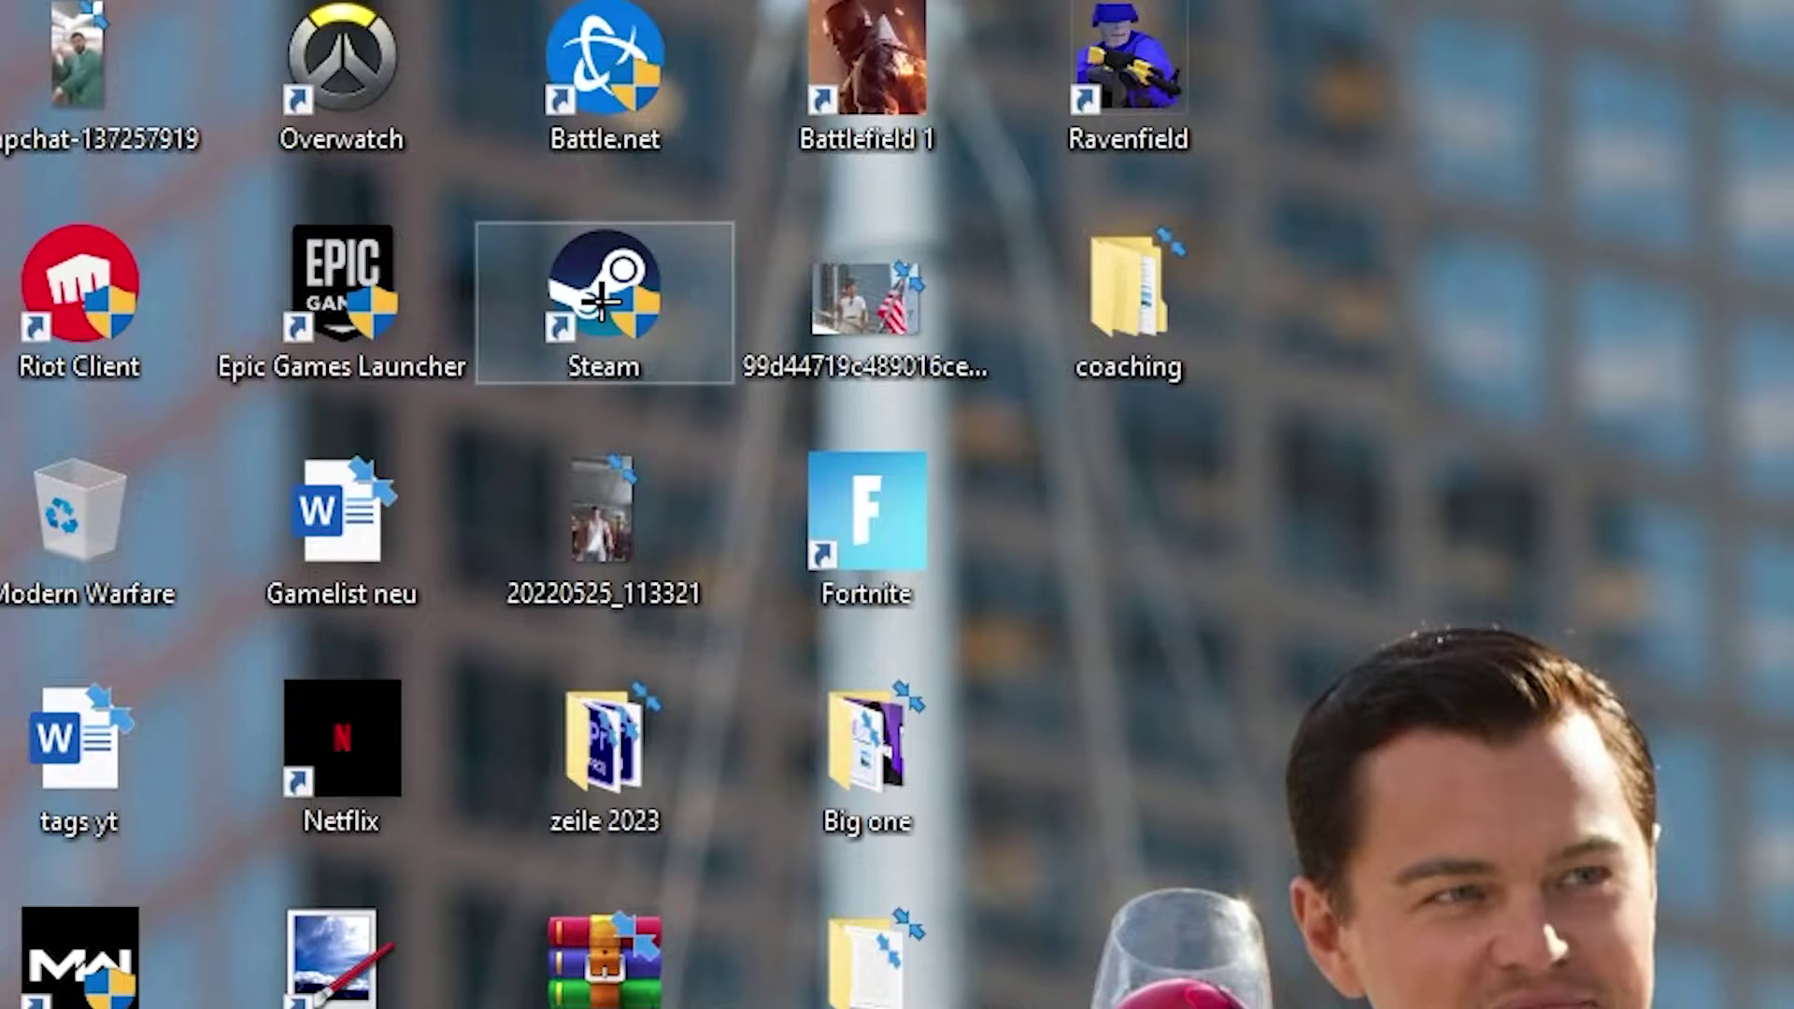
- Move the Steam shortcut to an empty area of the desktop and run it as administrator
left_click_drag(250, 164, 919, 357)
left_click_drag(1009, 504, 780, 715)
left_click_drag(485, 502, 678, 244)
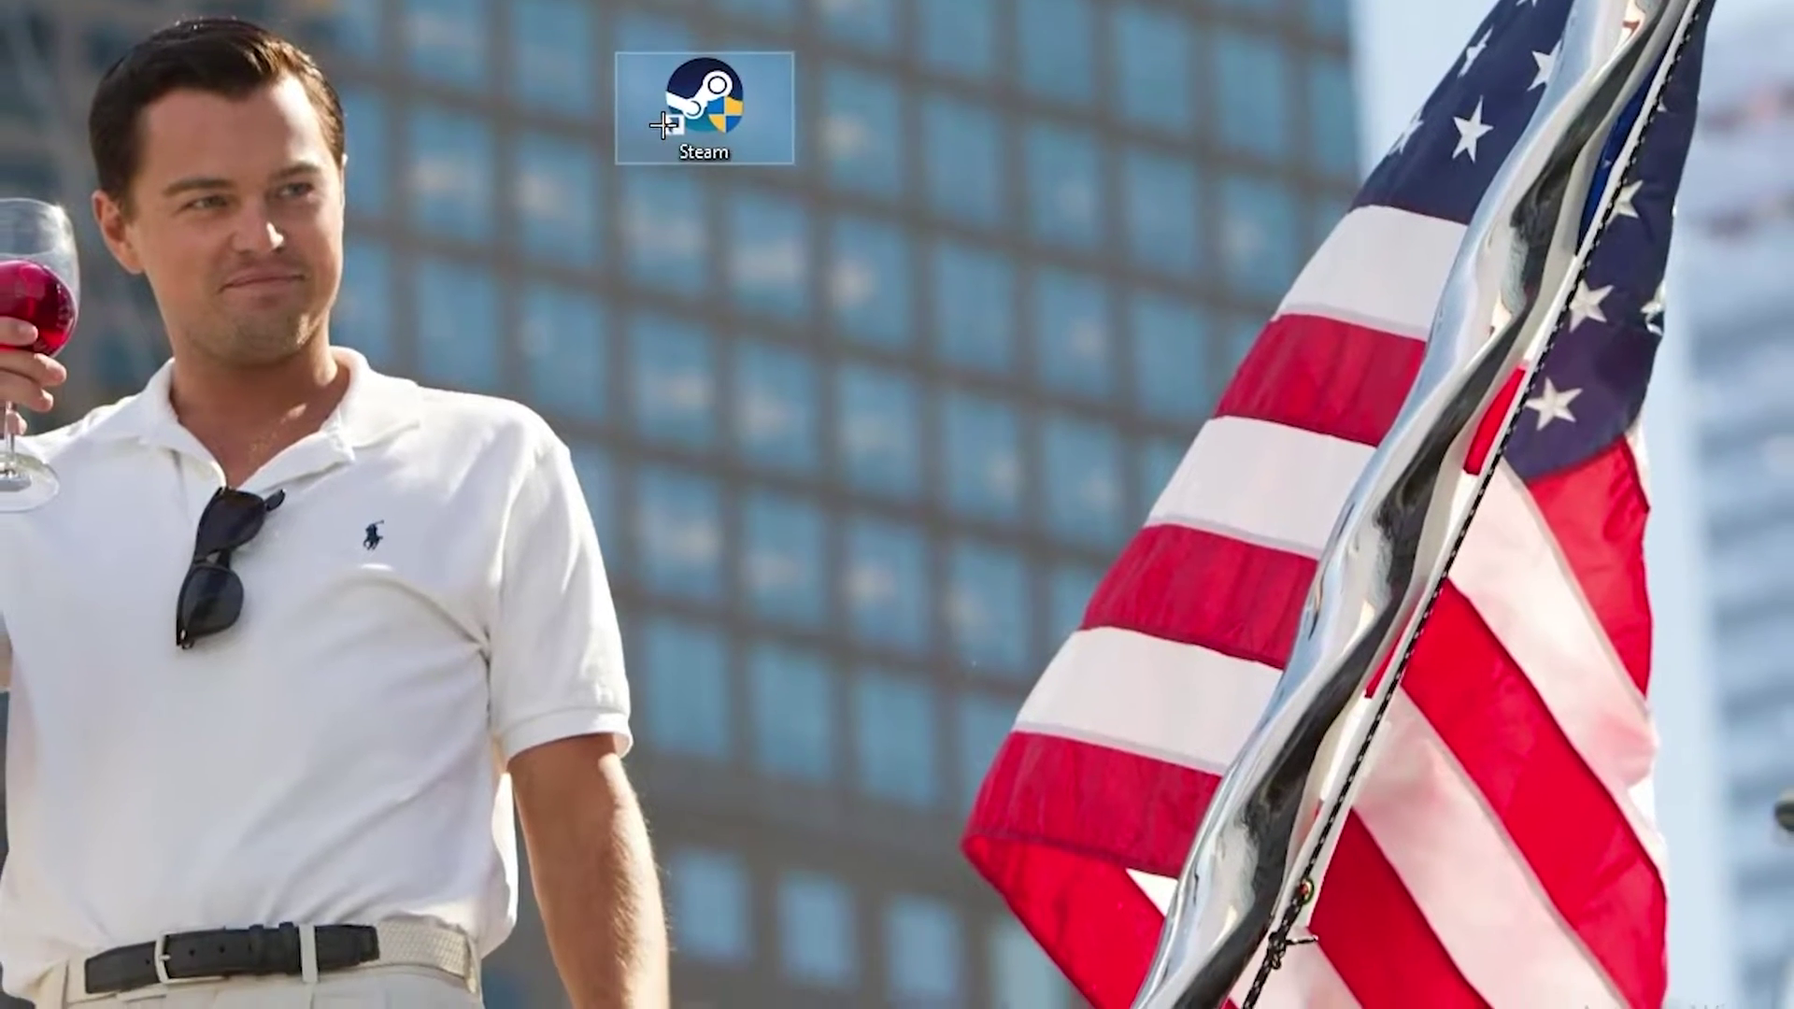
right_click(667, 201)
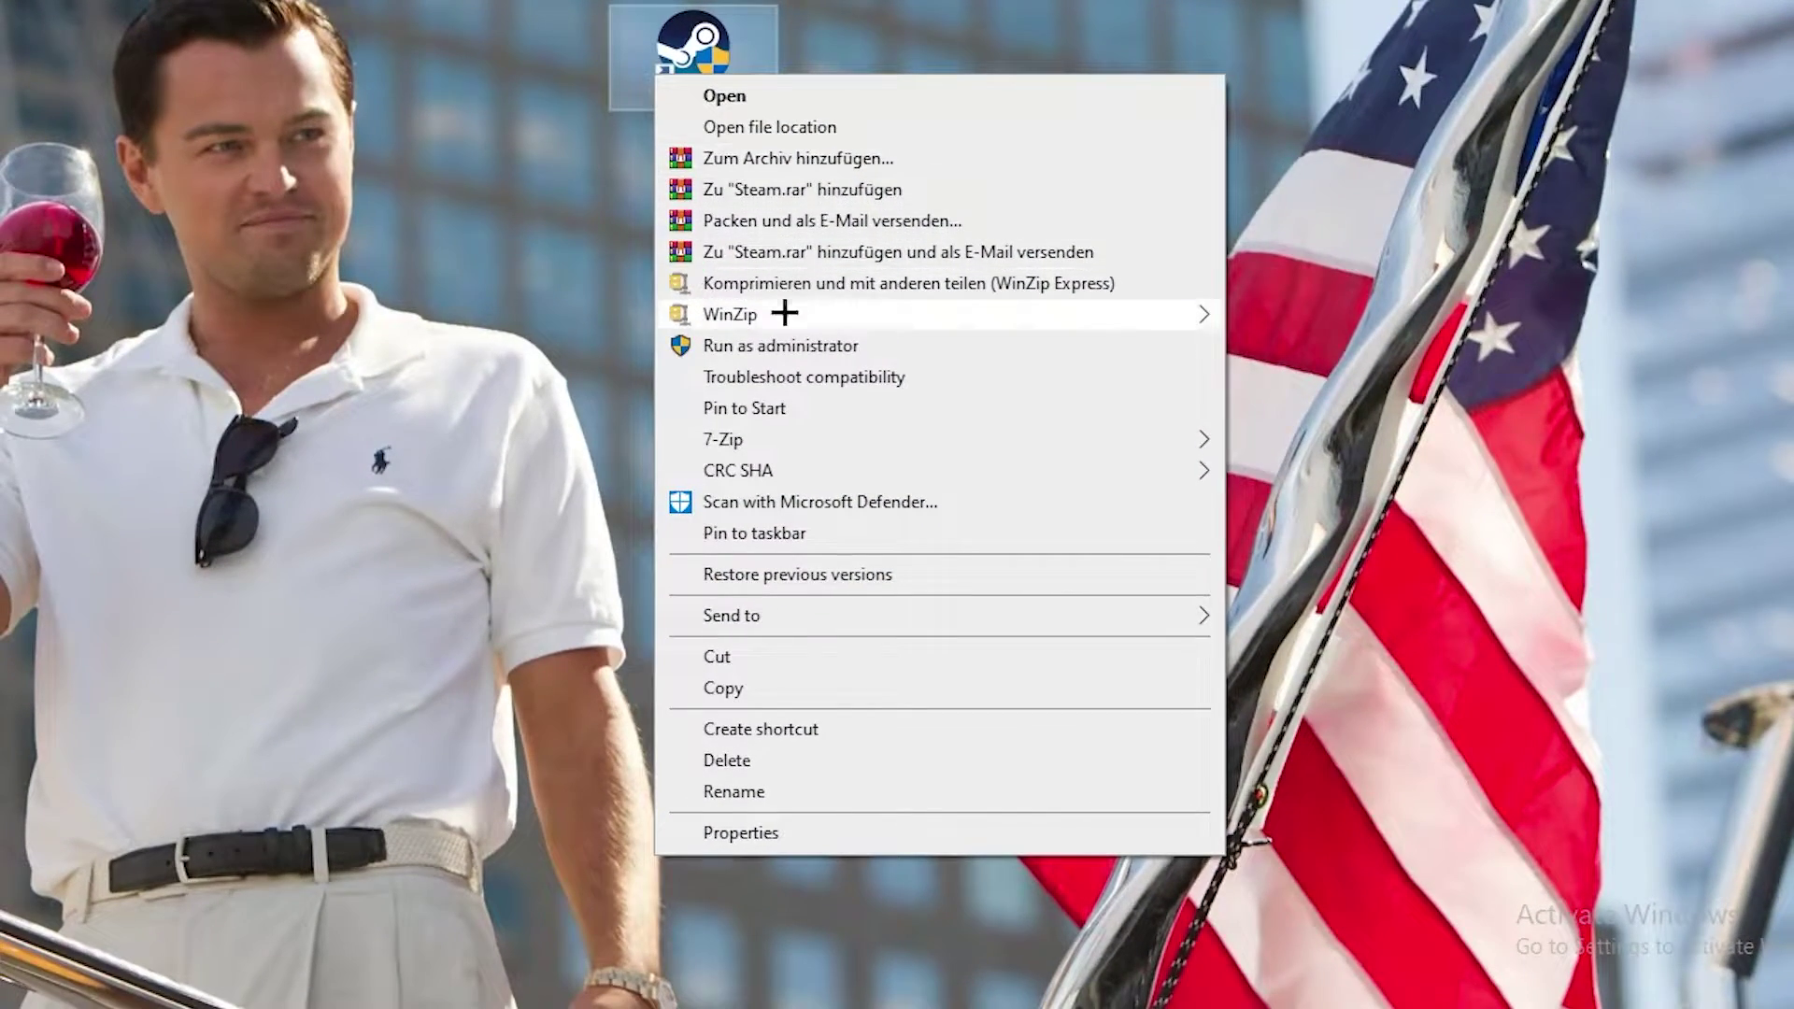
left_click(791, 356)
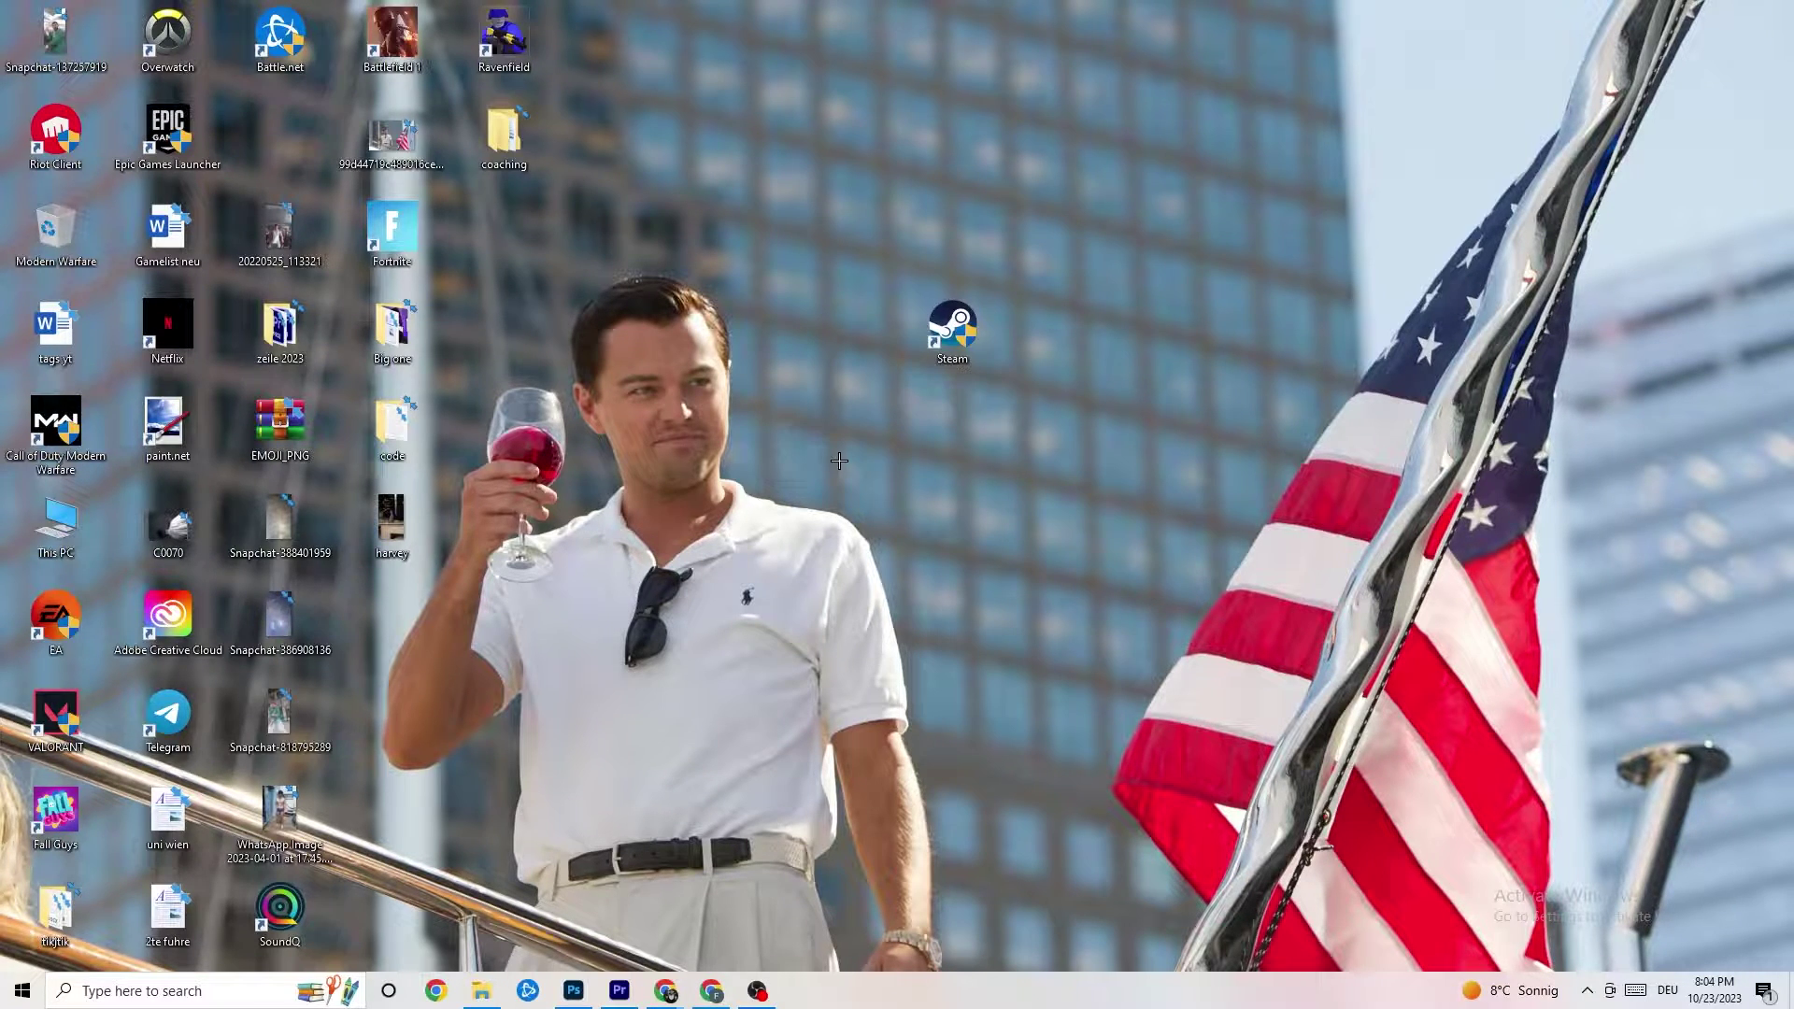
- Reposition the Steam shortcut on the desktop and open the compatibility settings in its properties
left_click_drag(944, 379, 825, 356)
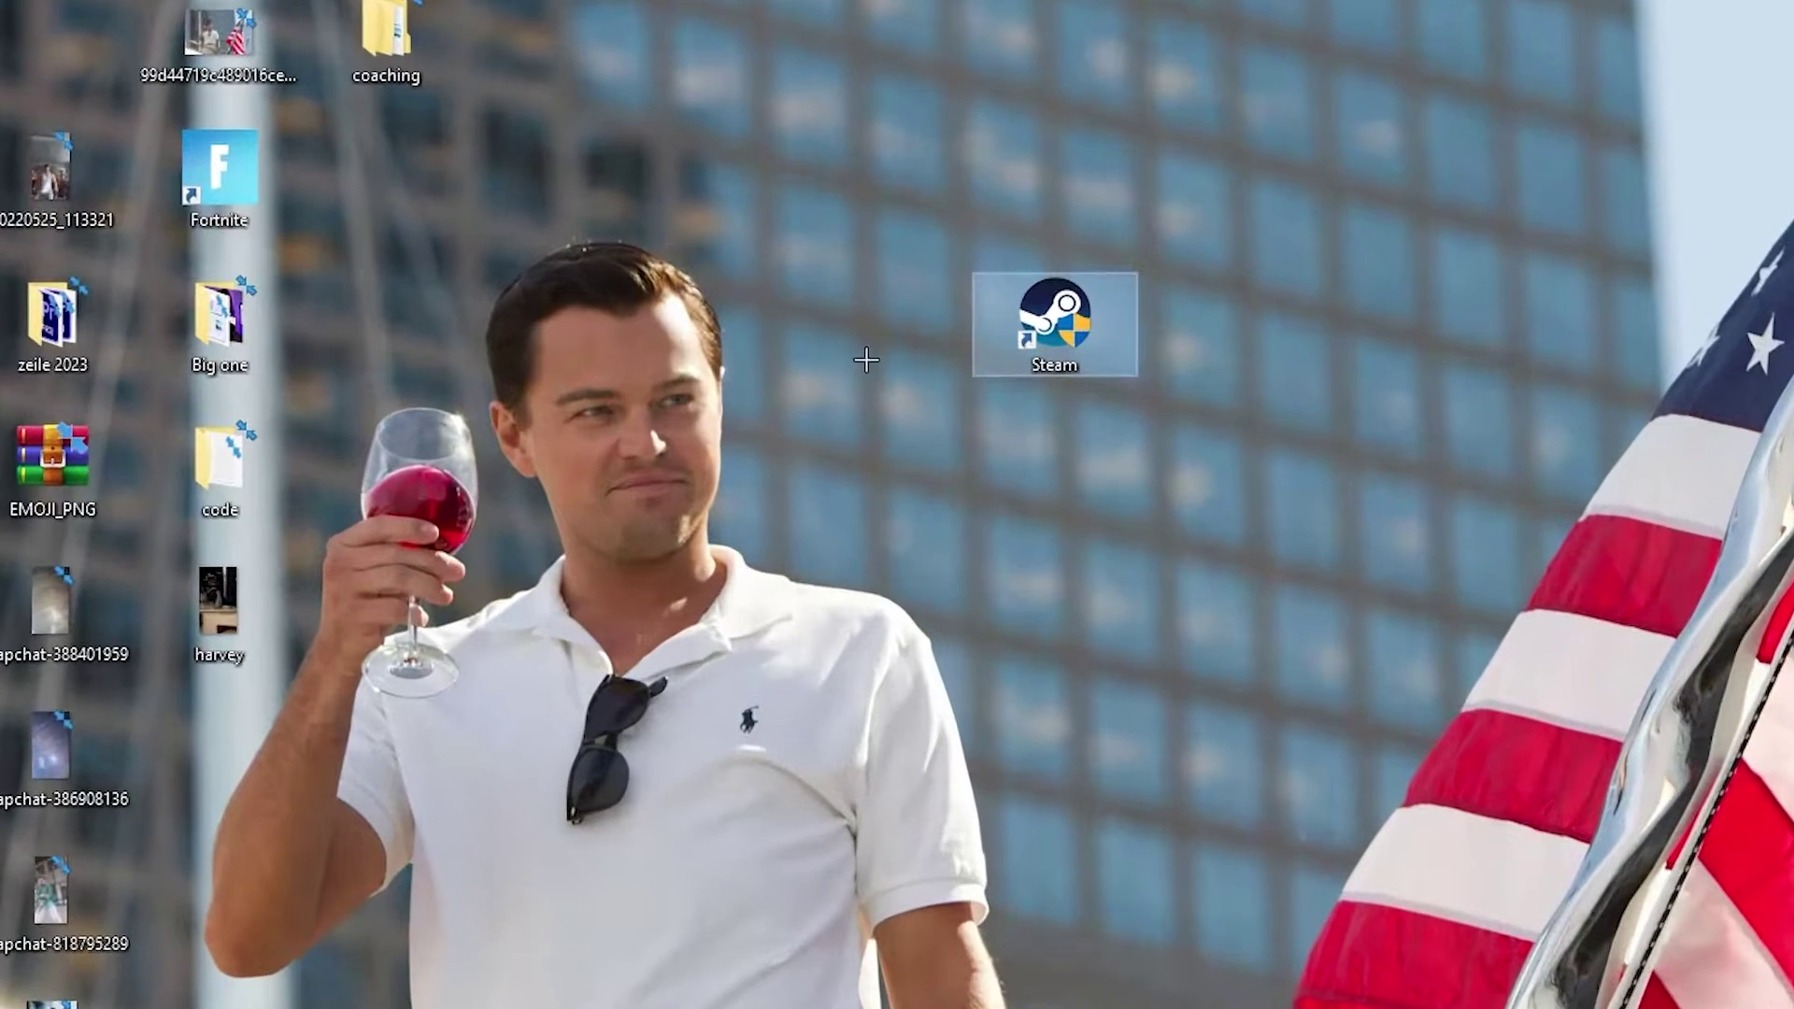
left_click_drag(1016, 308, 849, 453)
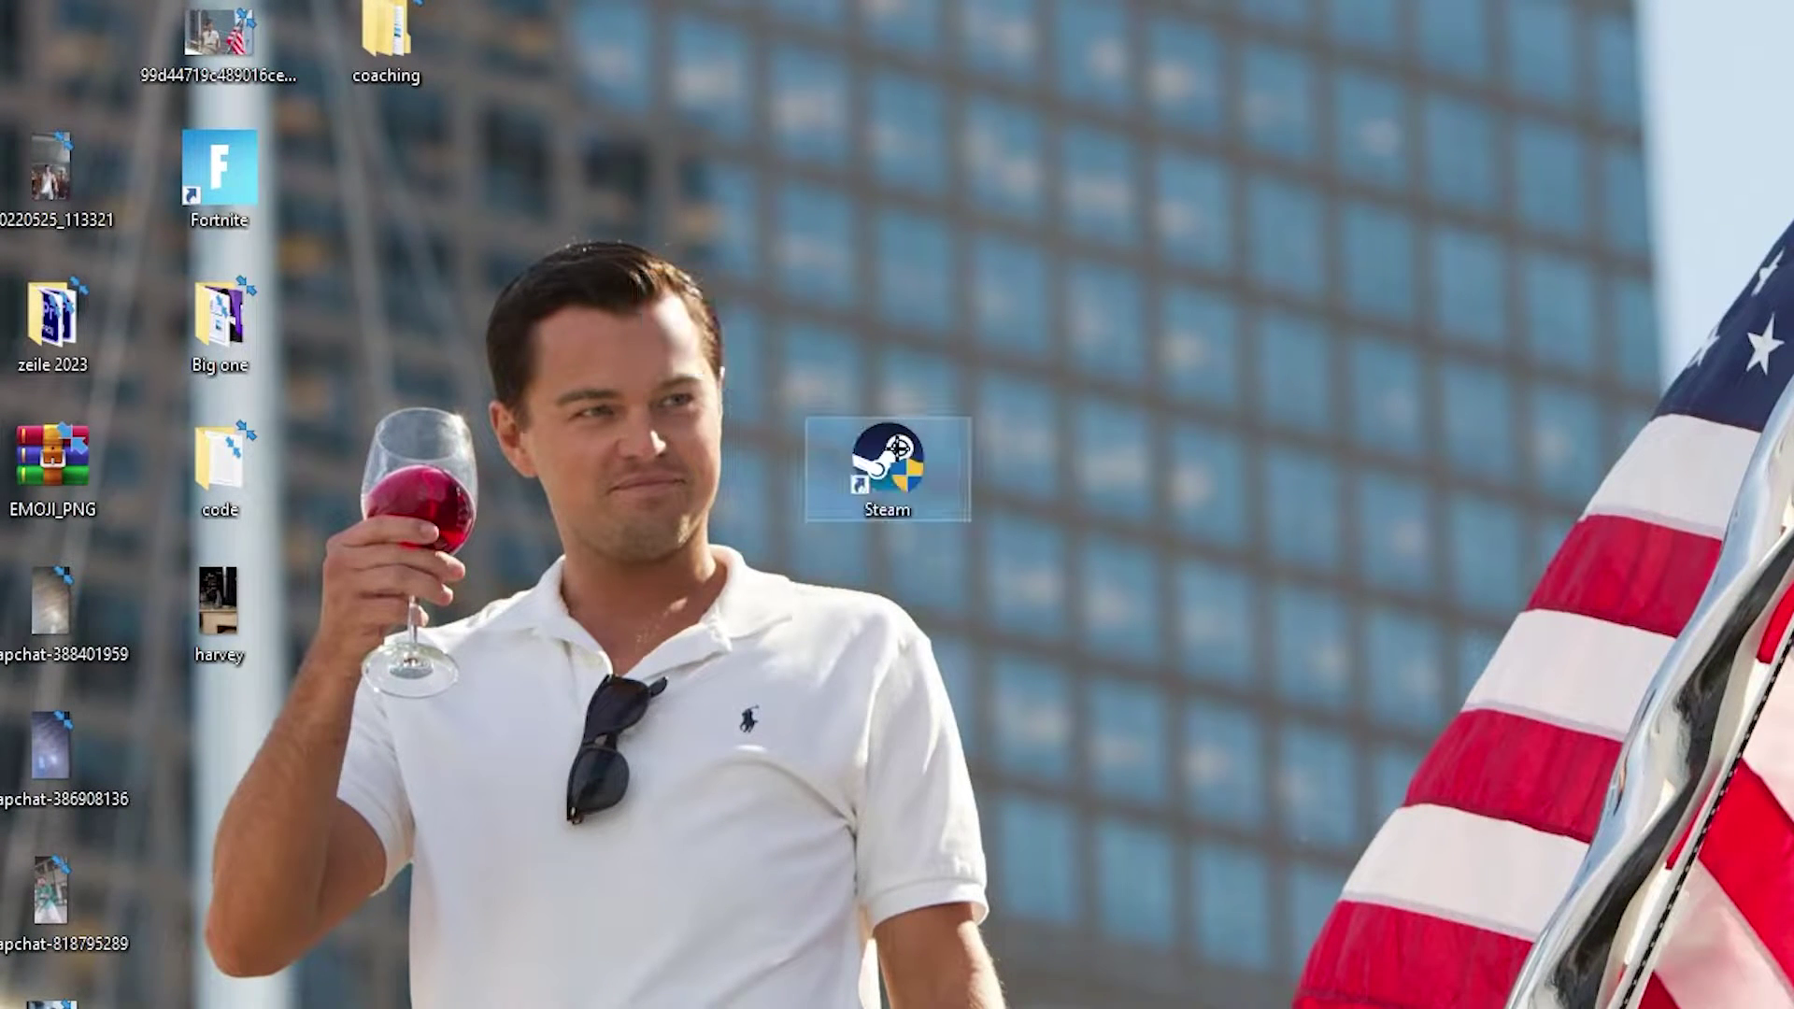
right_click(895, 476)
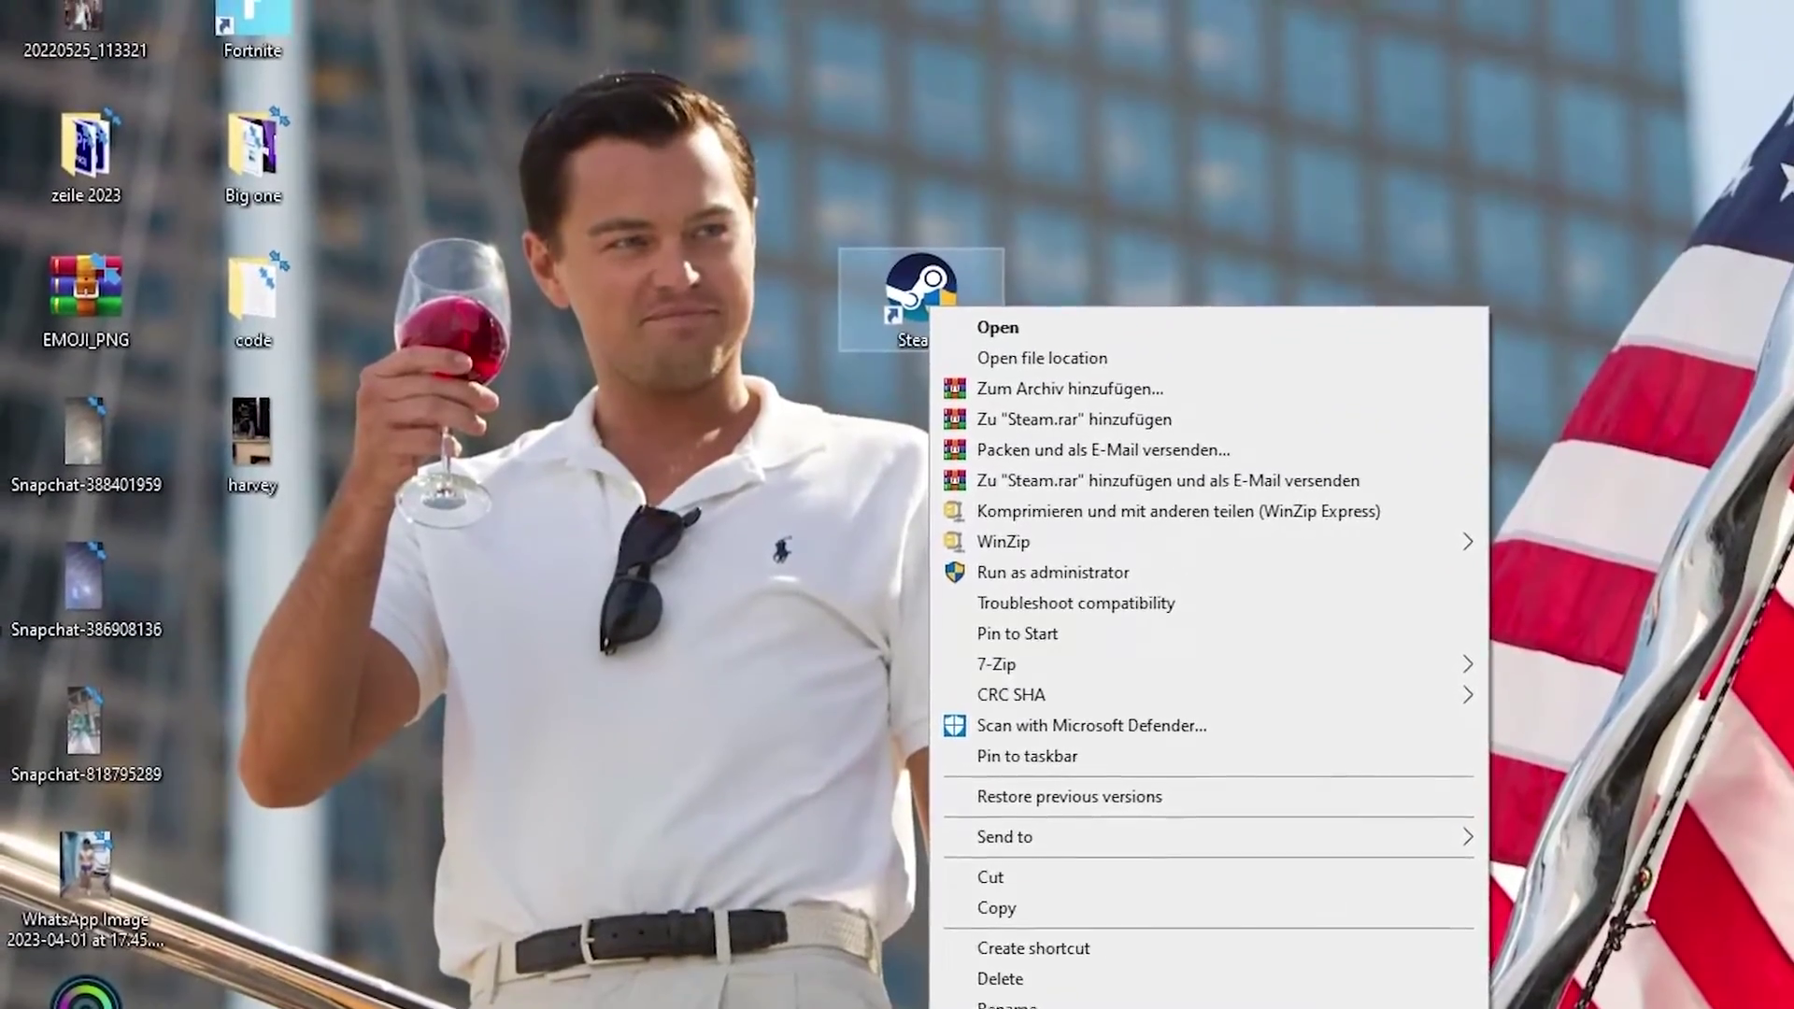
left_click(1085, 998)
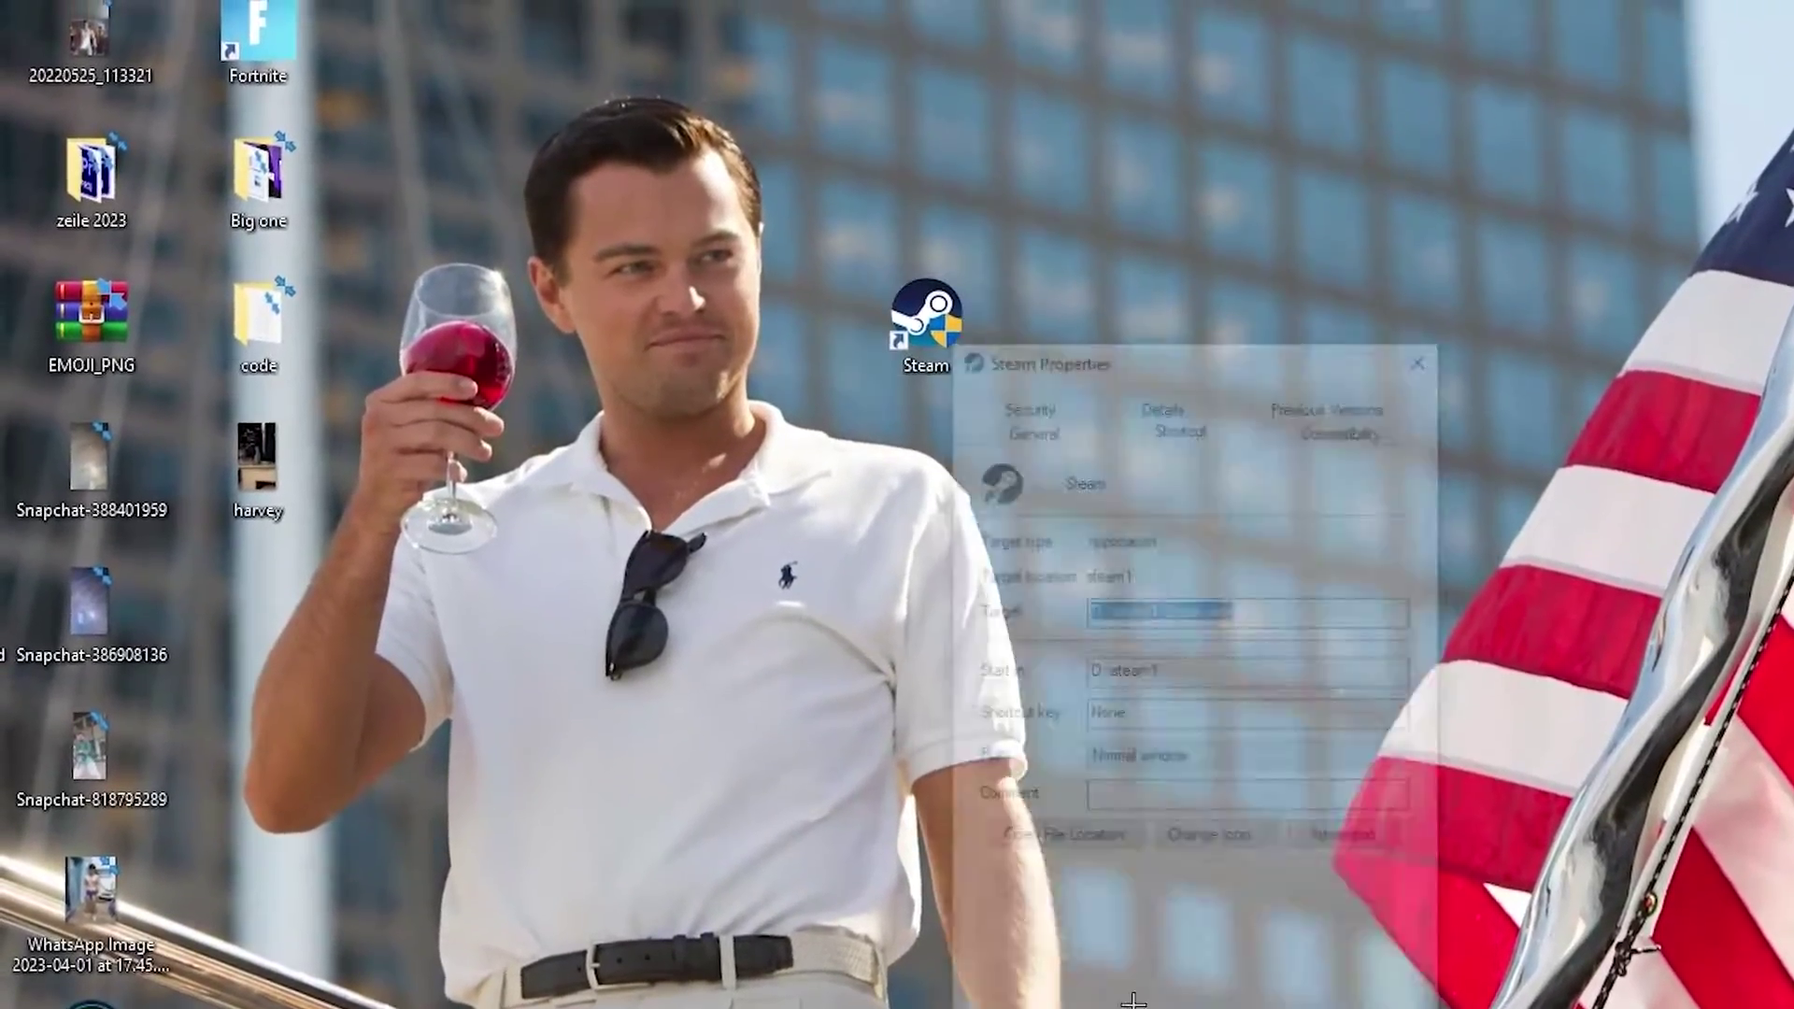
left_click_drag(1135, 378, 934, 86)
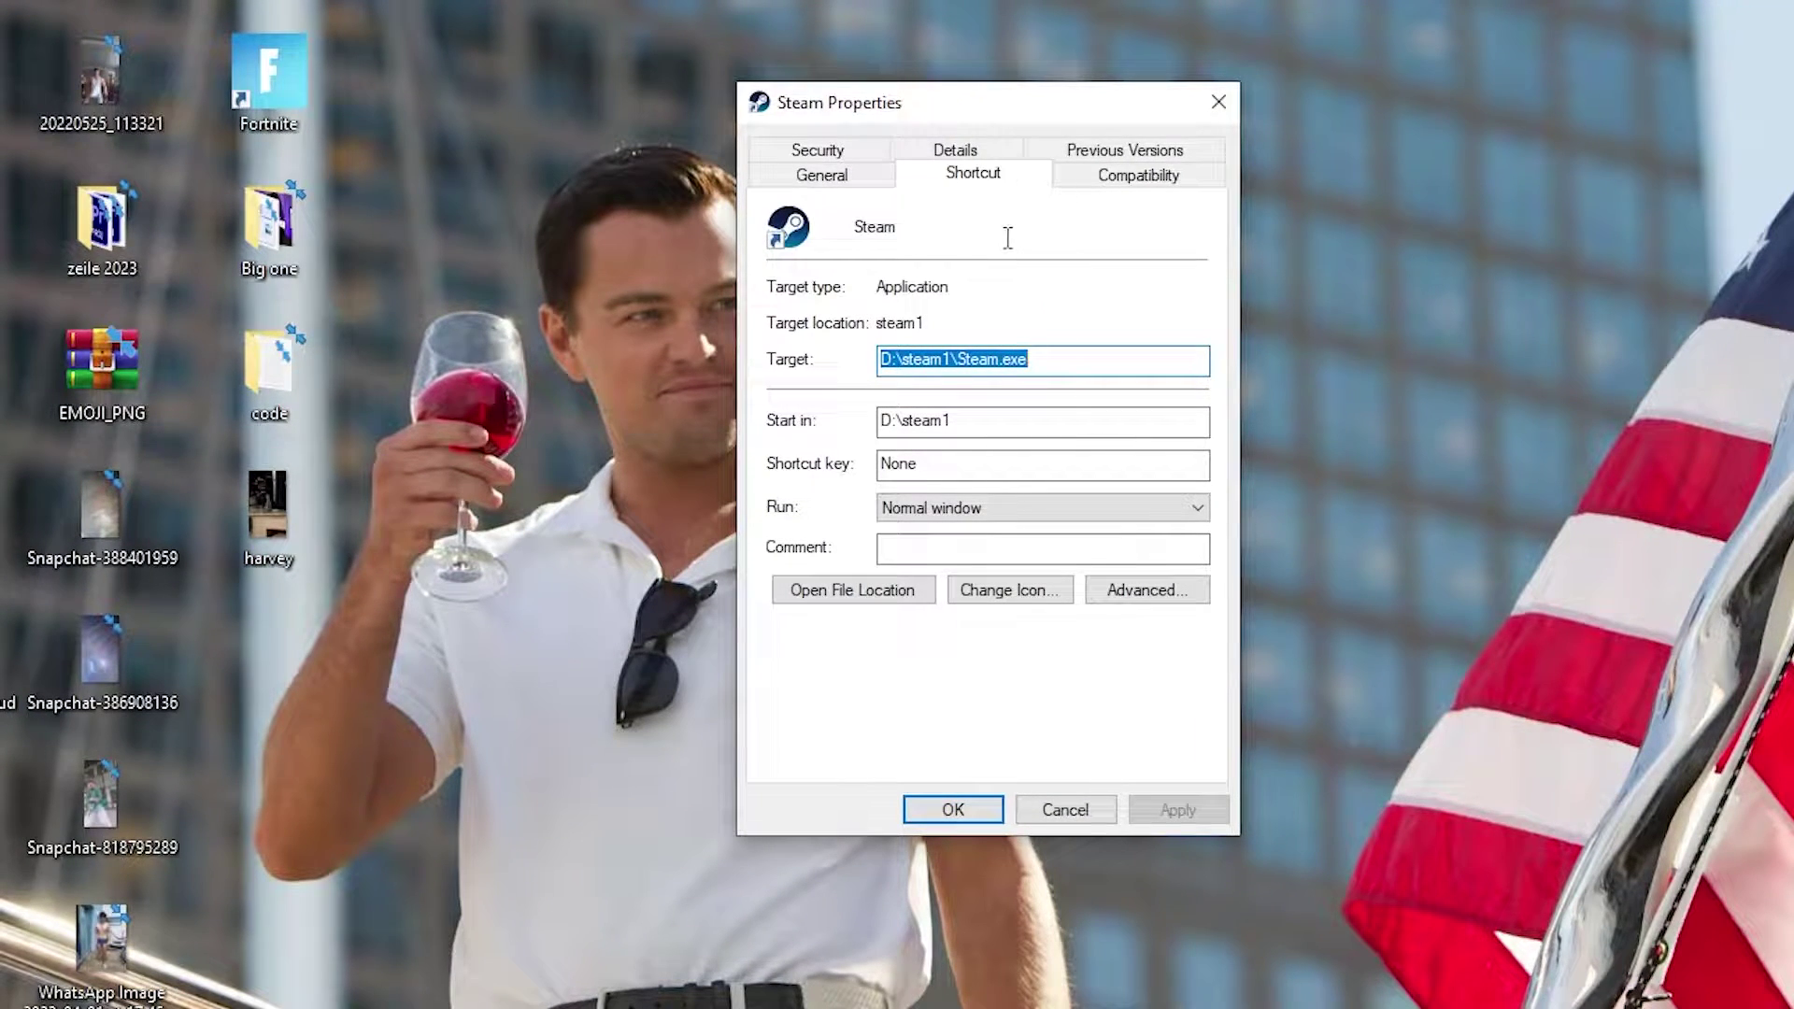
left_click(1135, 183)
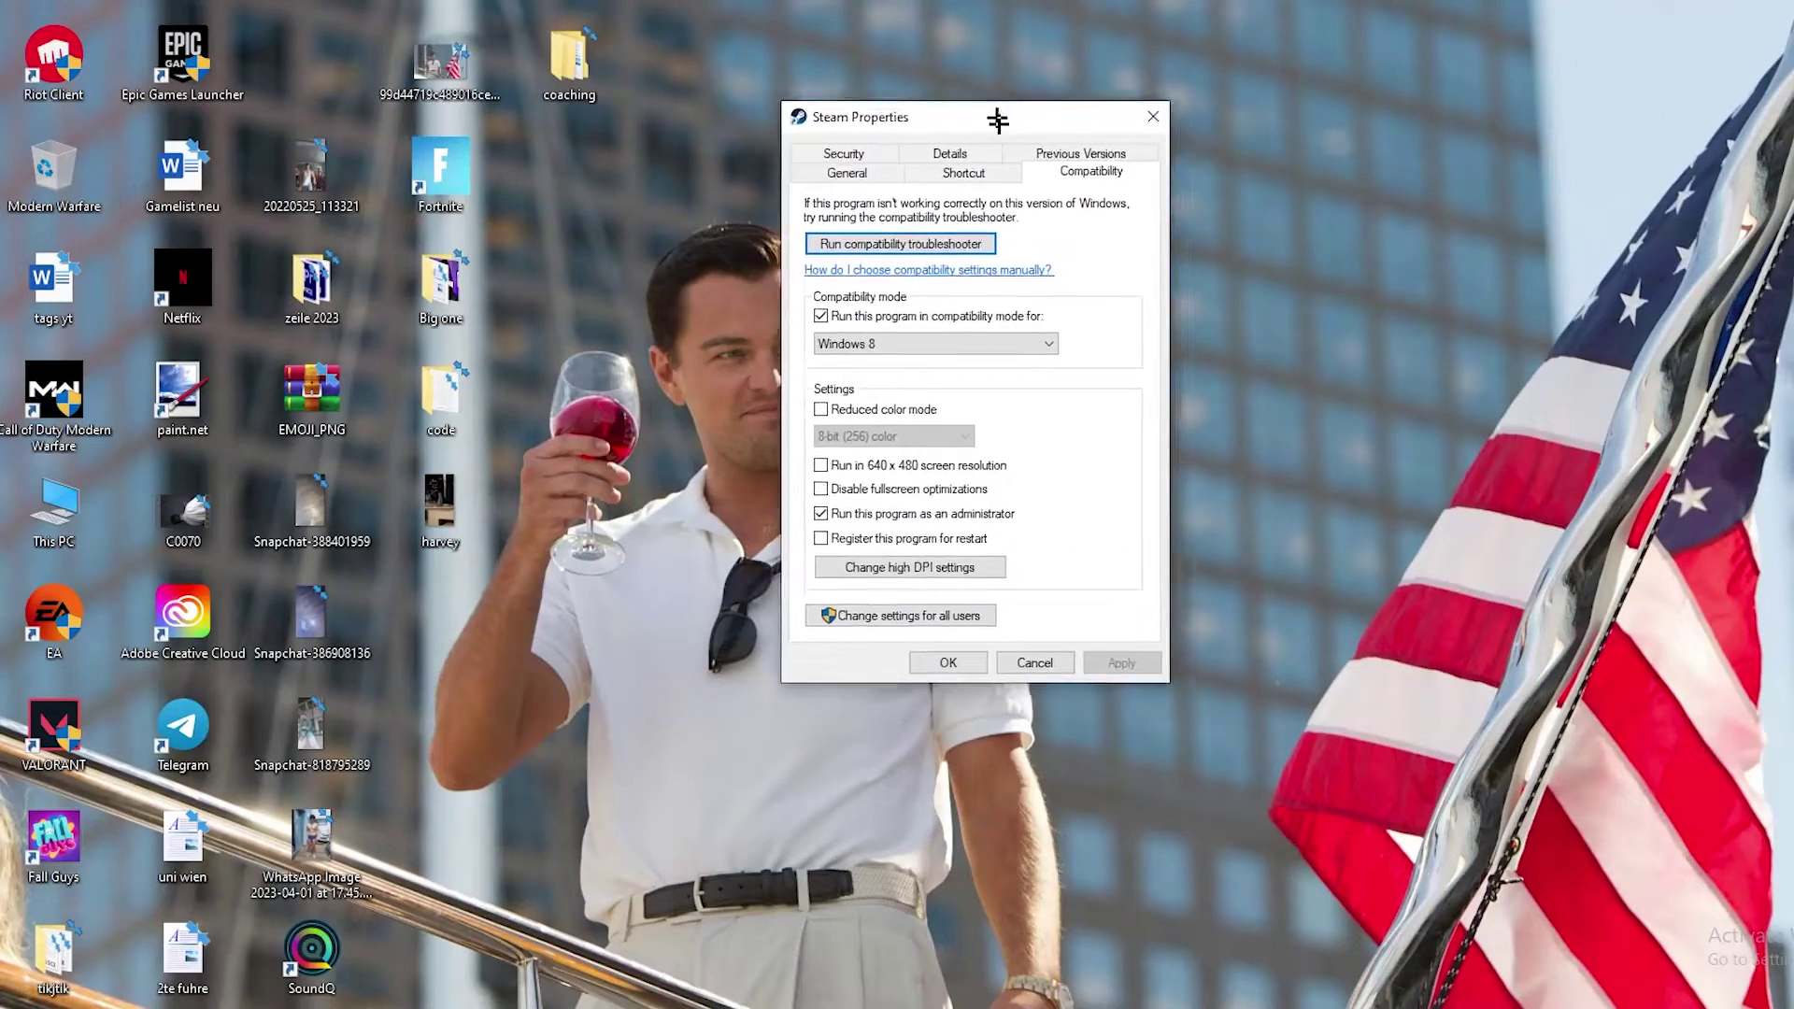
left_click_drag(998, 119, 975, 55)
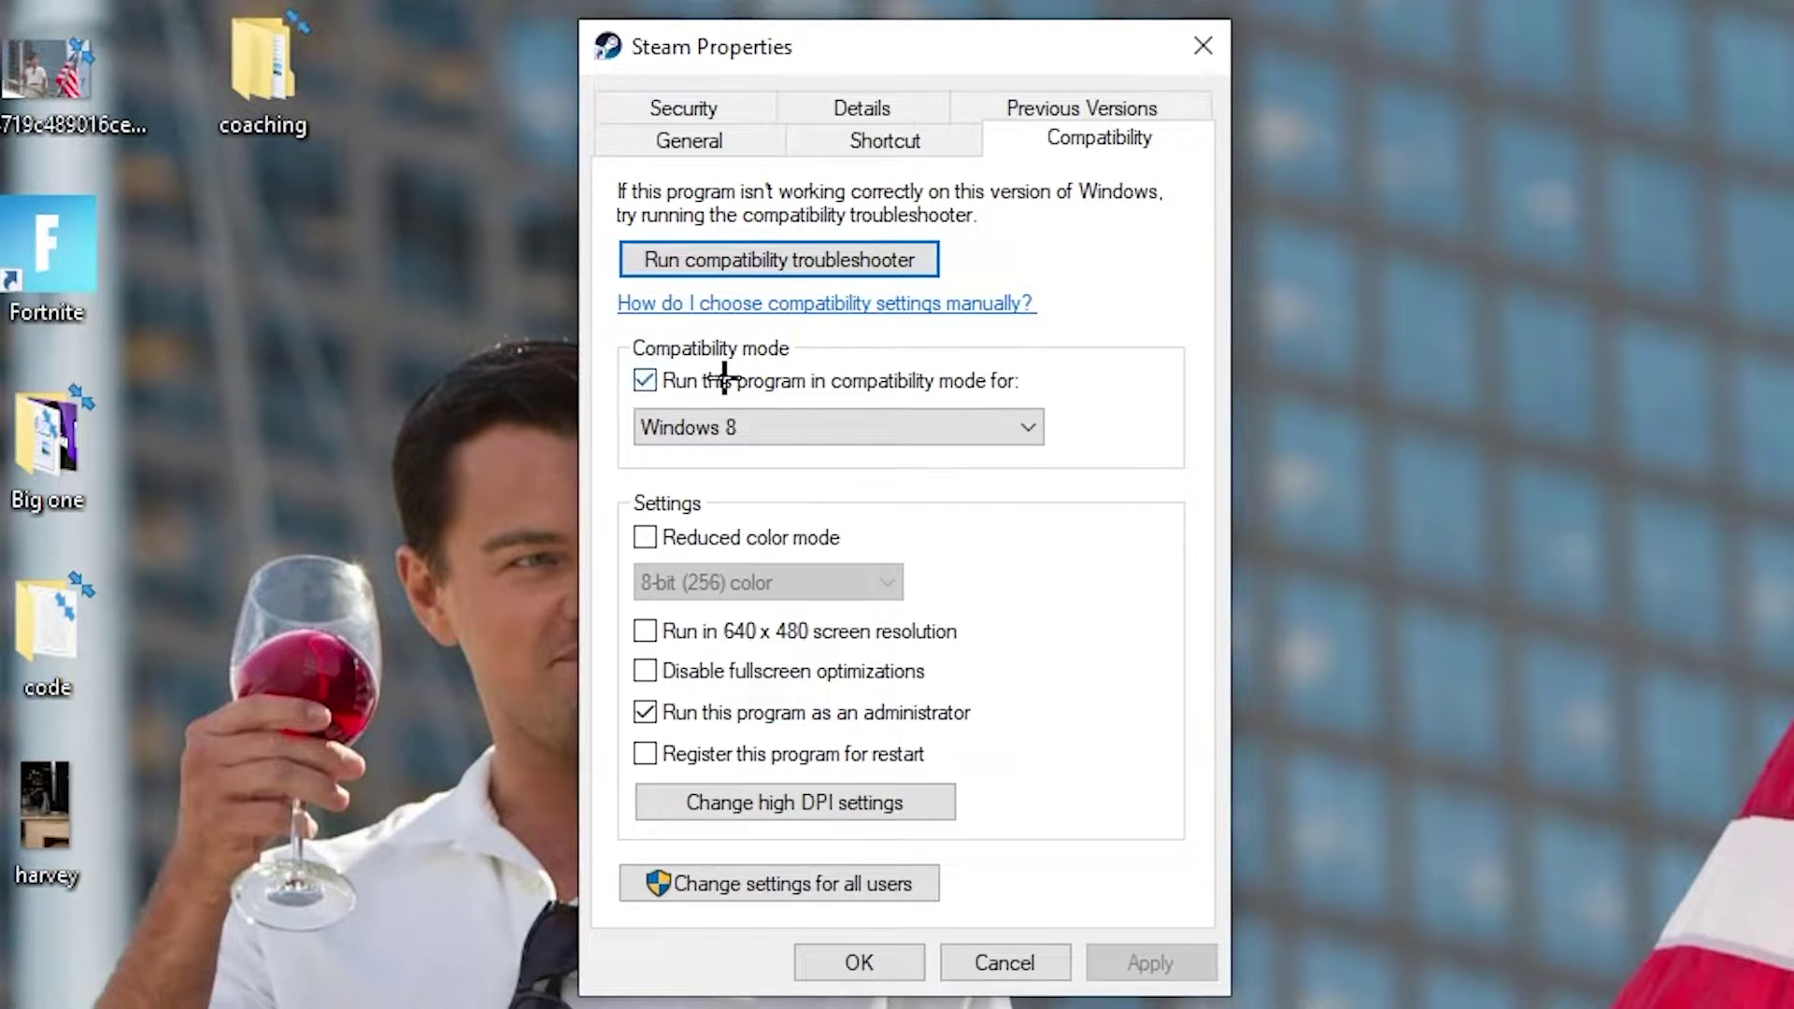
- Check the compatibility mode choices for Steam, keep Windows 8, and accept the properties
left_click(1003, 416)
left_click(1089, 394)
left_click(869, 960)
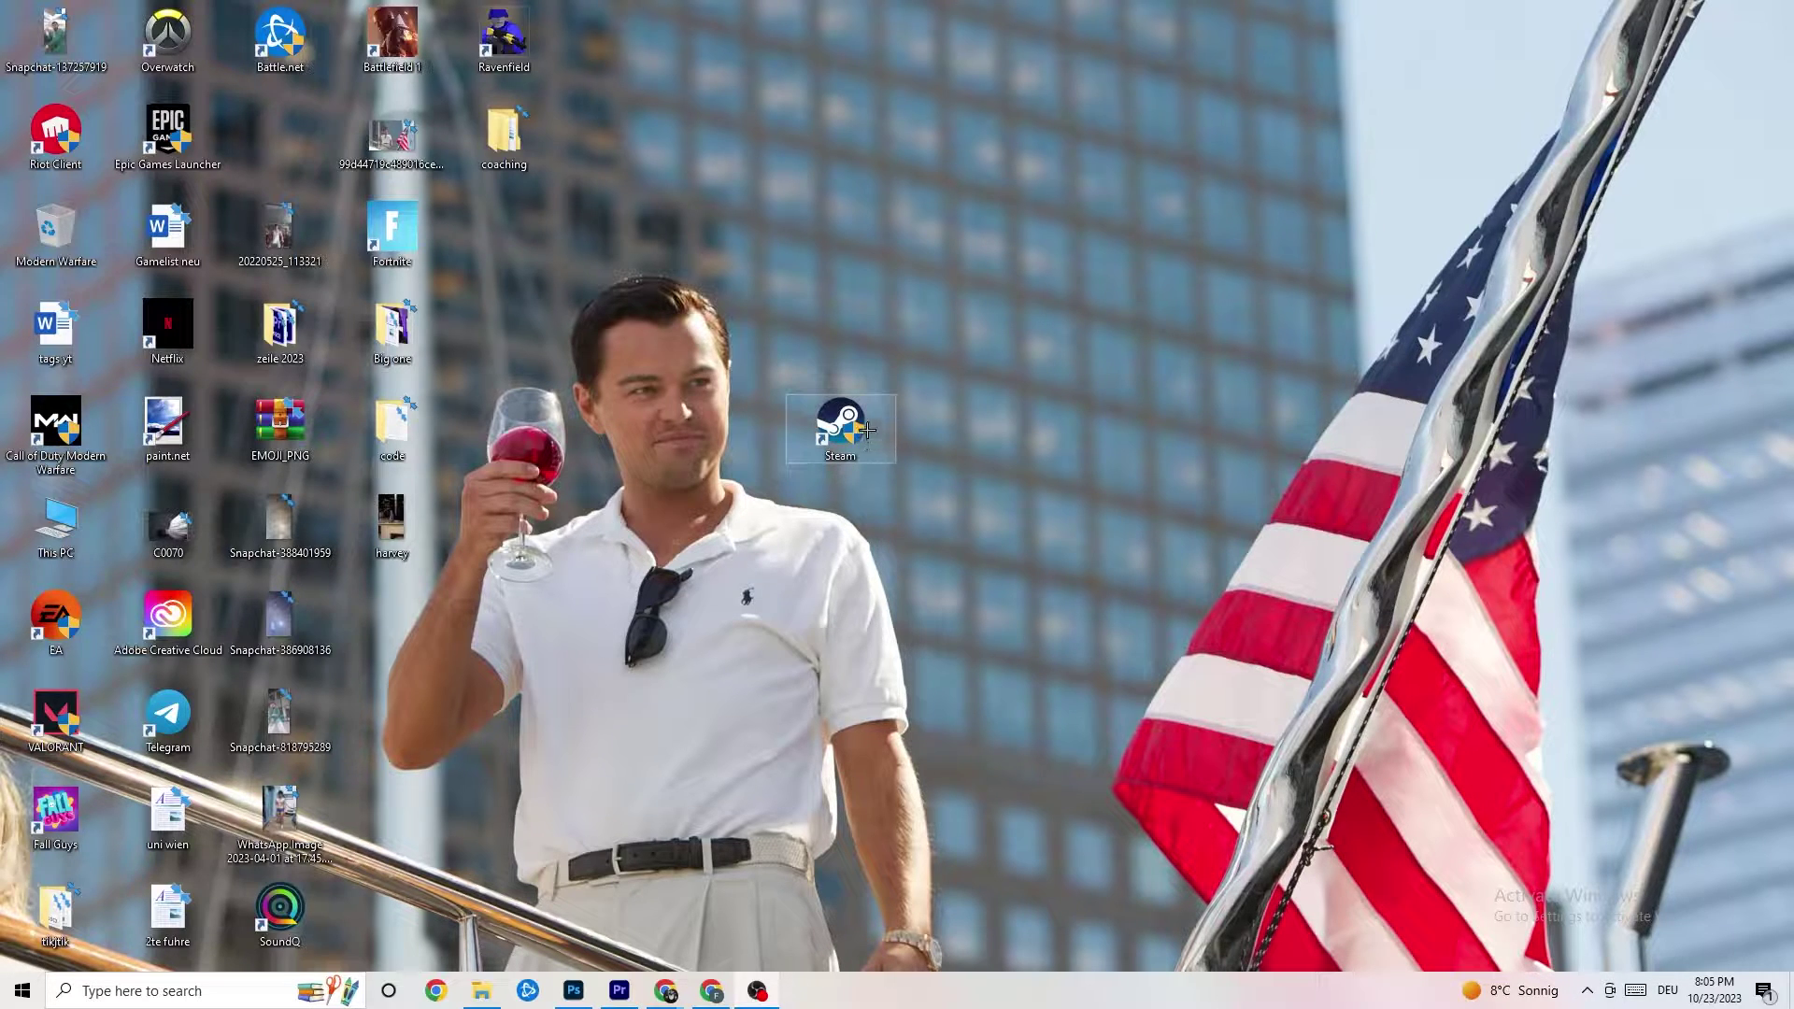
left_click_drag(867, 430, 864, 241)
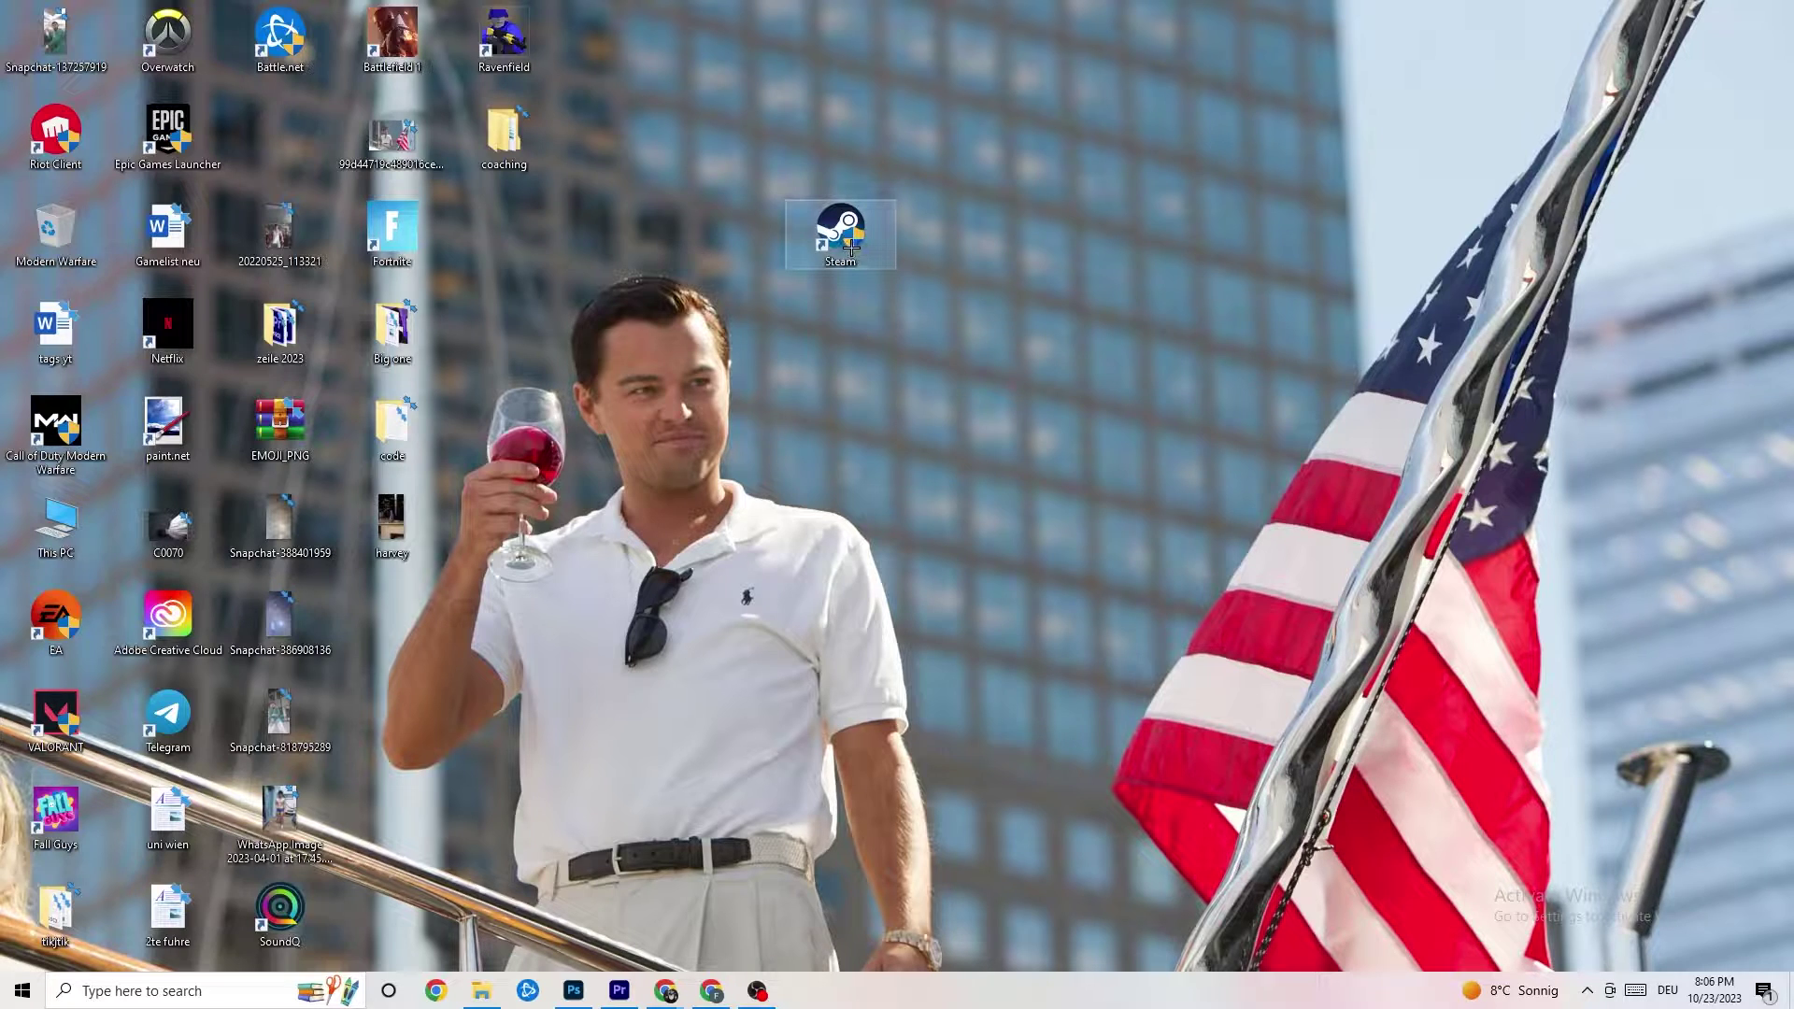
left_click_drag(826, 229, 729, 329)
left_click(778, 254)
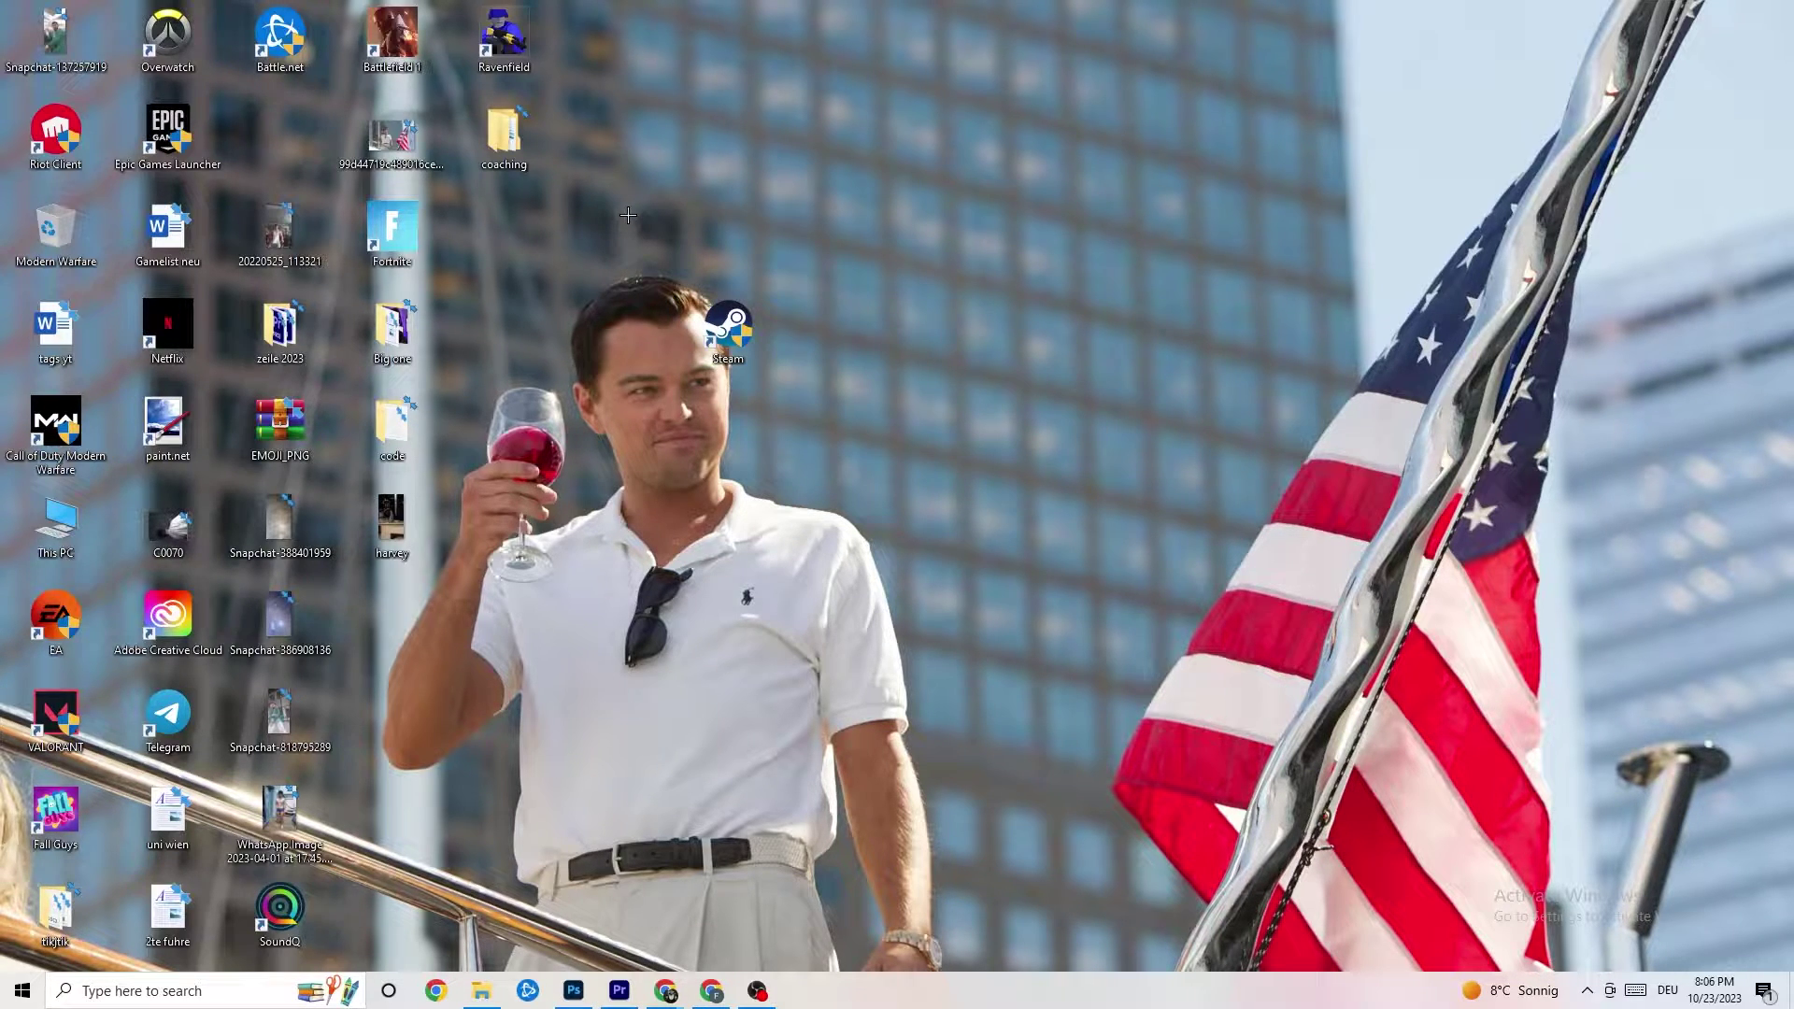
left_click_drag(728, 322, 841, 326)
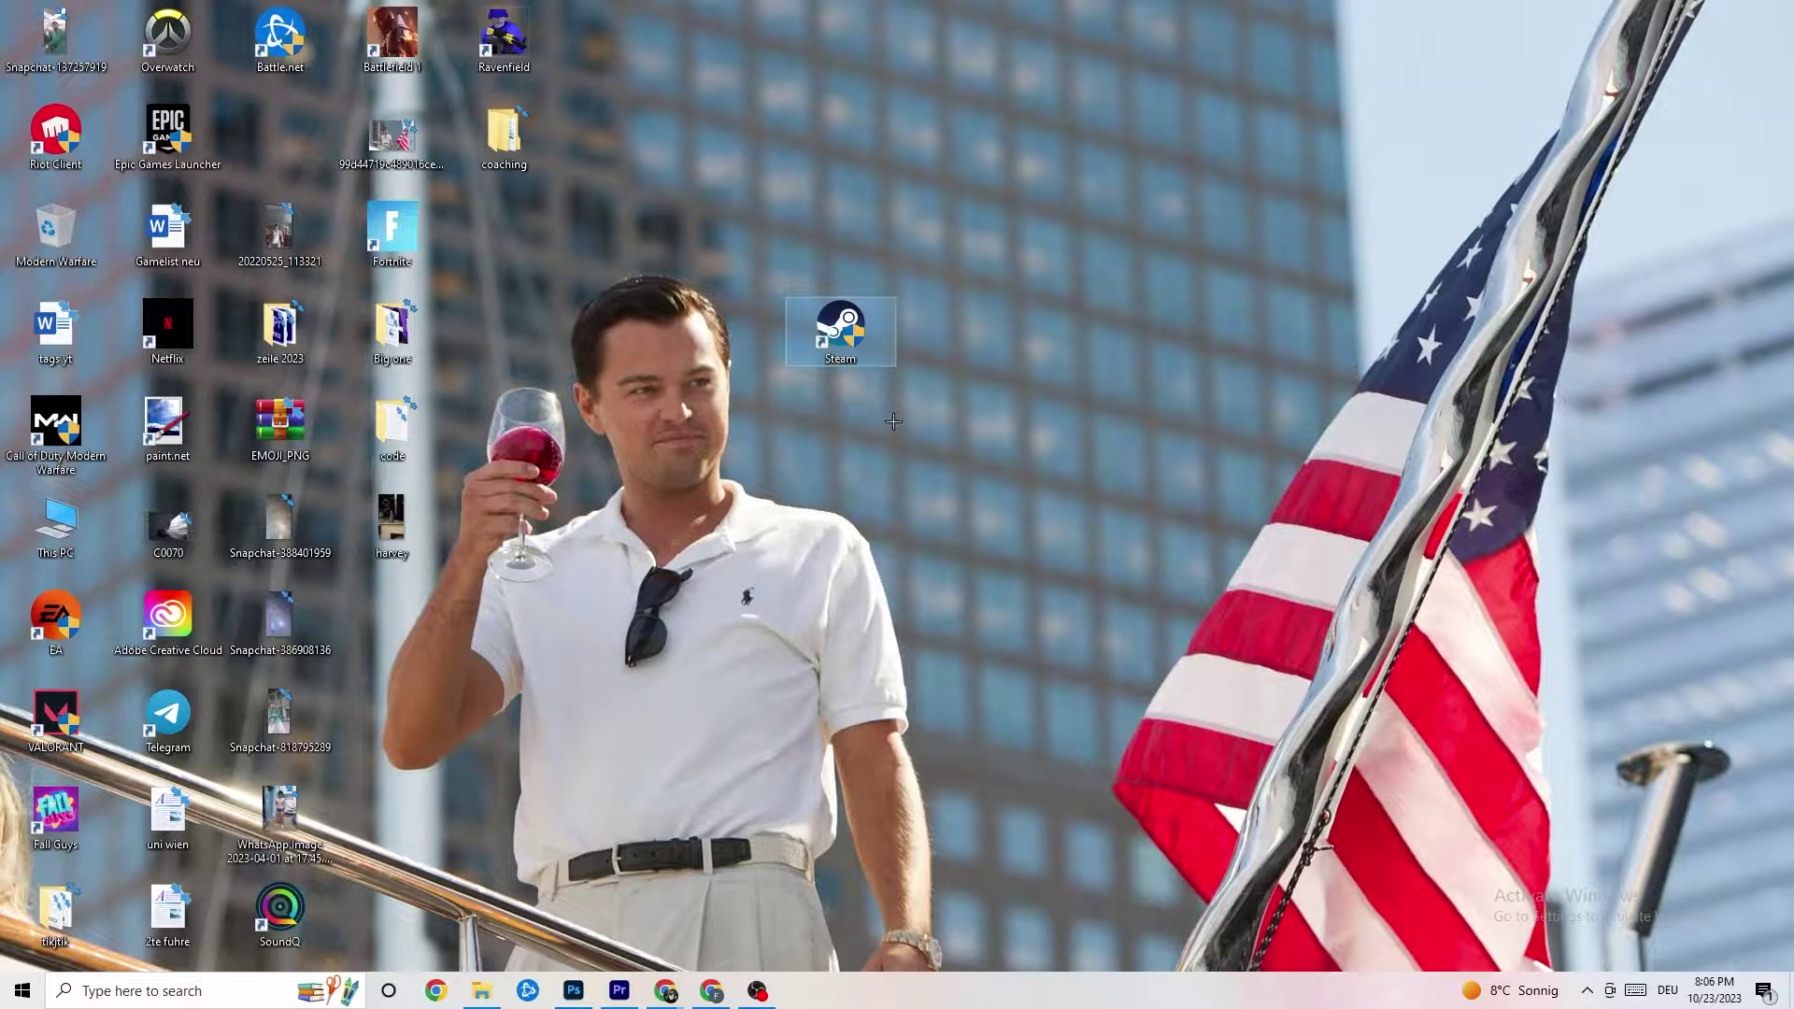
- Review the Steam shortcut's compatibility settings again and close its properties without changes
right_click(845, 344)
left_click(888, 840)
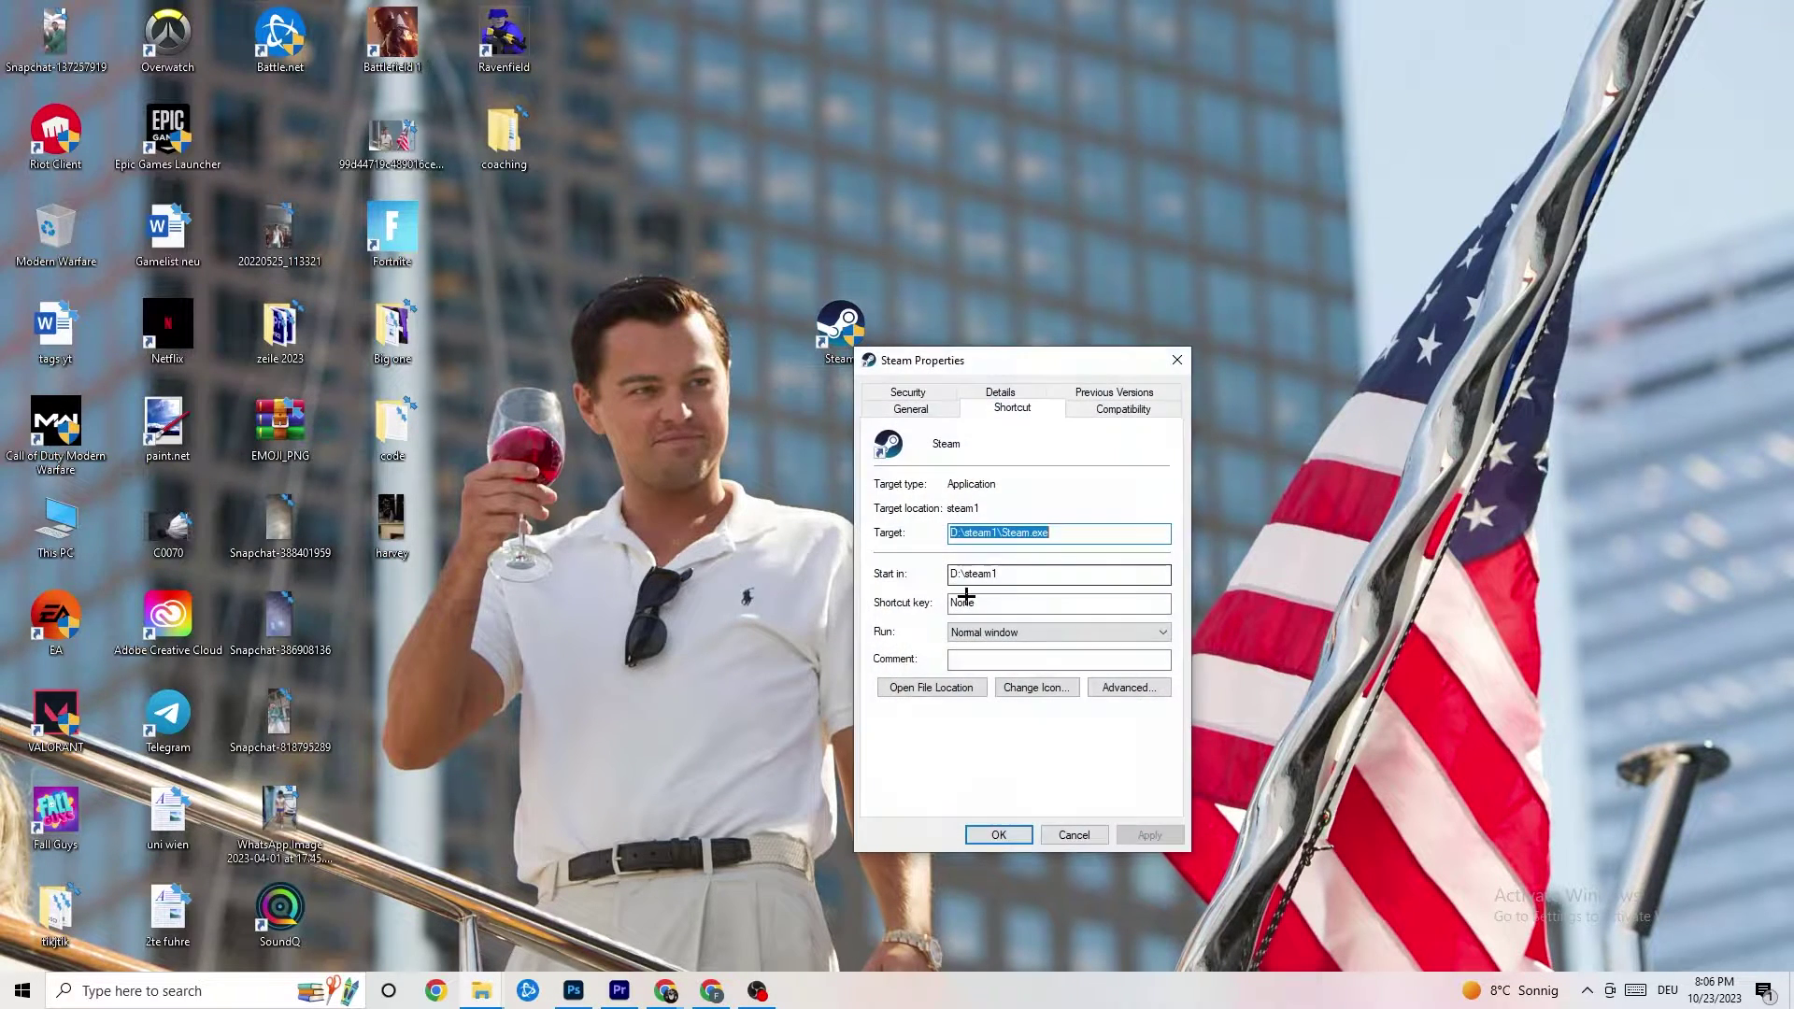
left_click(1123, 408)
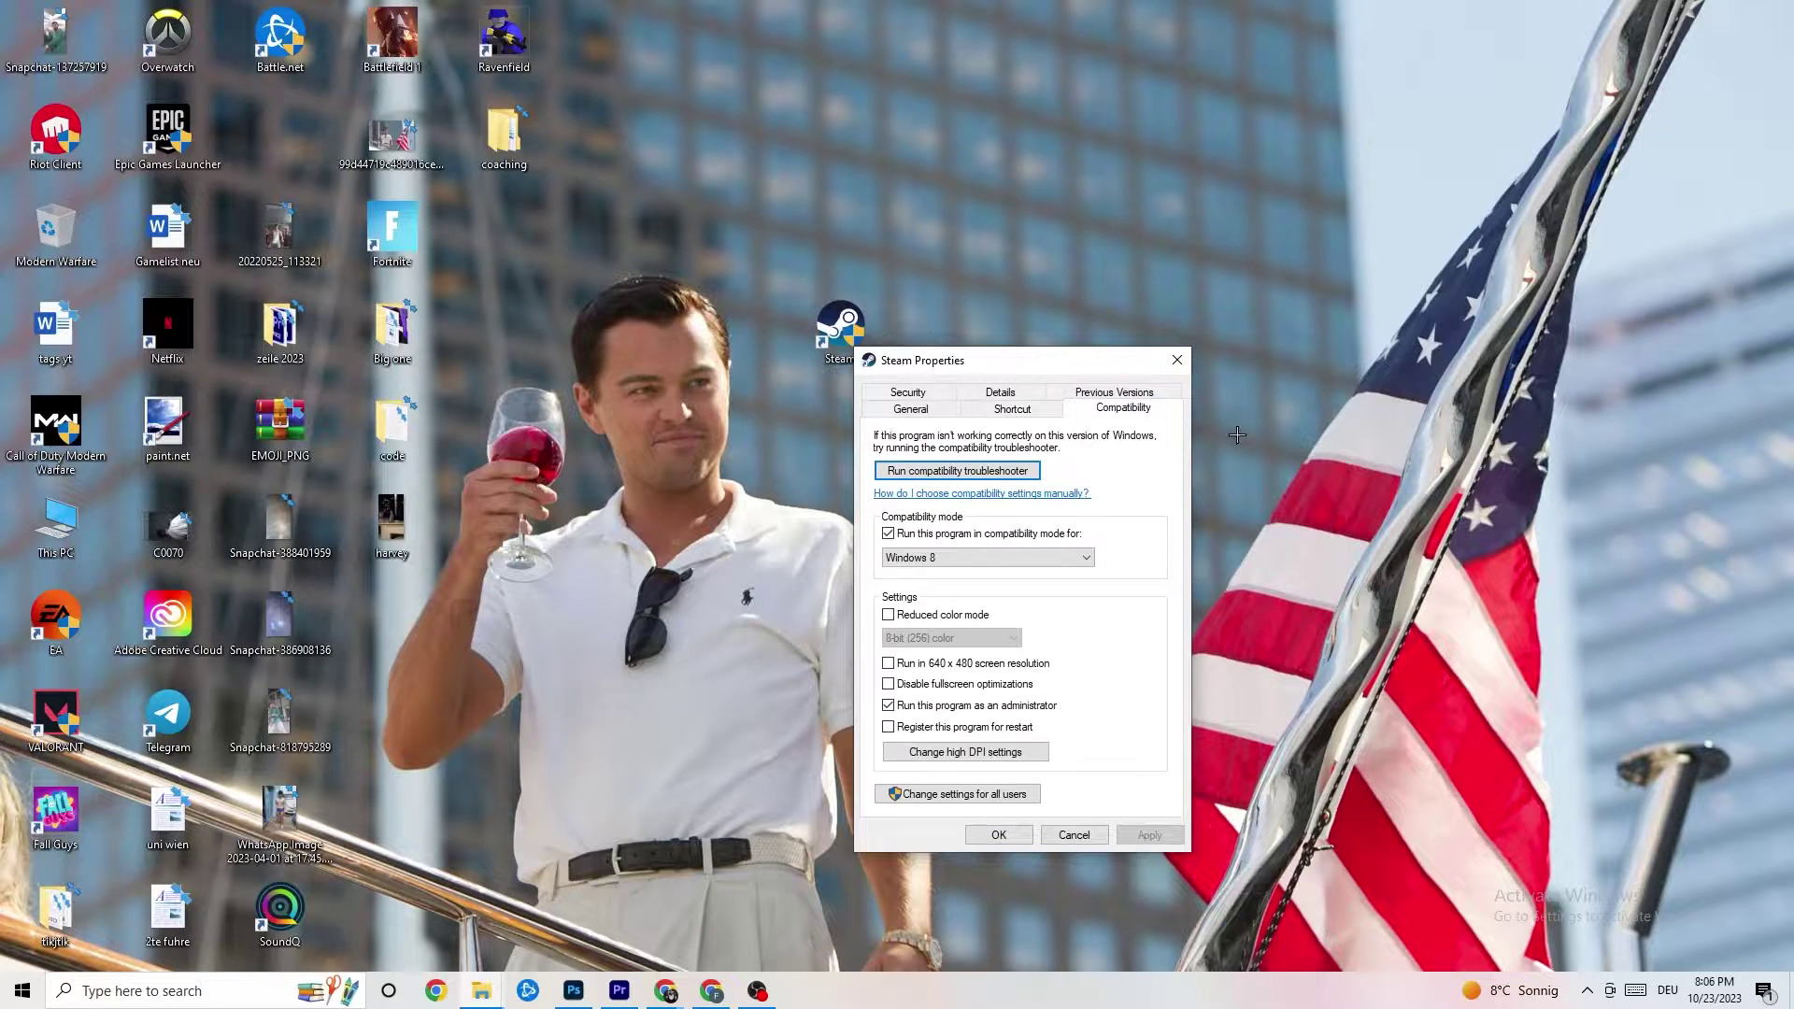
left_click(1176, 360)
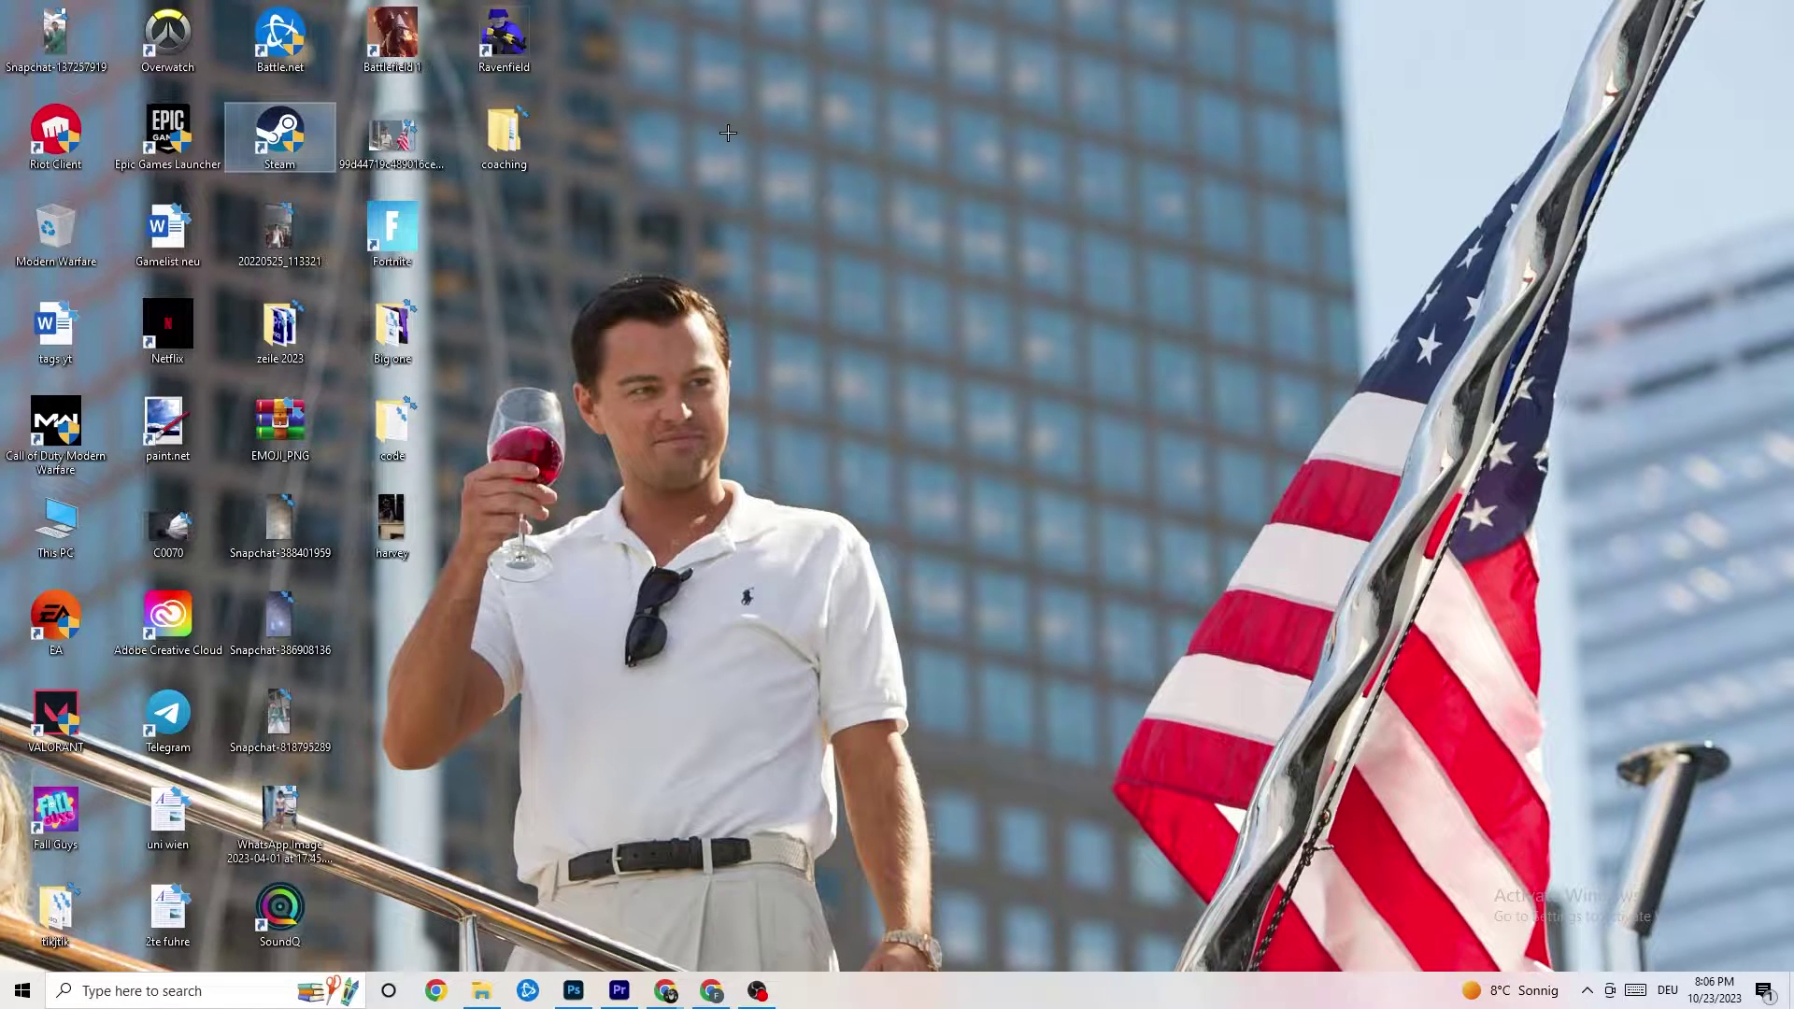
left_click(871, 182)
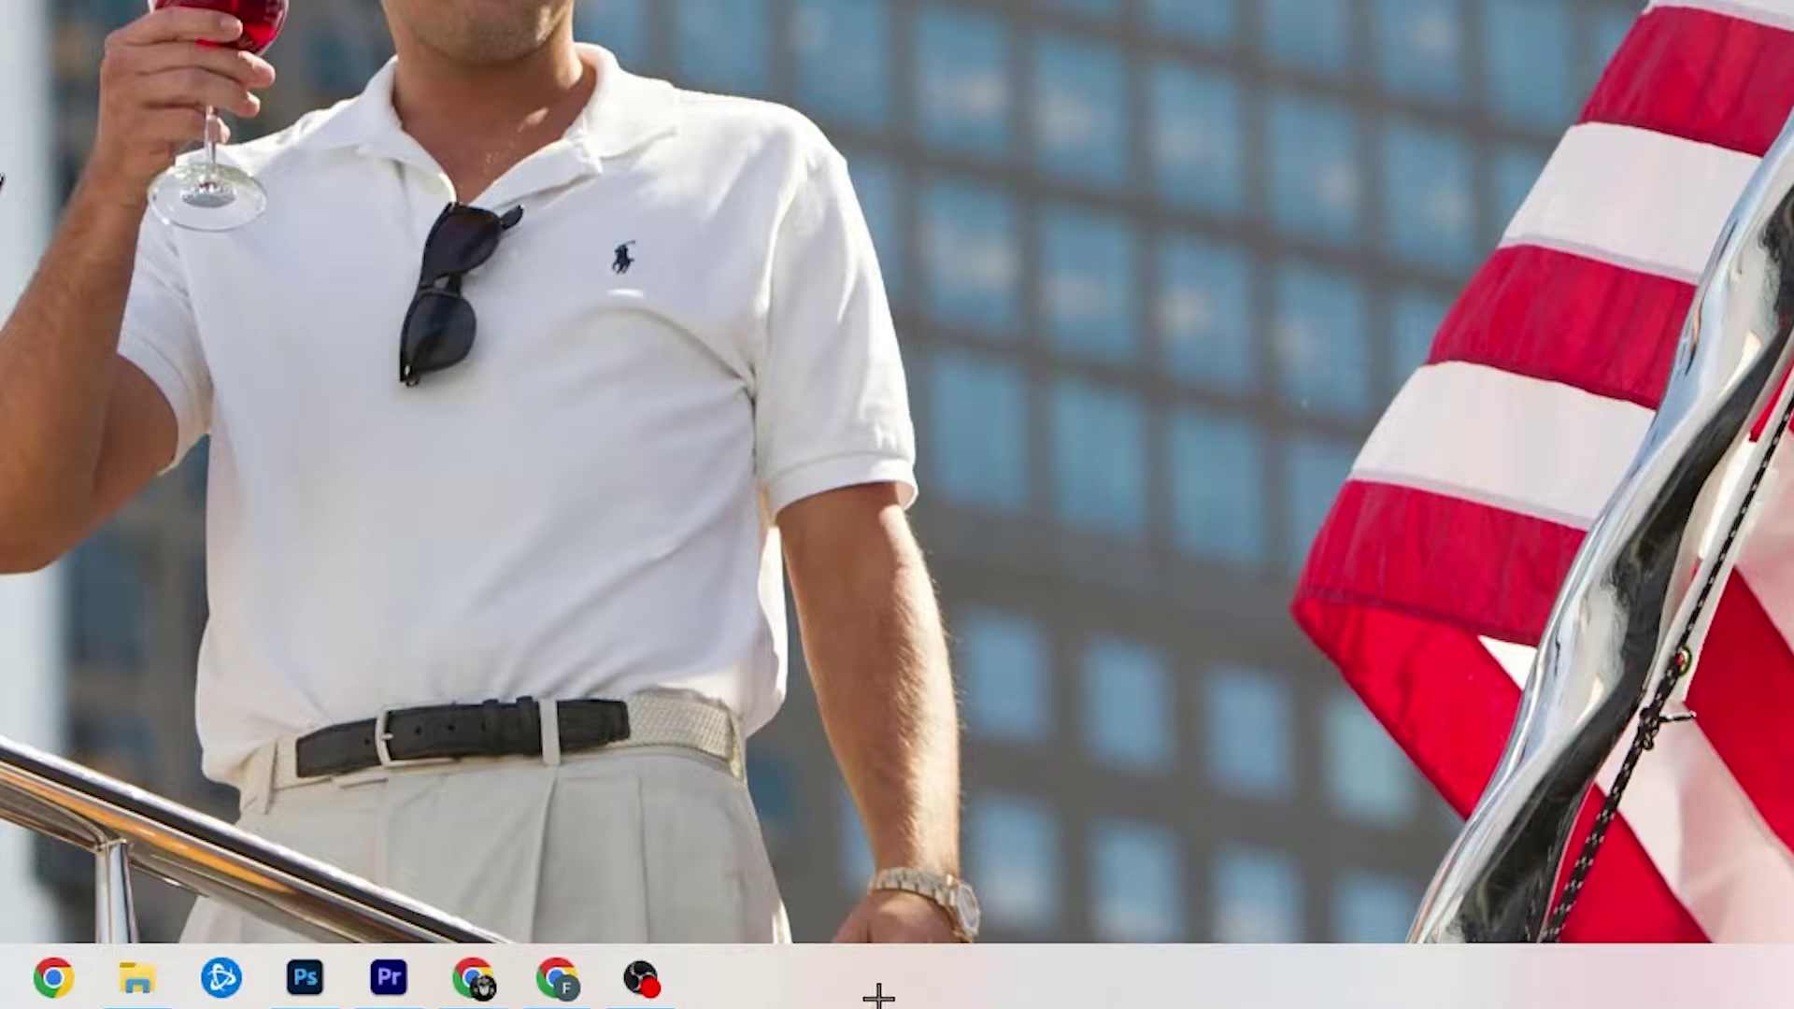
- Open Task Manager from the taskbar and show its window maximized
right_click(760, 986)
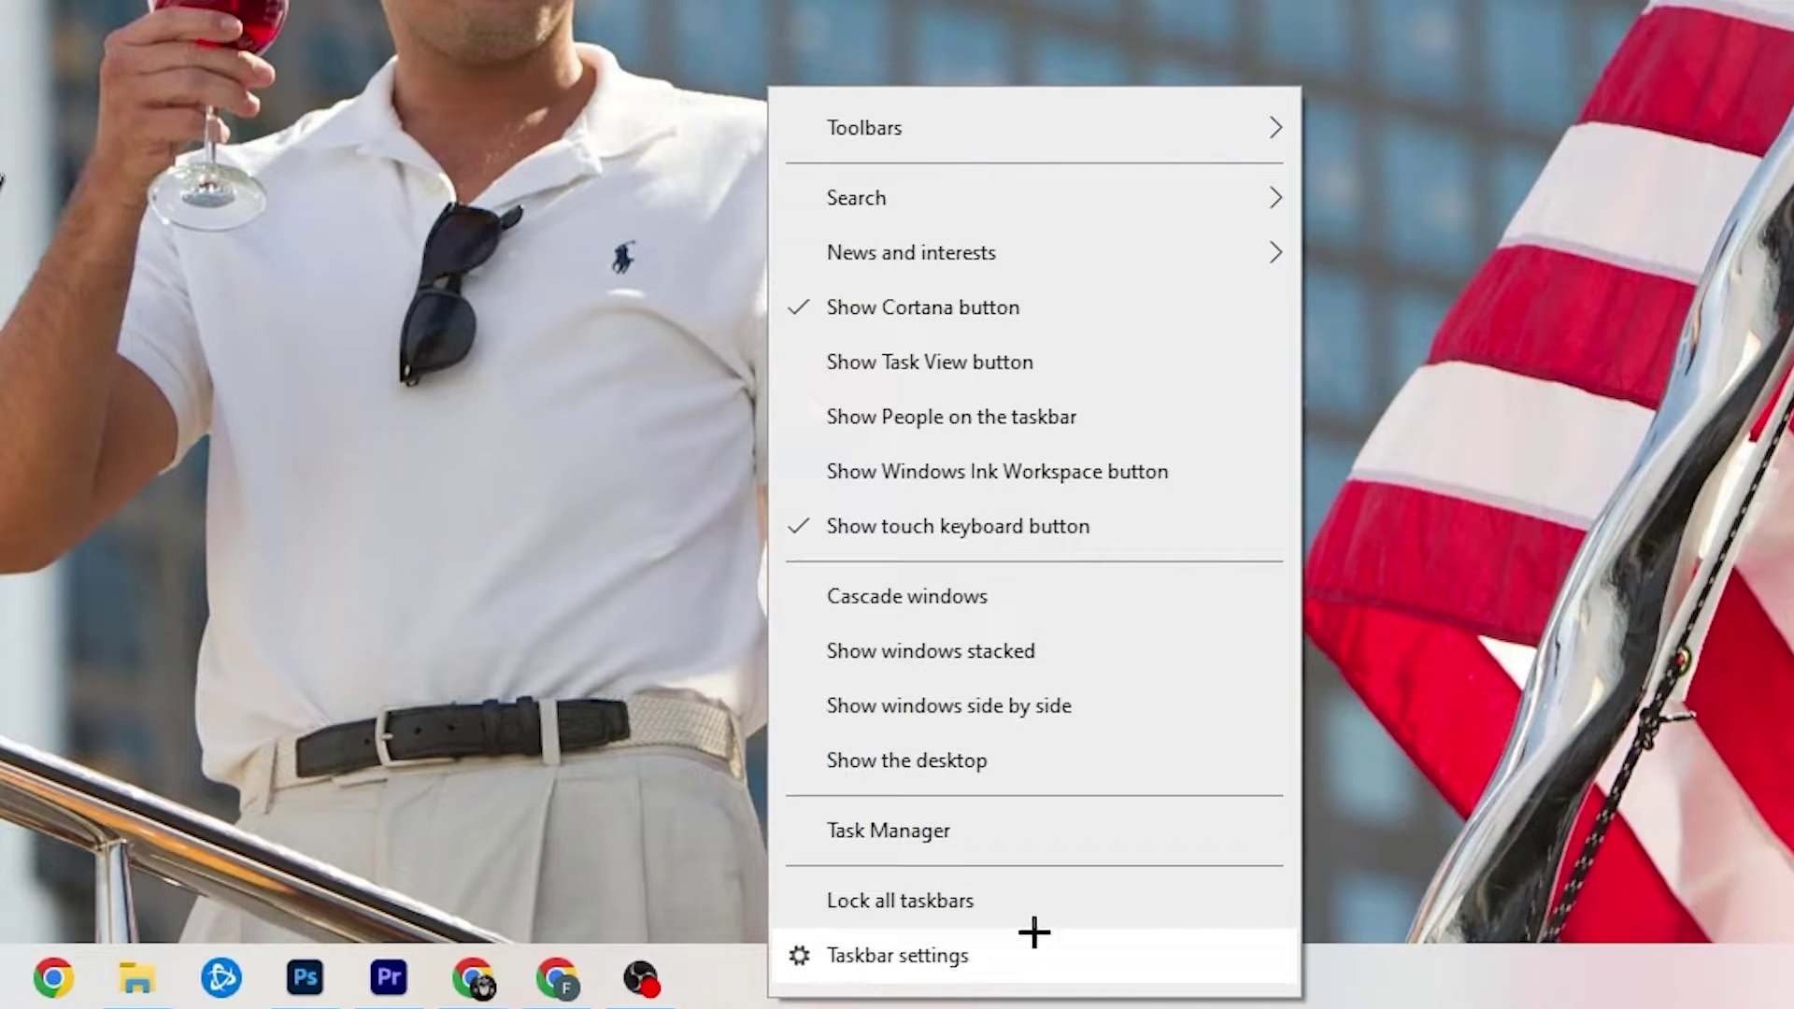
left_click(931, 844)
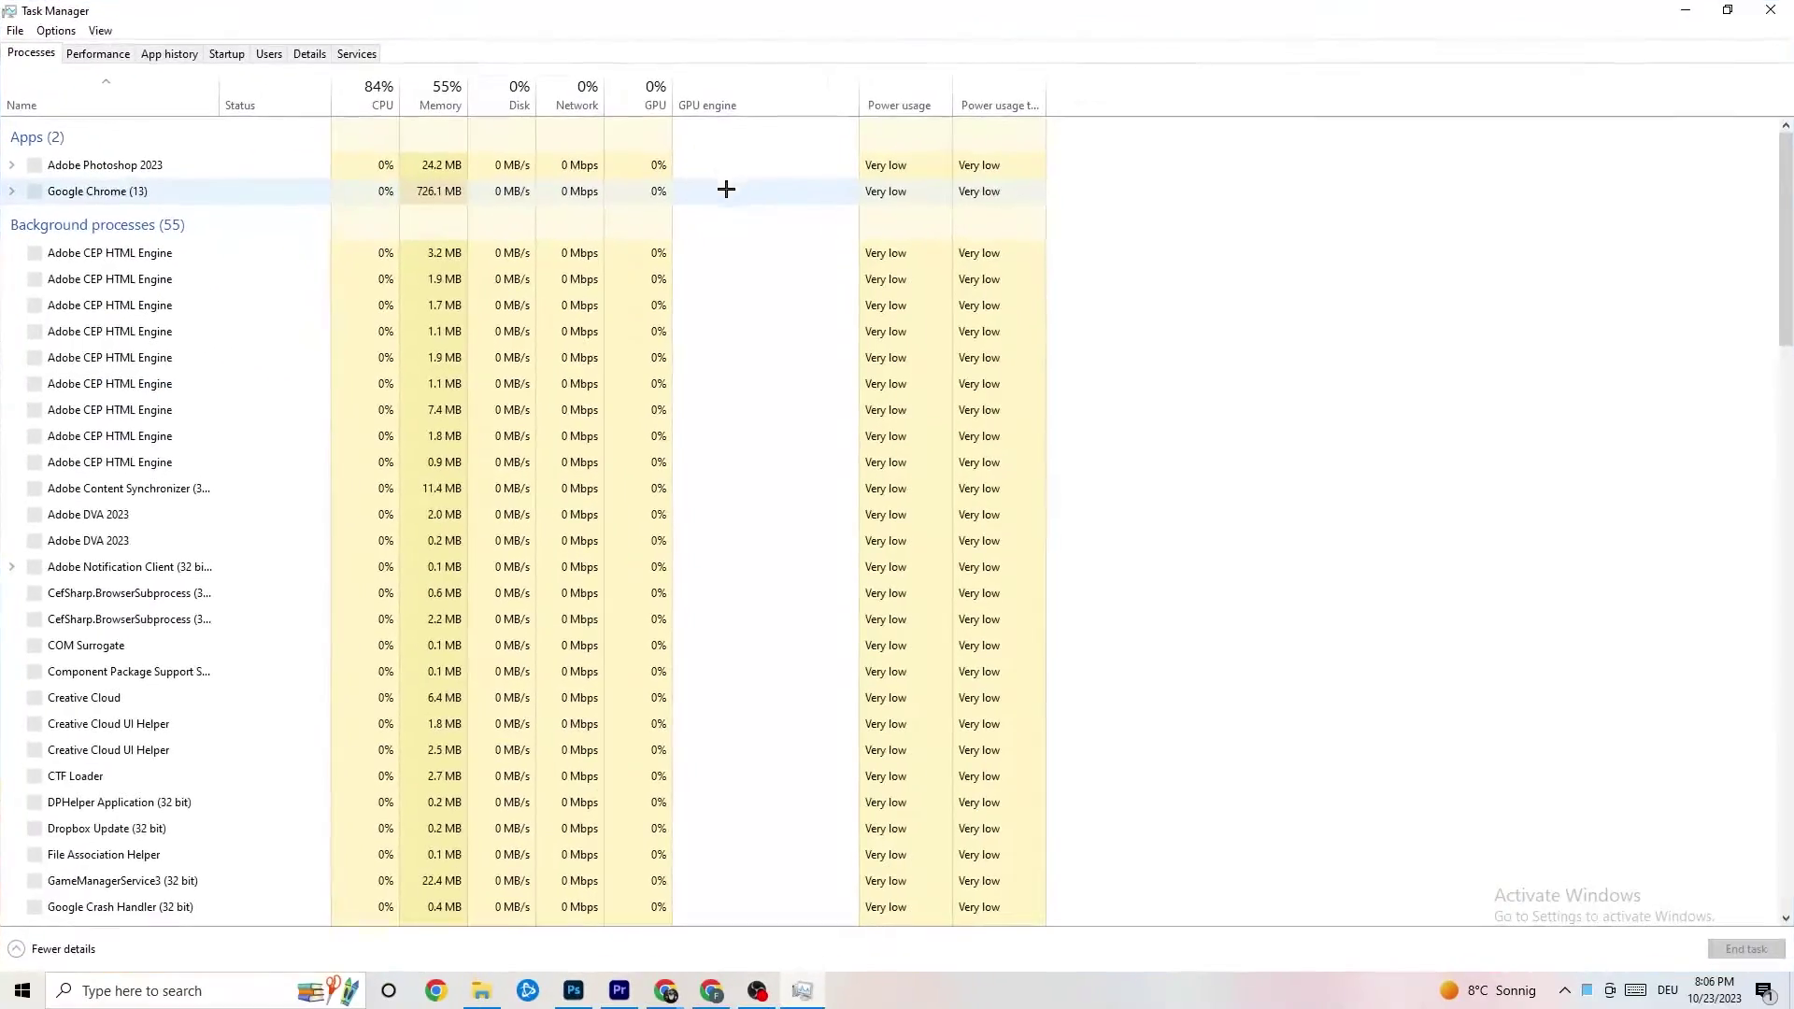
left_click_drag(753, 9, 774, 82)
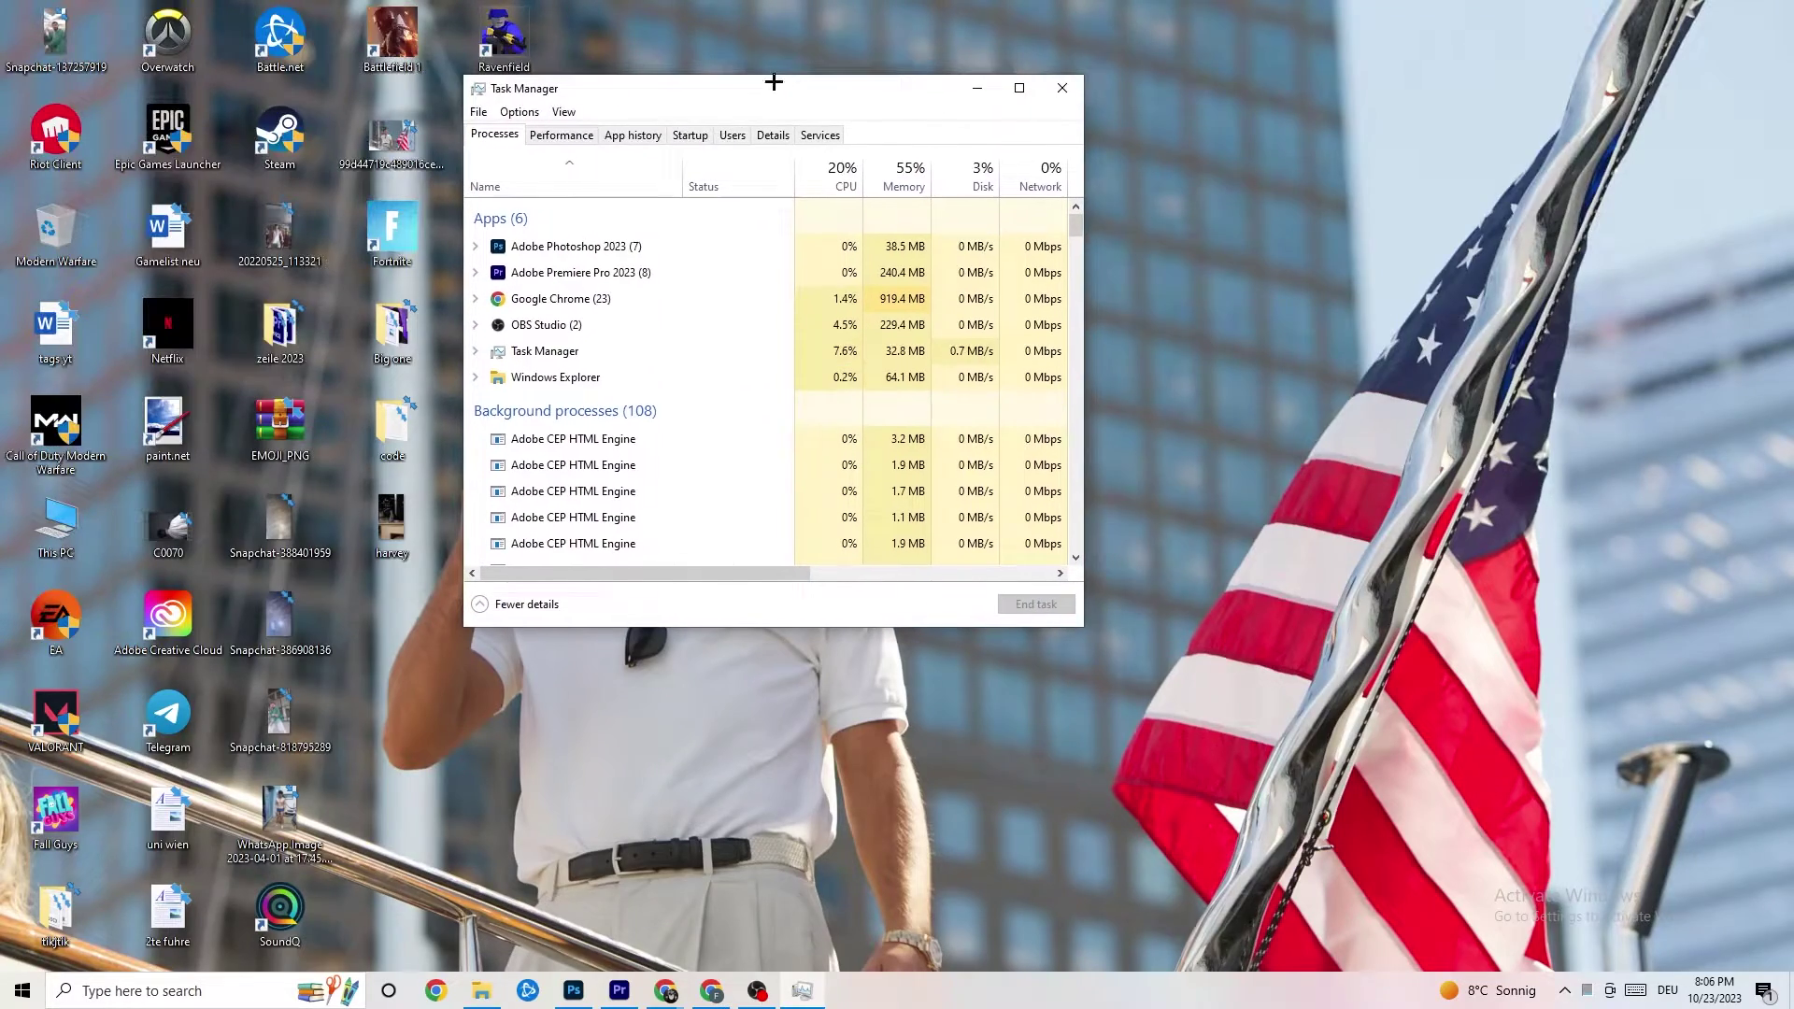
left_click(1019, 89)
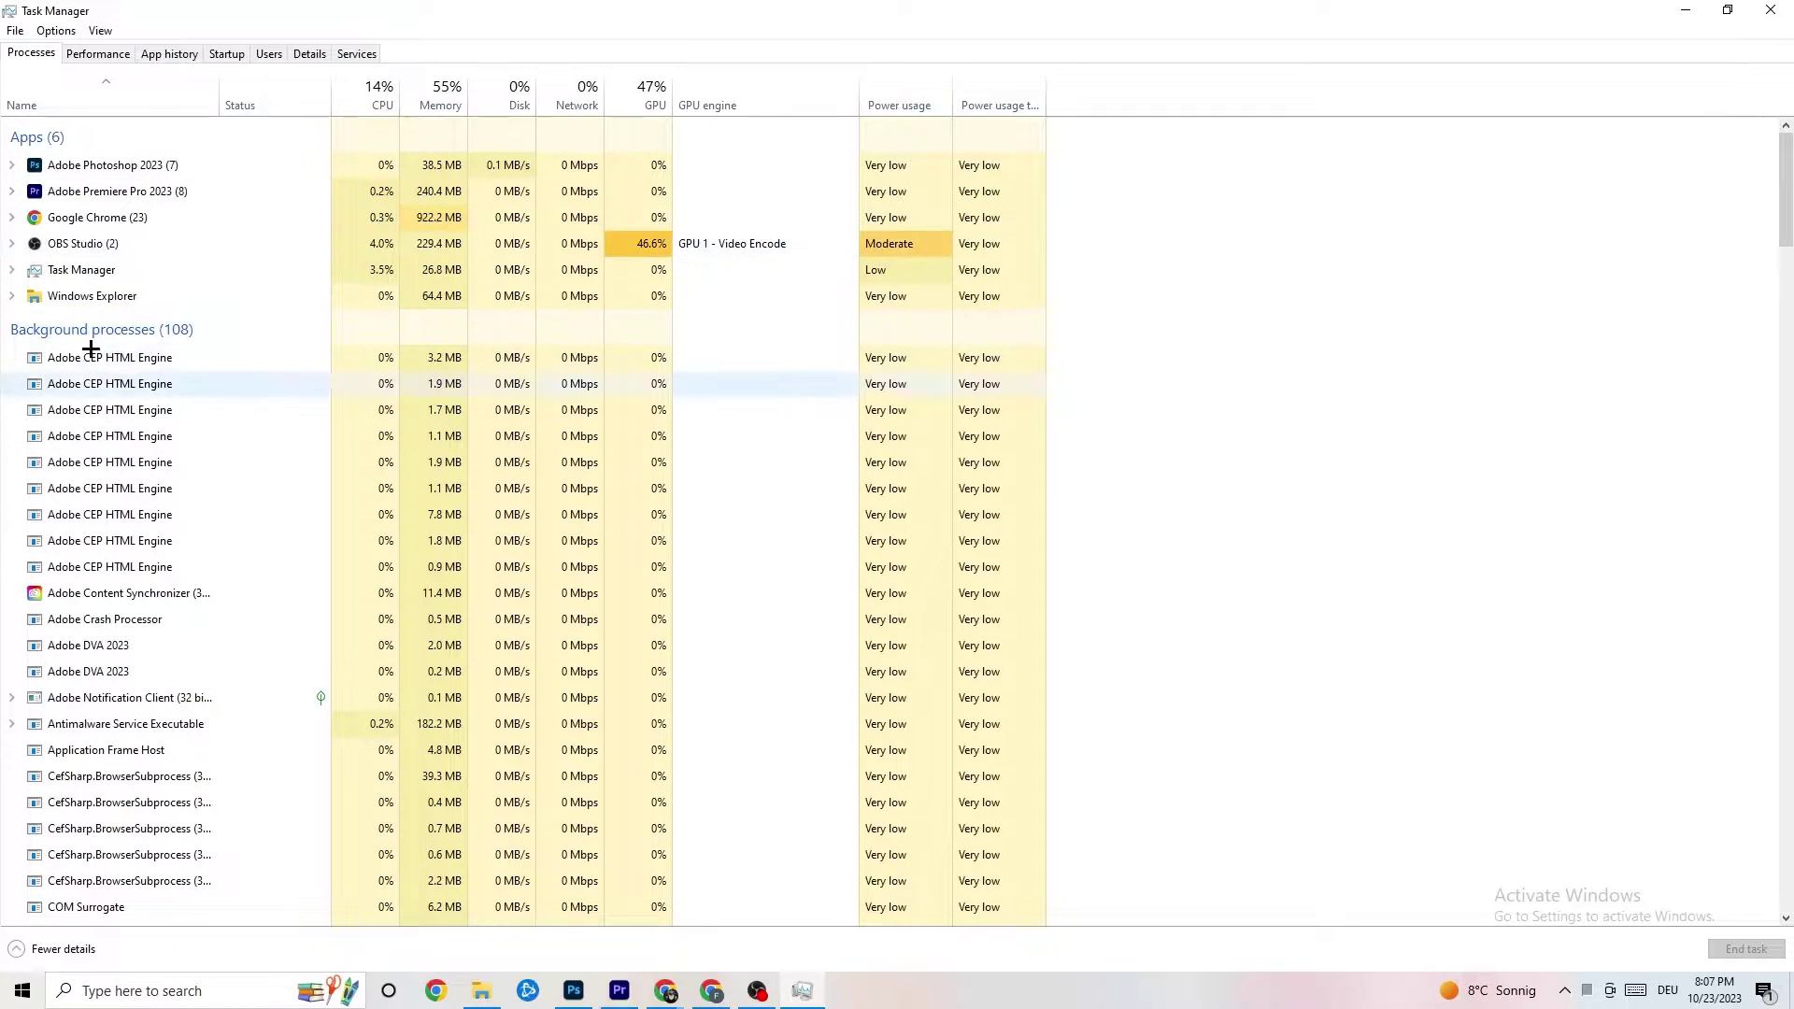
- Look through the running processes and end the Adobe Photoshop 2023 task
scroll(237, 492, "down", 4)
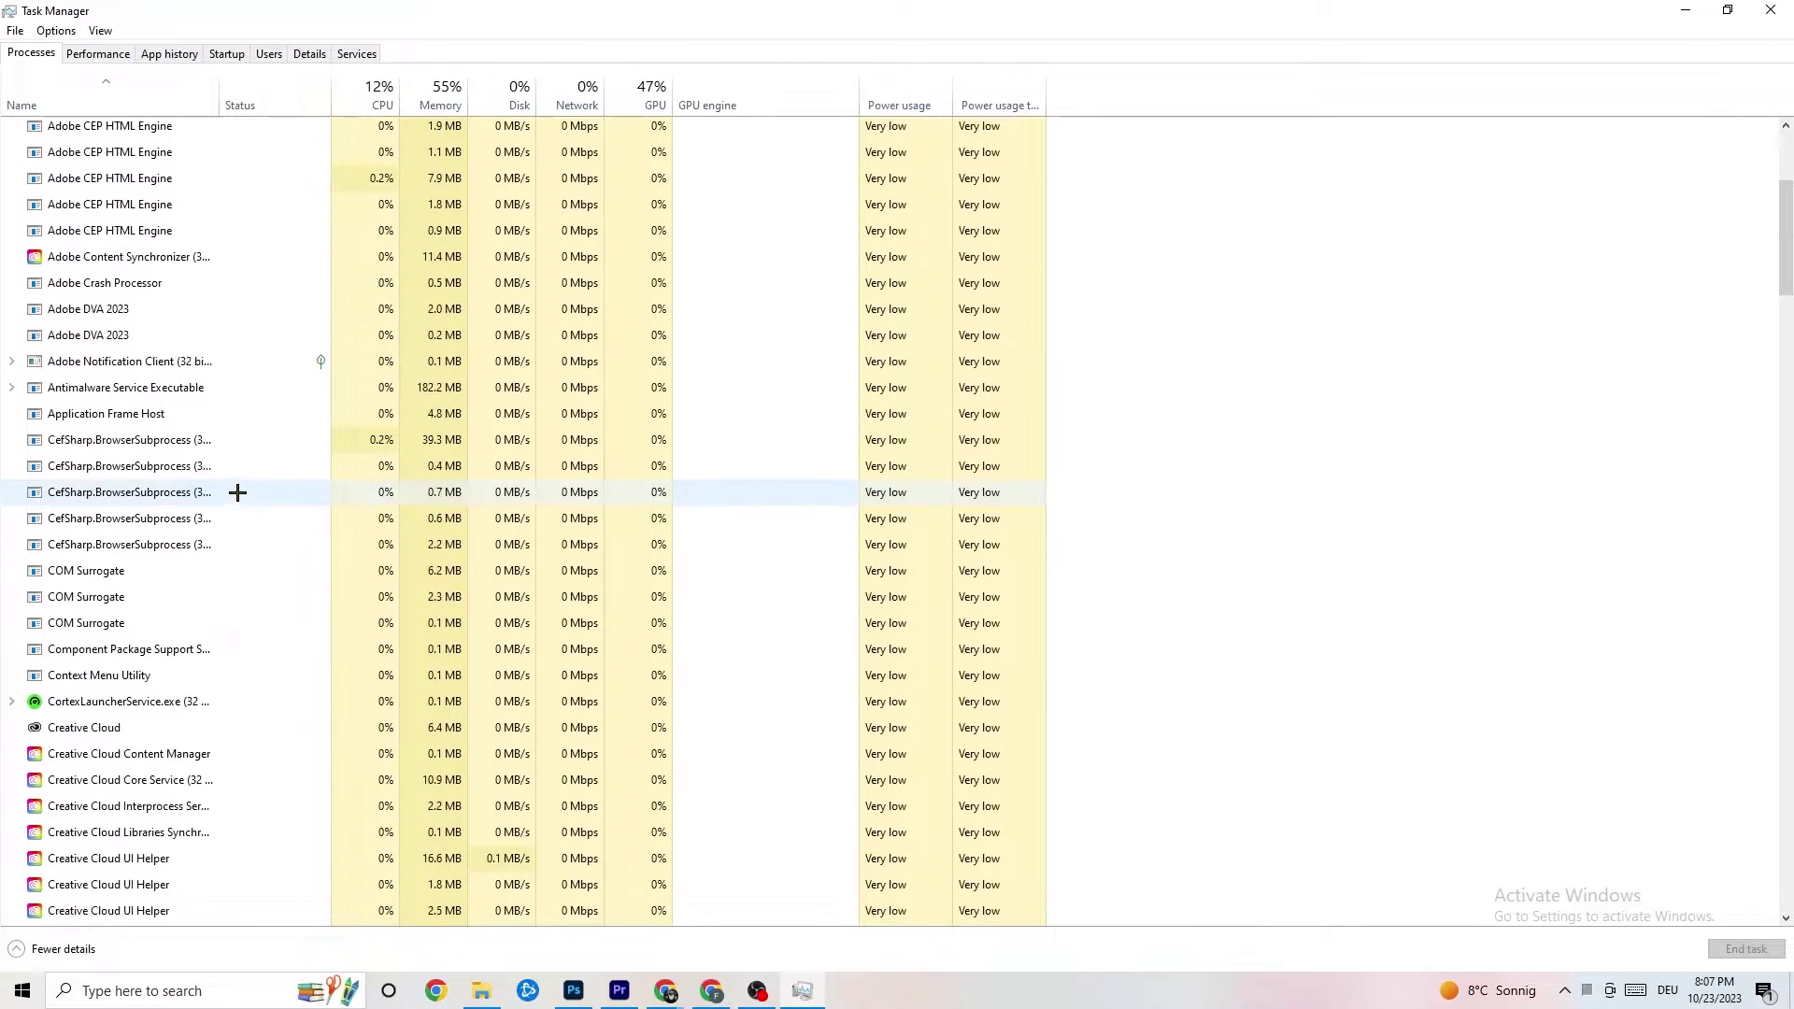
scroll(237, 492, "down", 12)
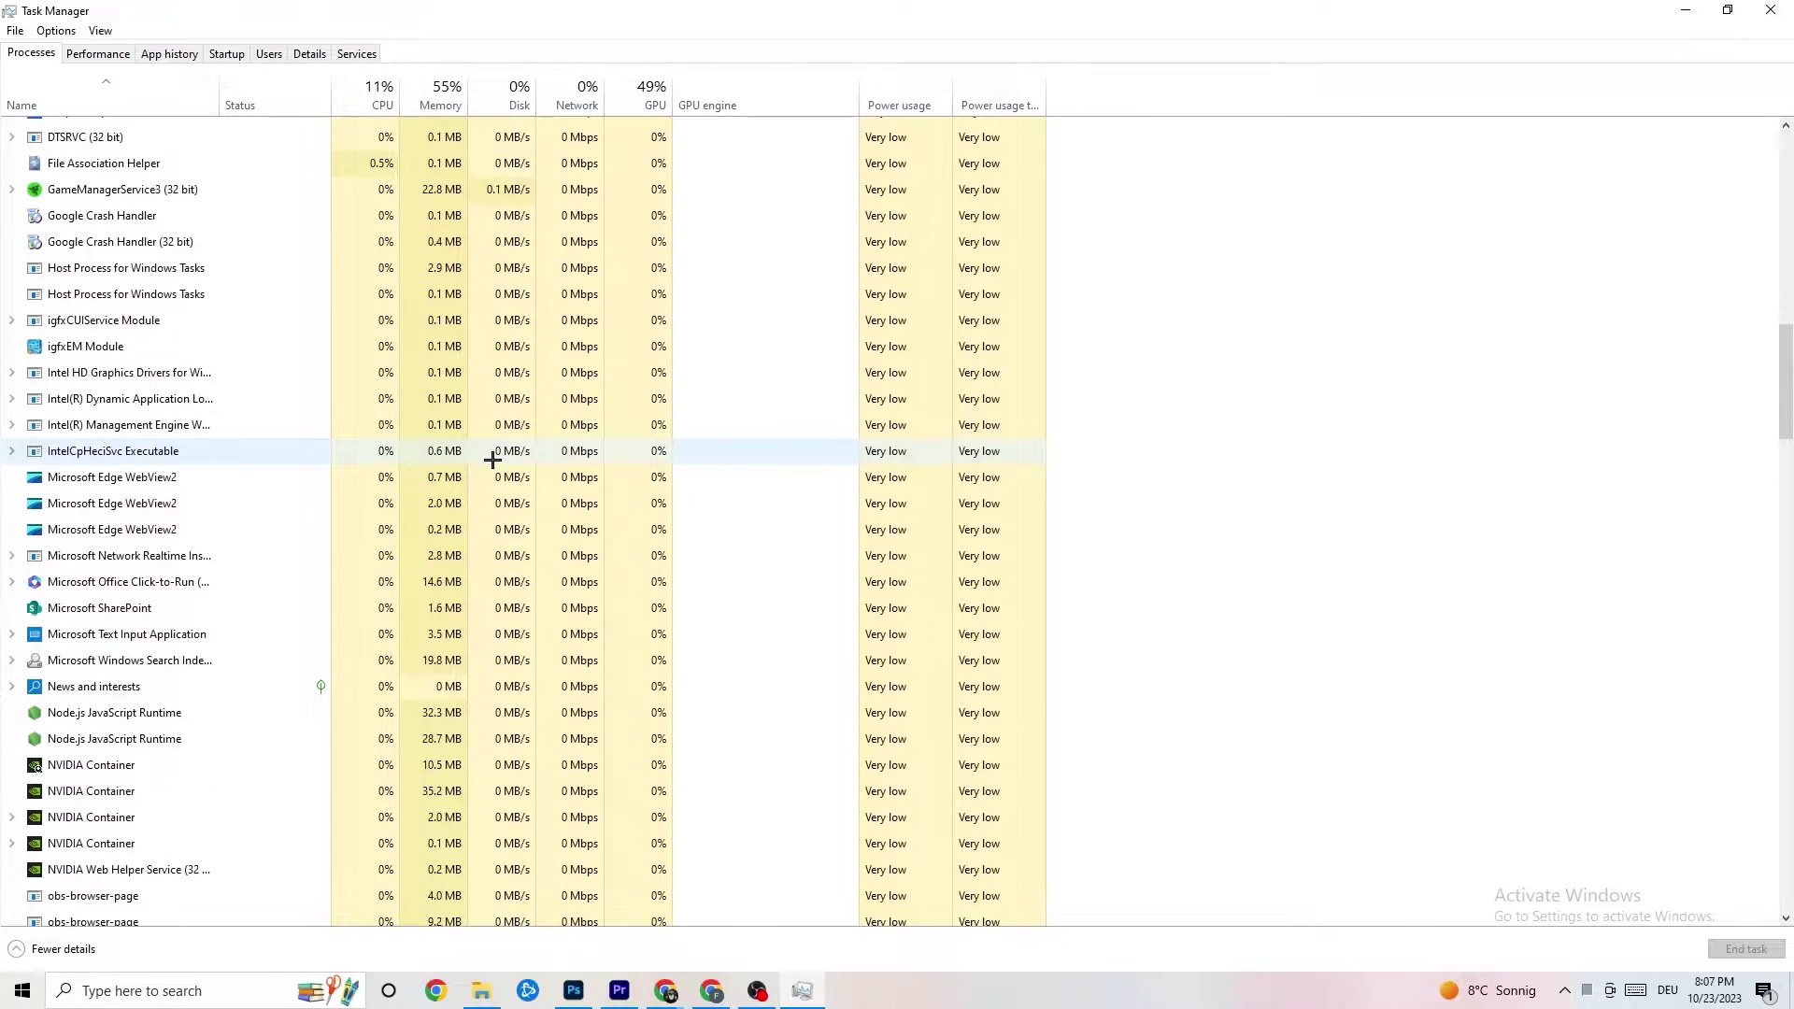
scroll(492, 458, "up", 16)
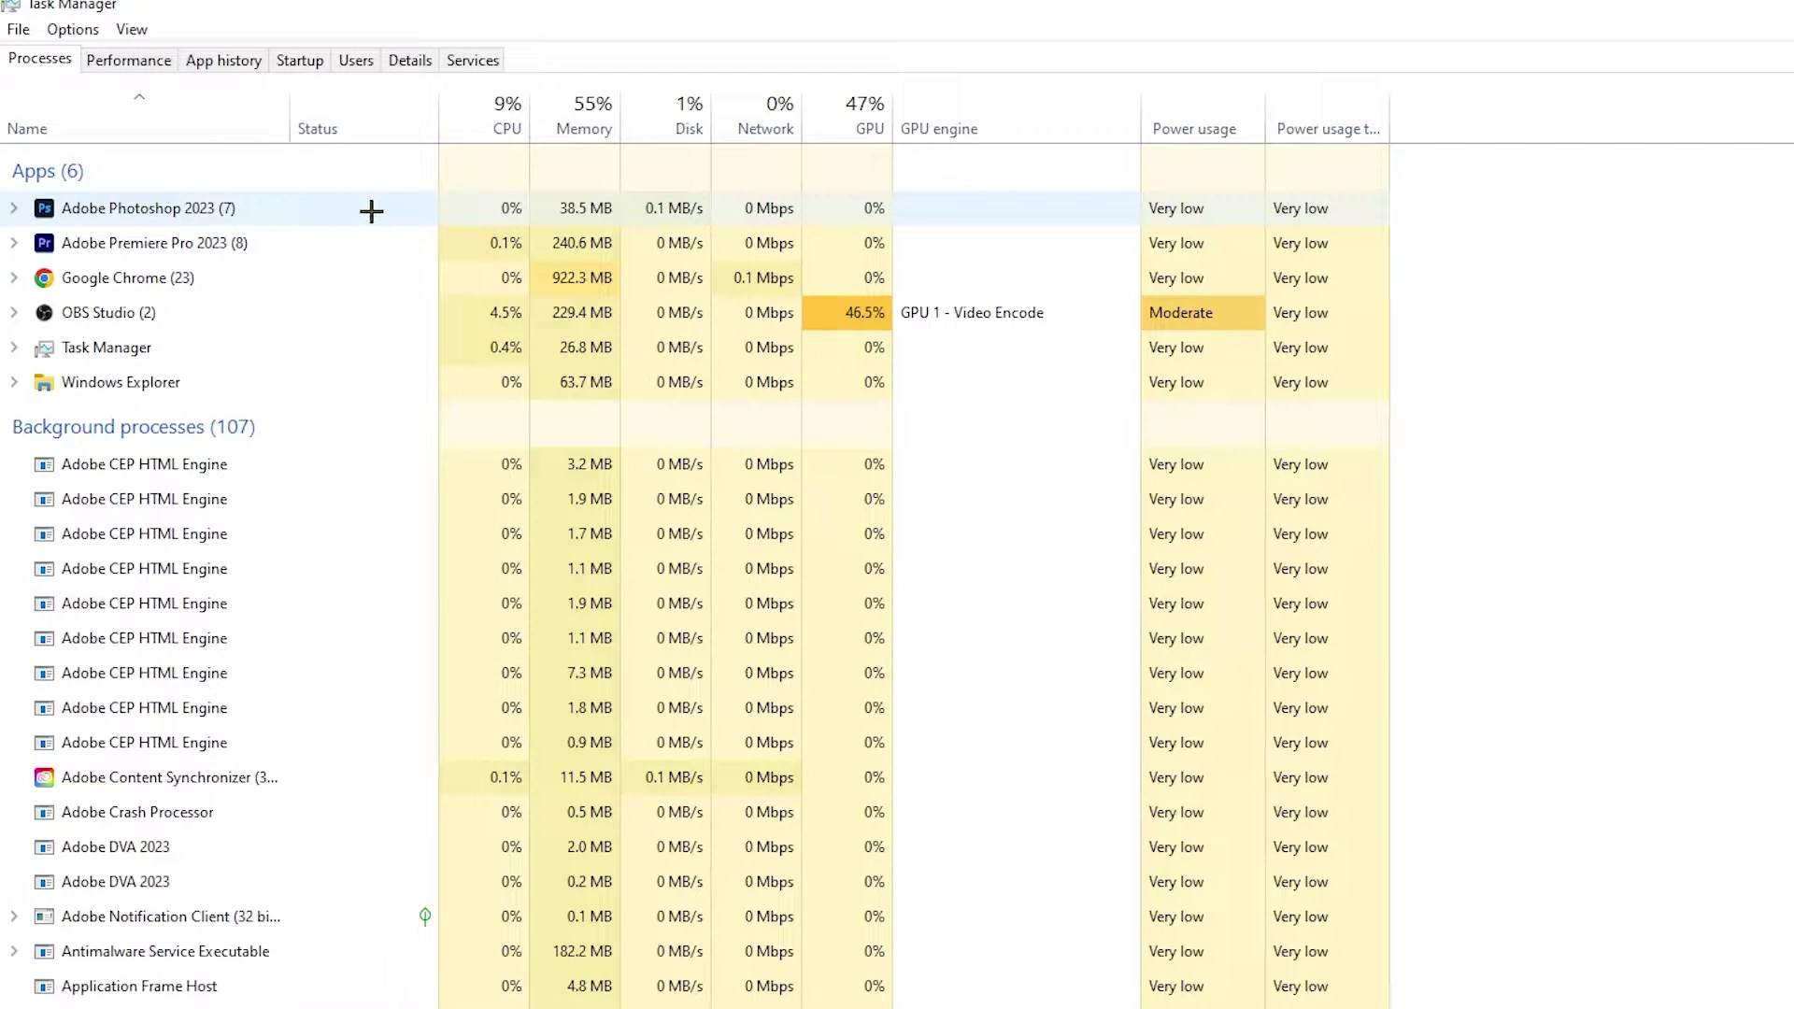
right_click(609, 208)
left_click(326, 217)
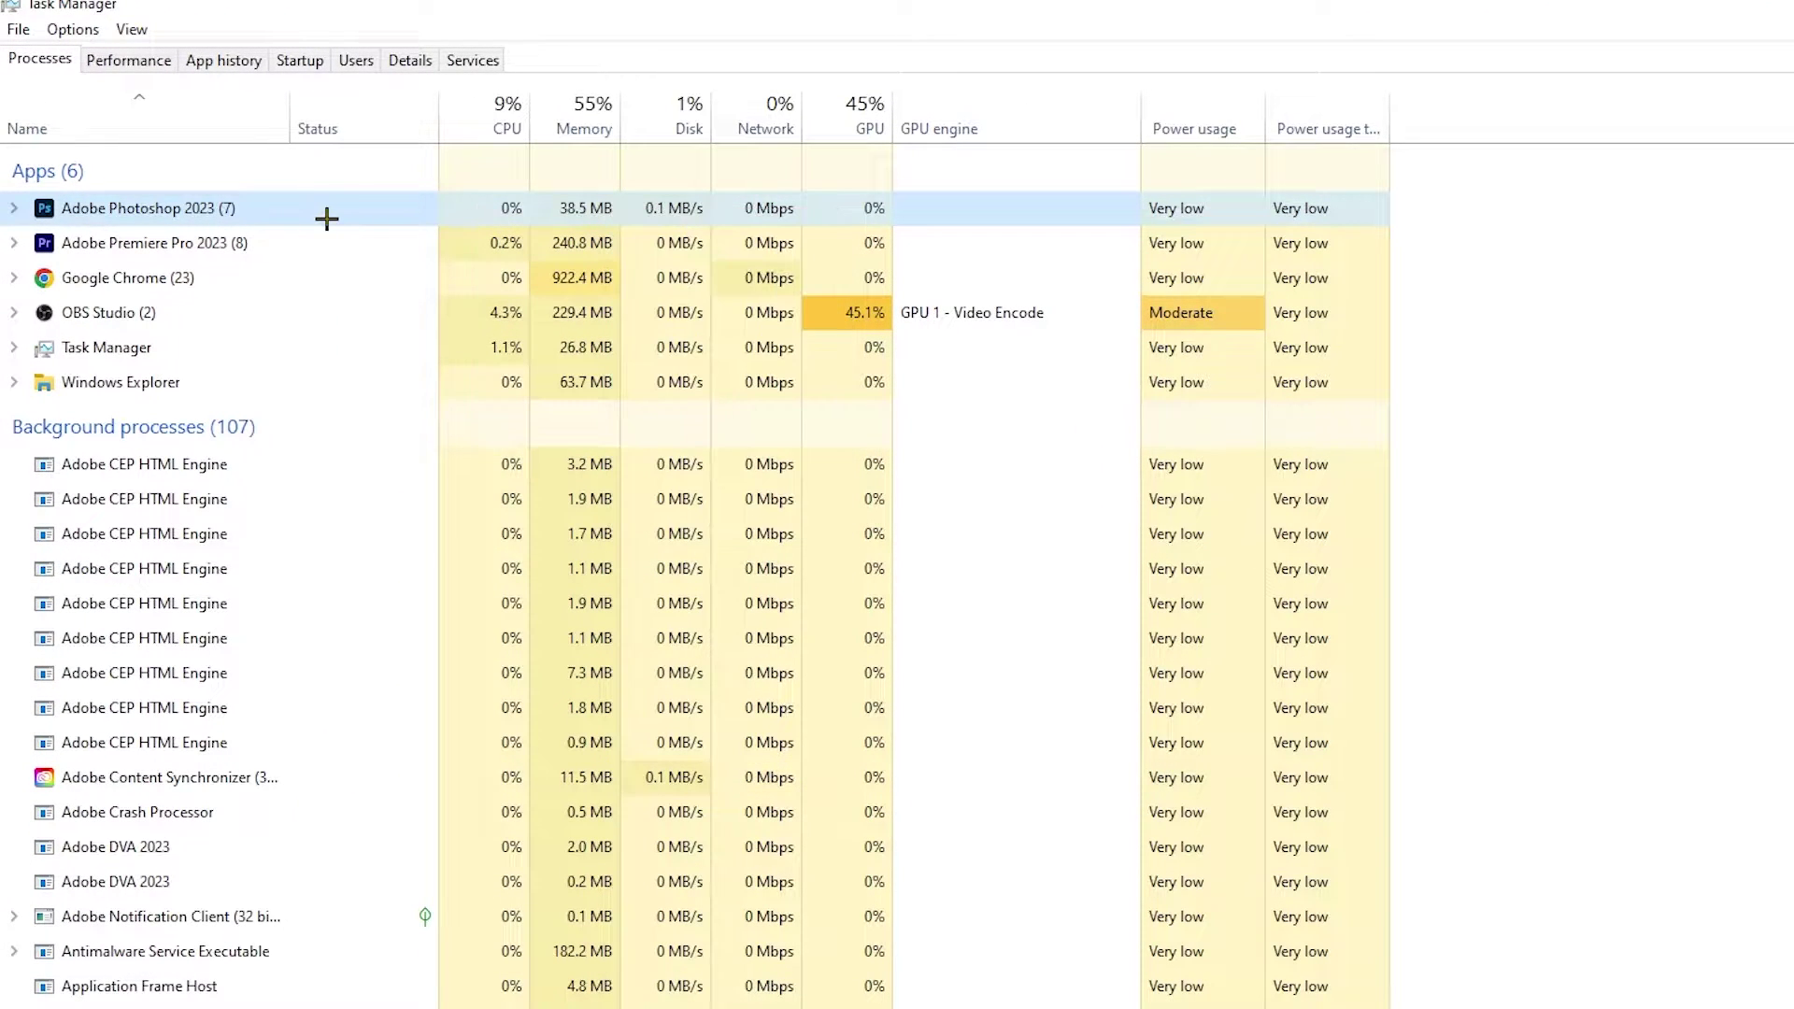
right_click(329, 218)
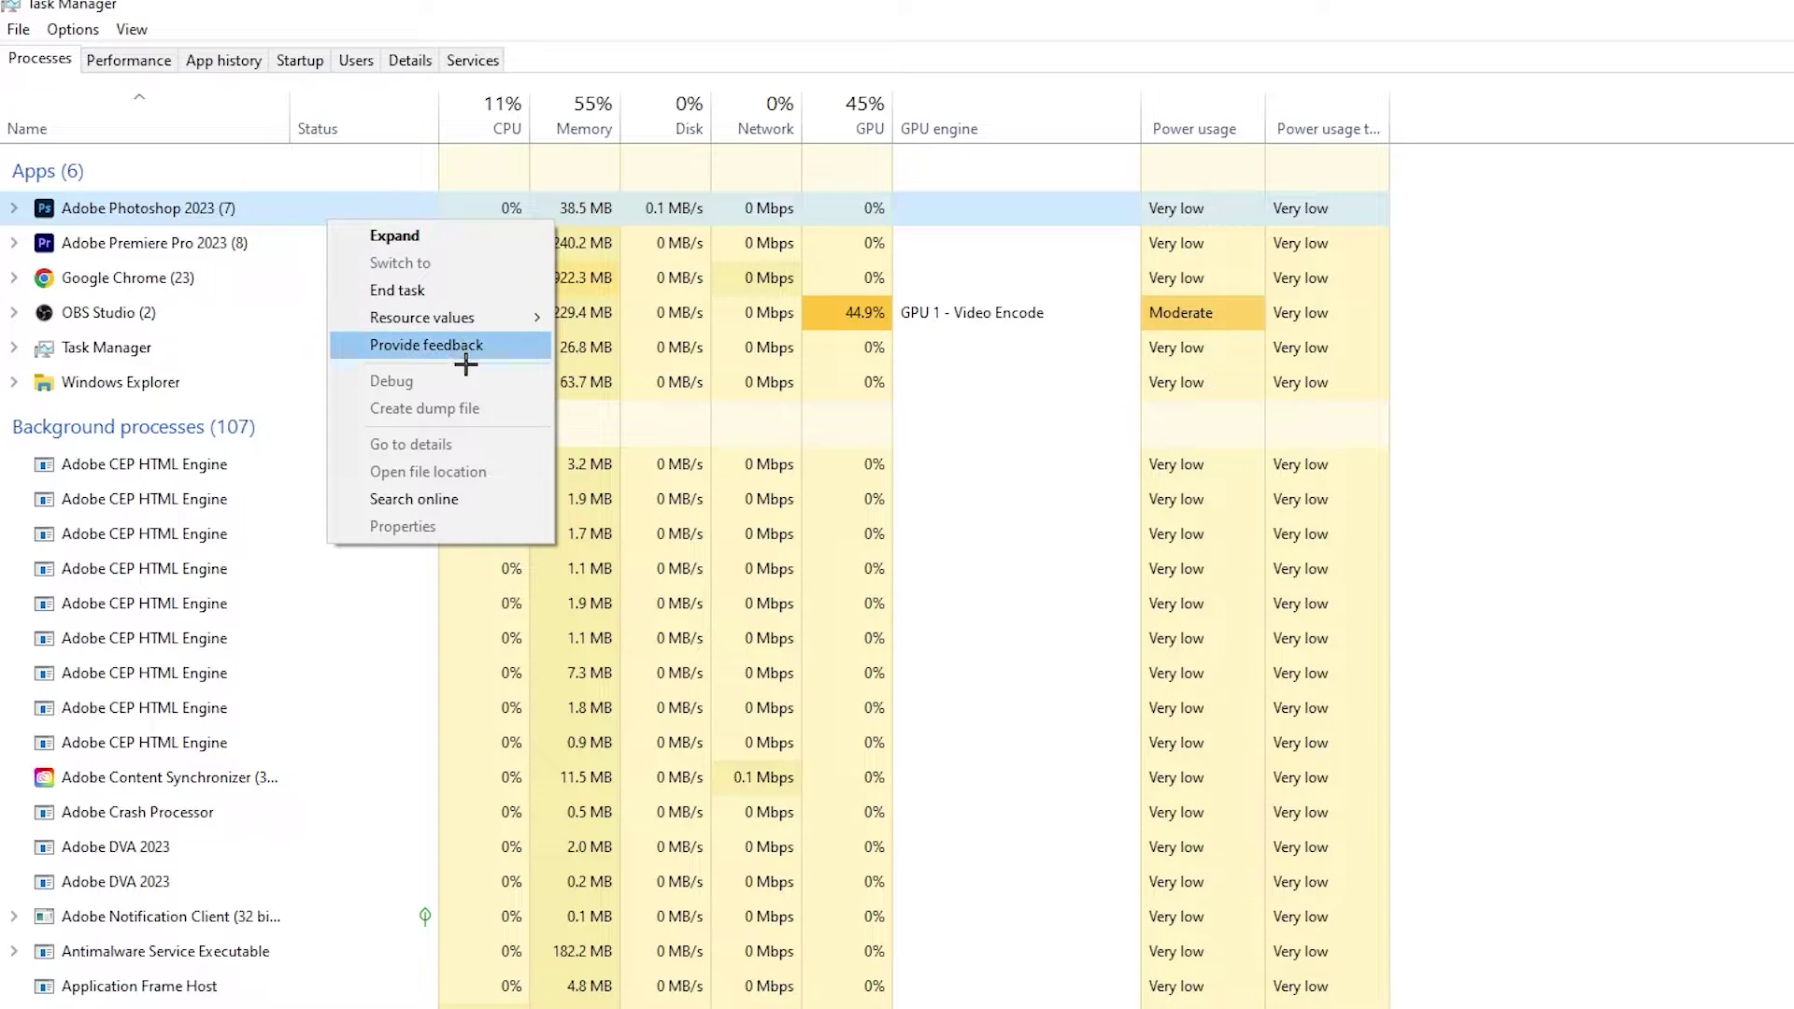
left_click(470, 288)
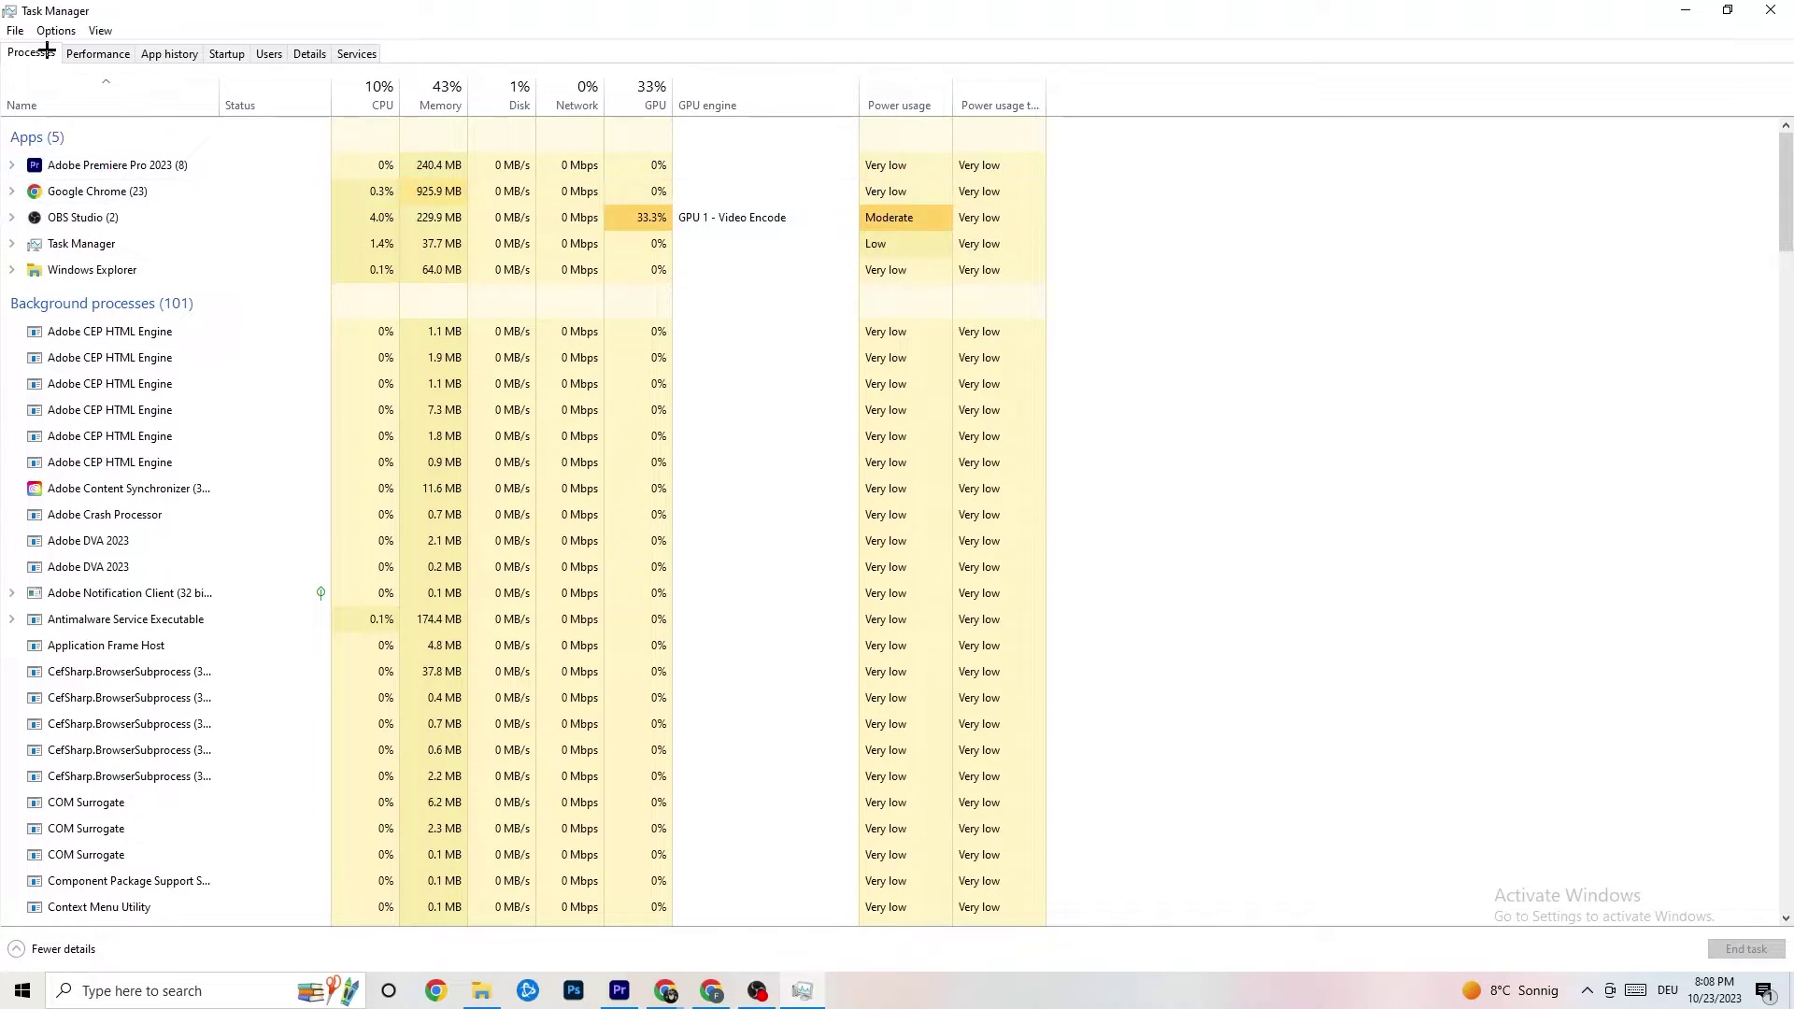
- Examine the priority options of the Adobe Premiere Pro process in the detailed process list, leaving its priority as it is
left_click(310, 53)
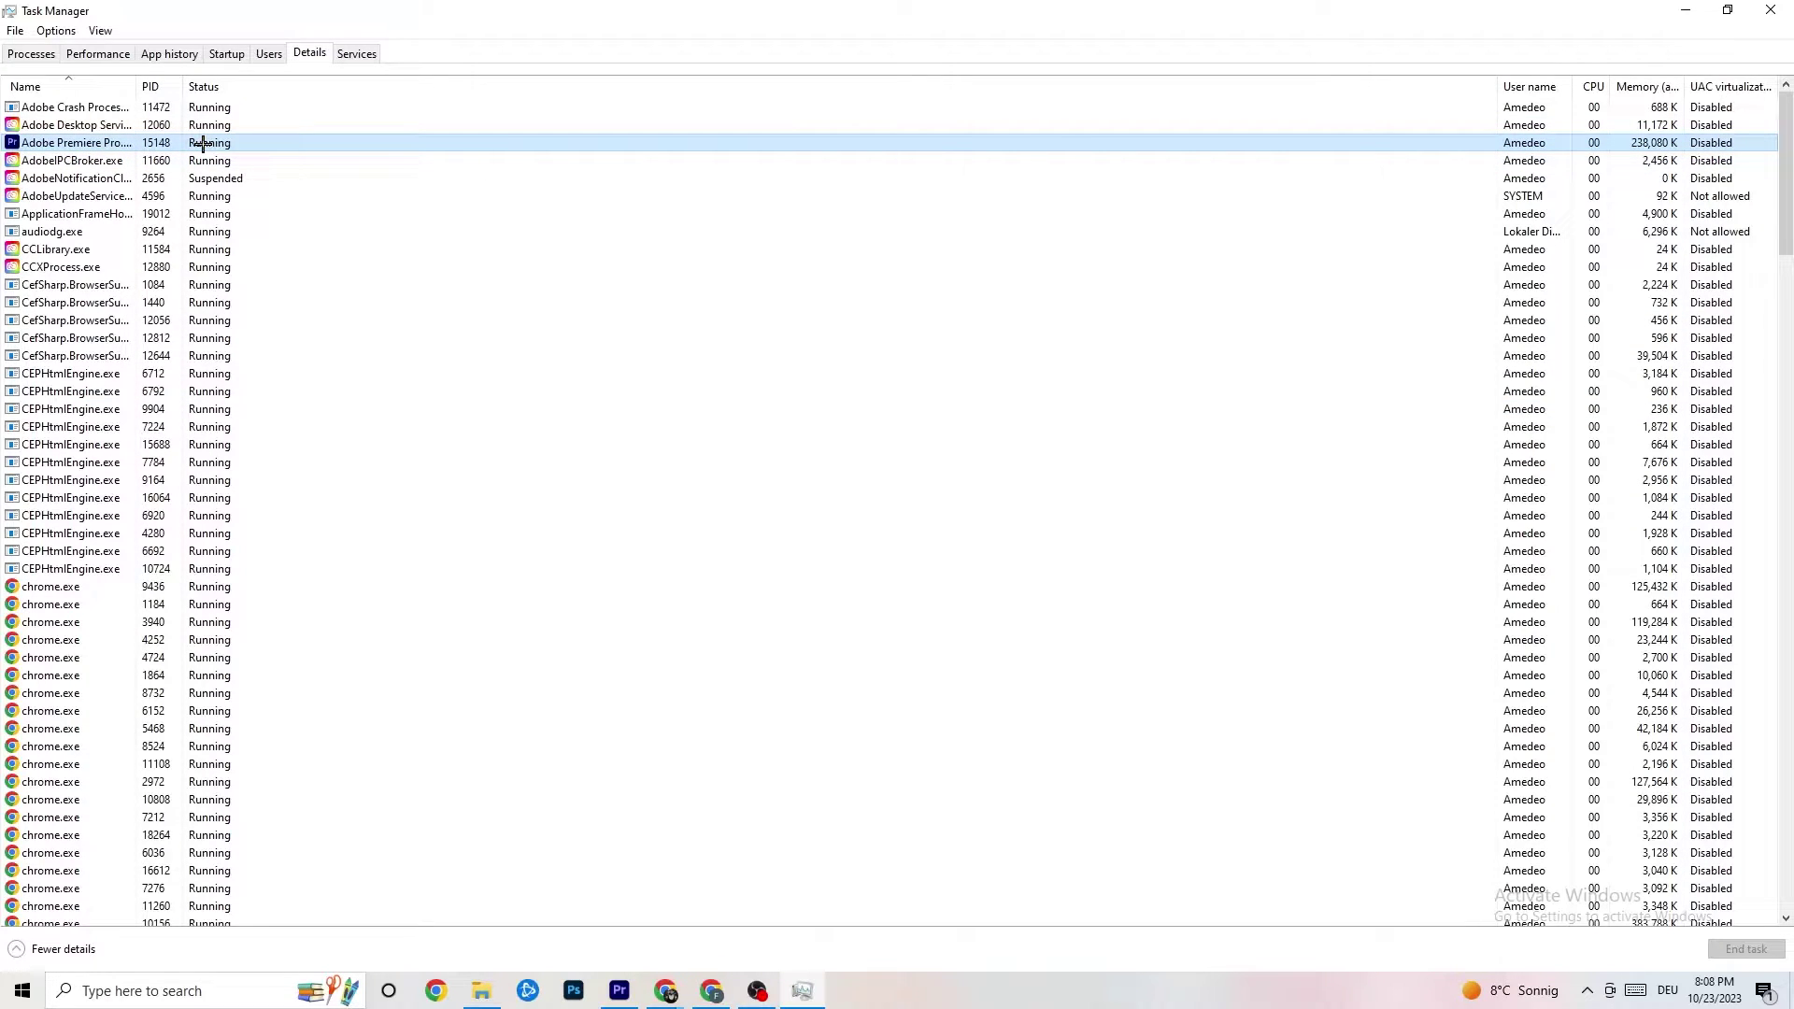
right_click(202, 143)
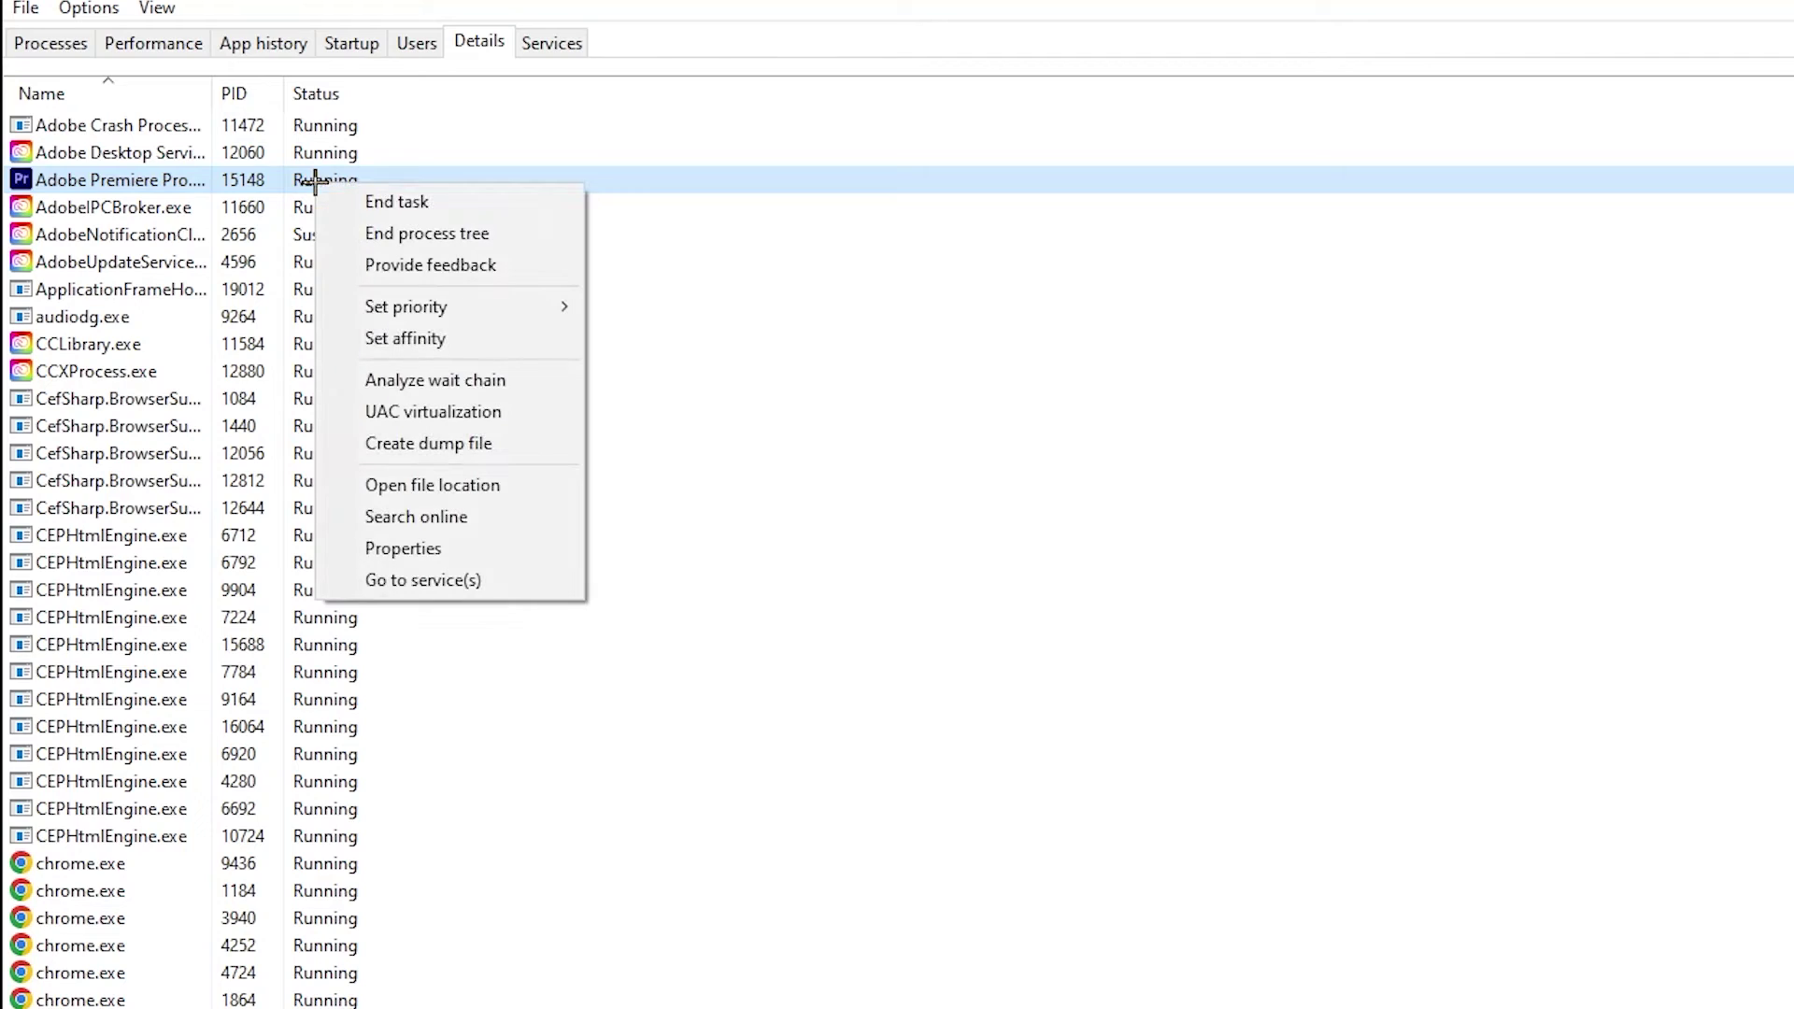
mouse_move(488, 309)
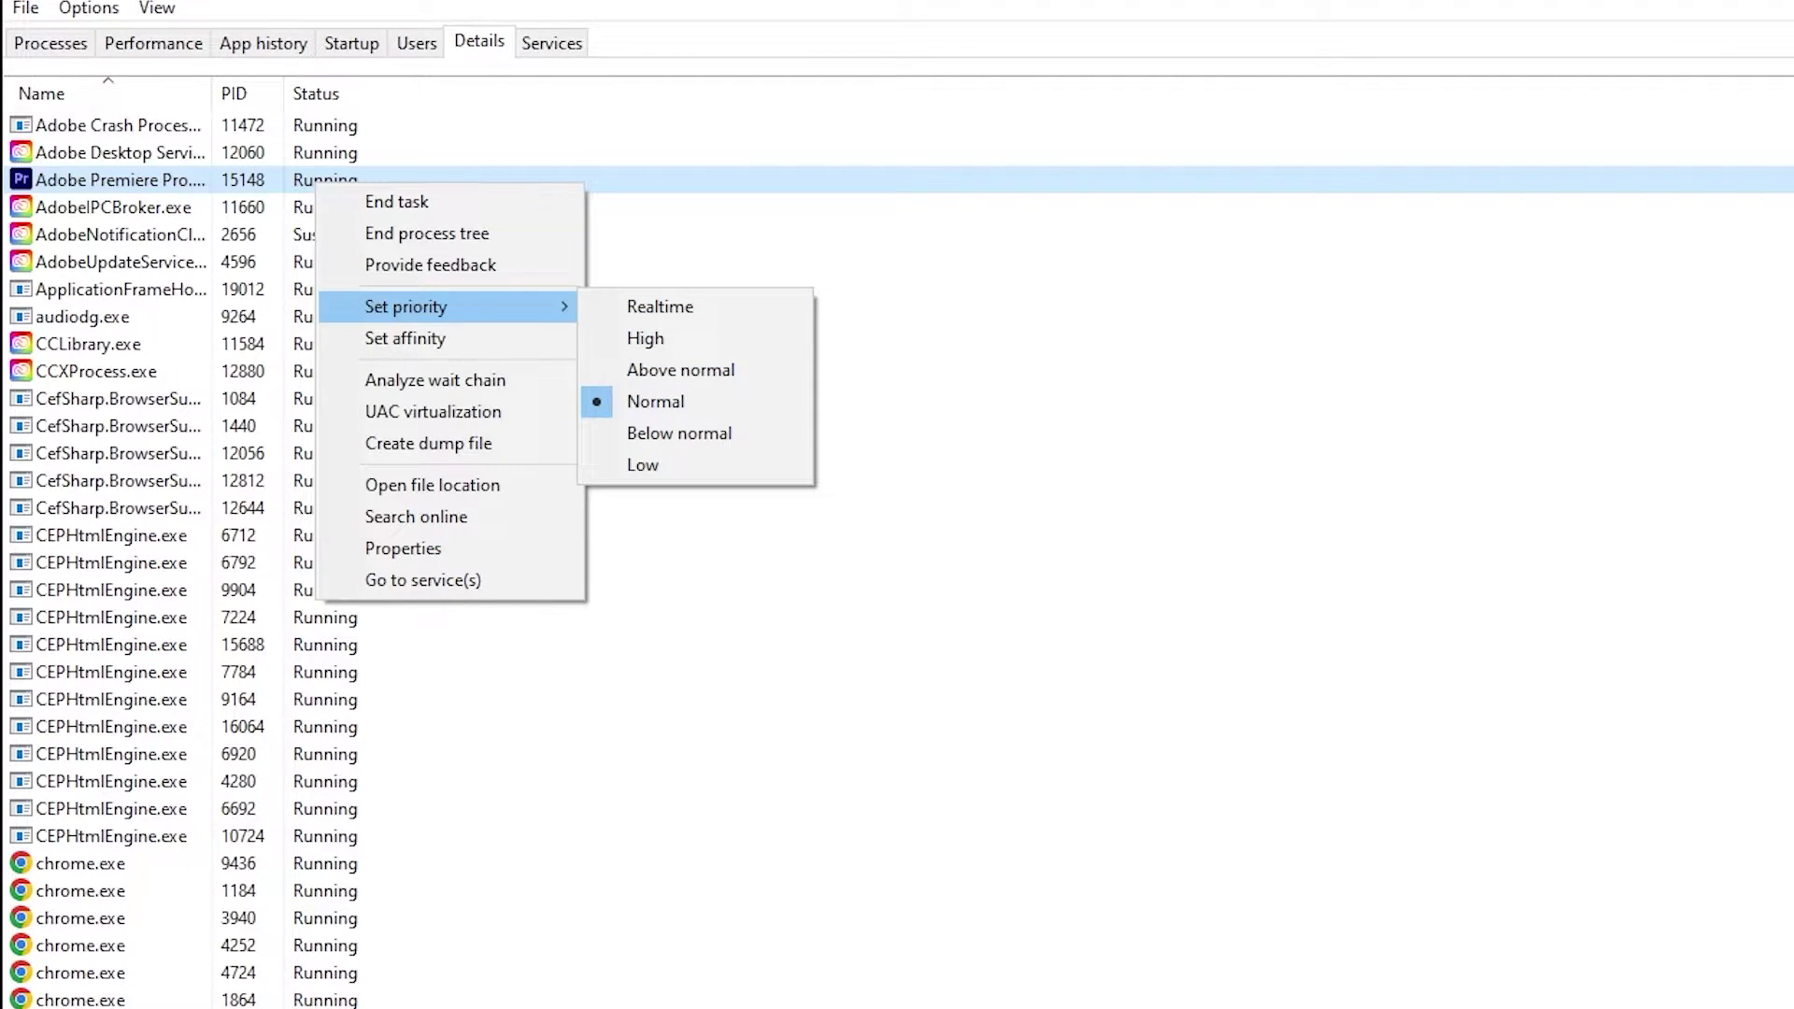
left_click(648, 133)
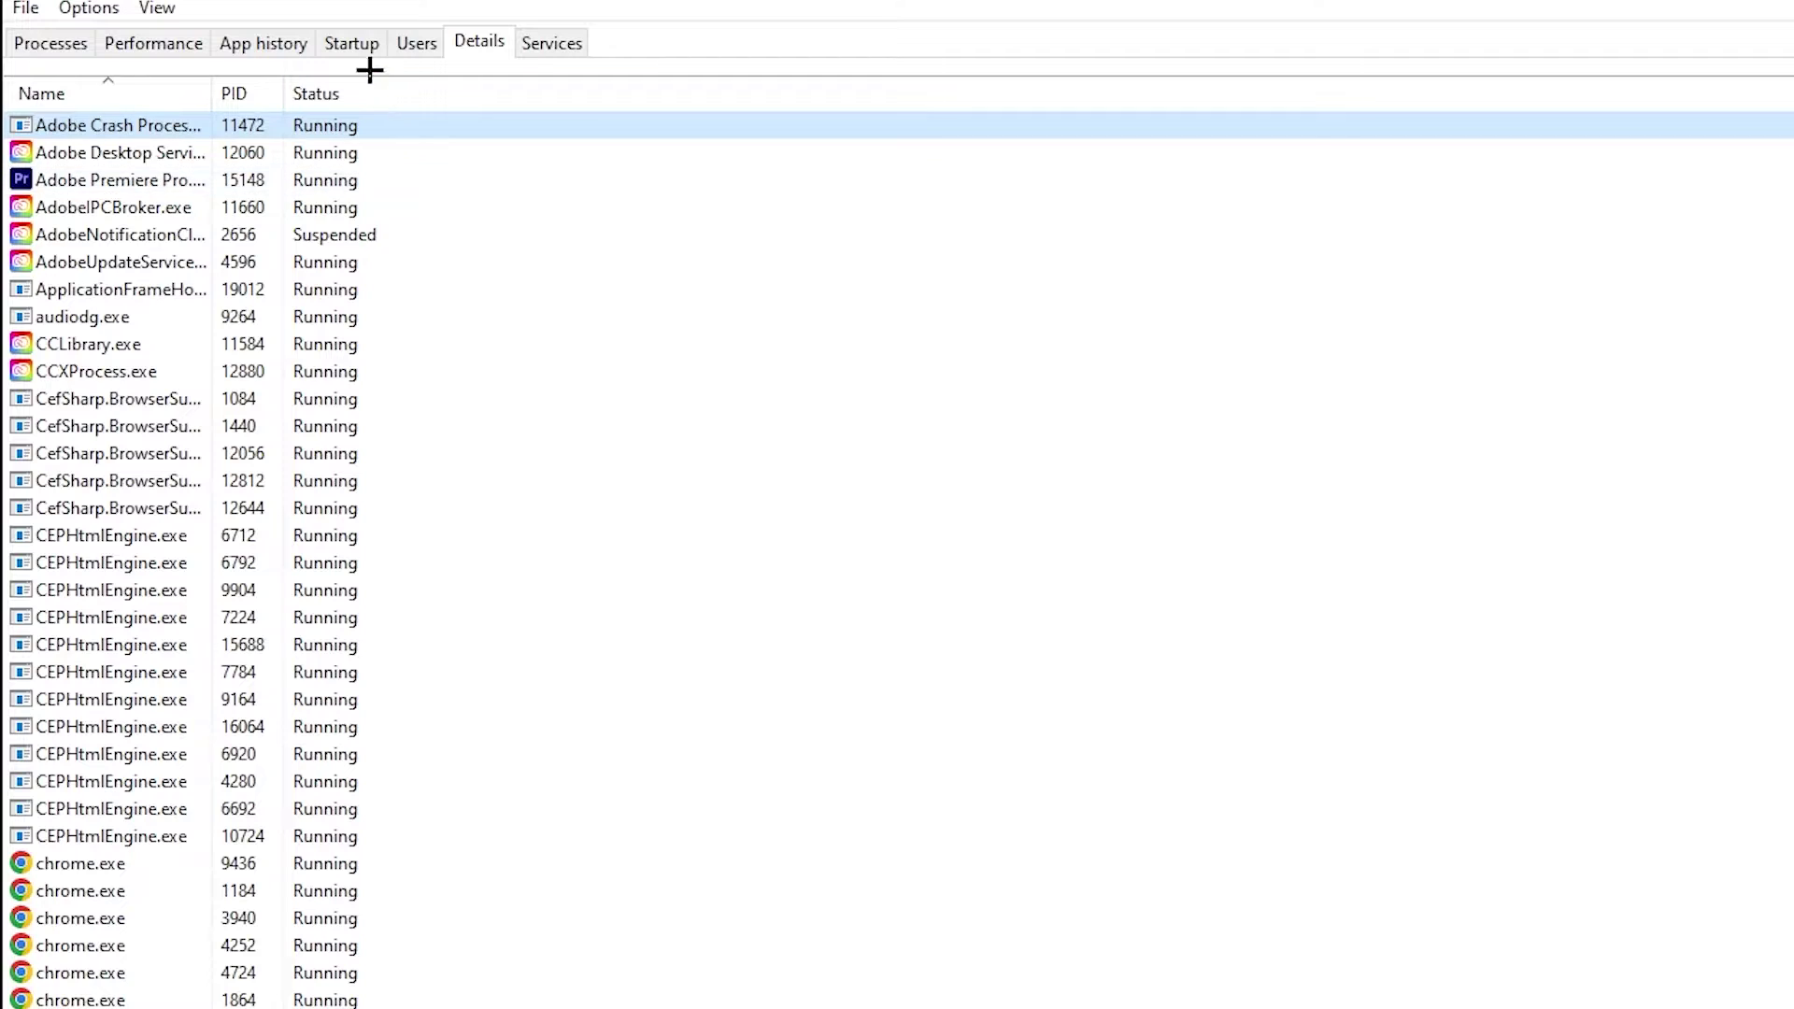
- Show the startup programs and view the options for Adobe Updater Startup Utility without applying any
left_click(350, 41)
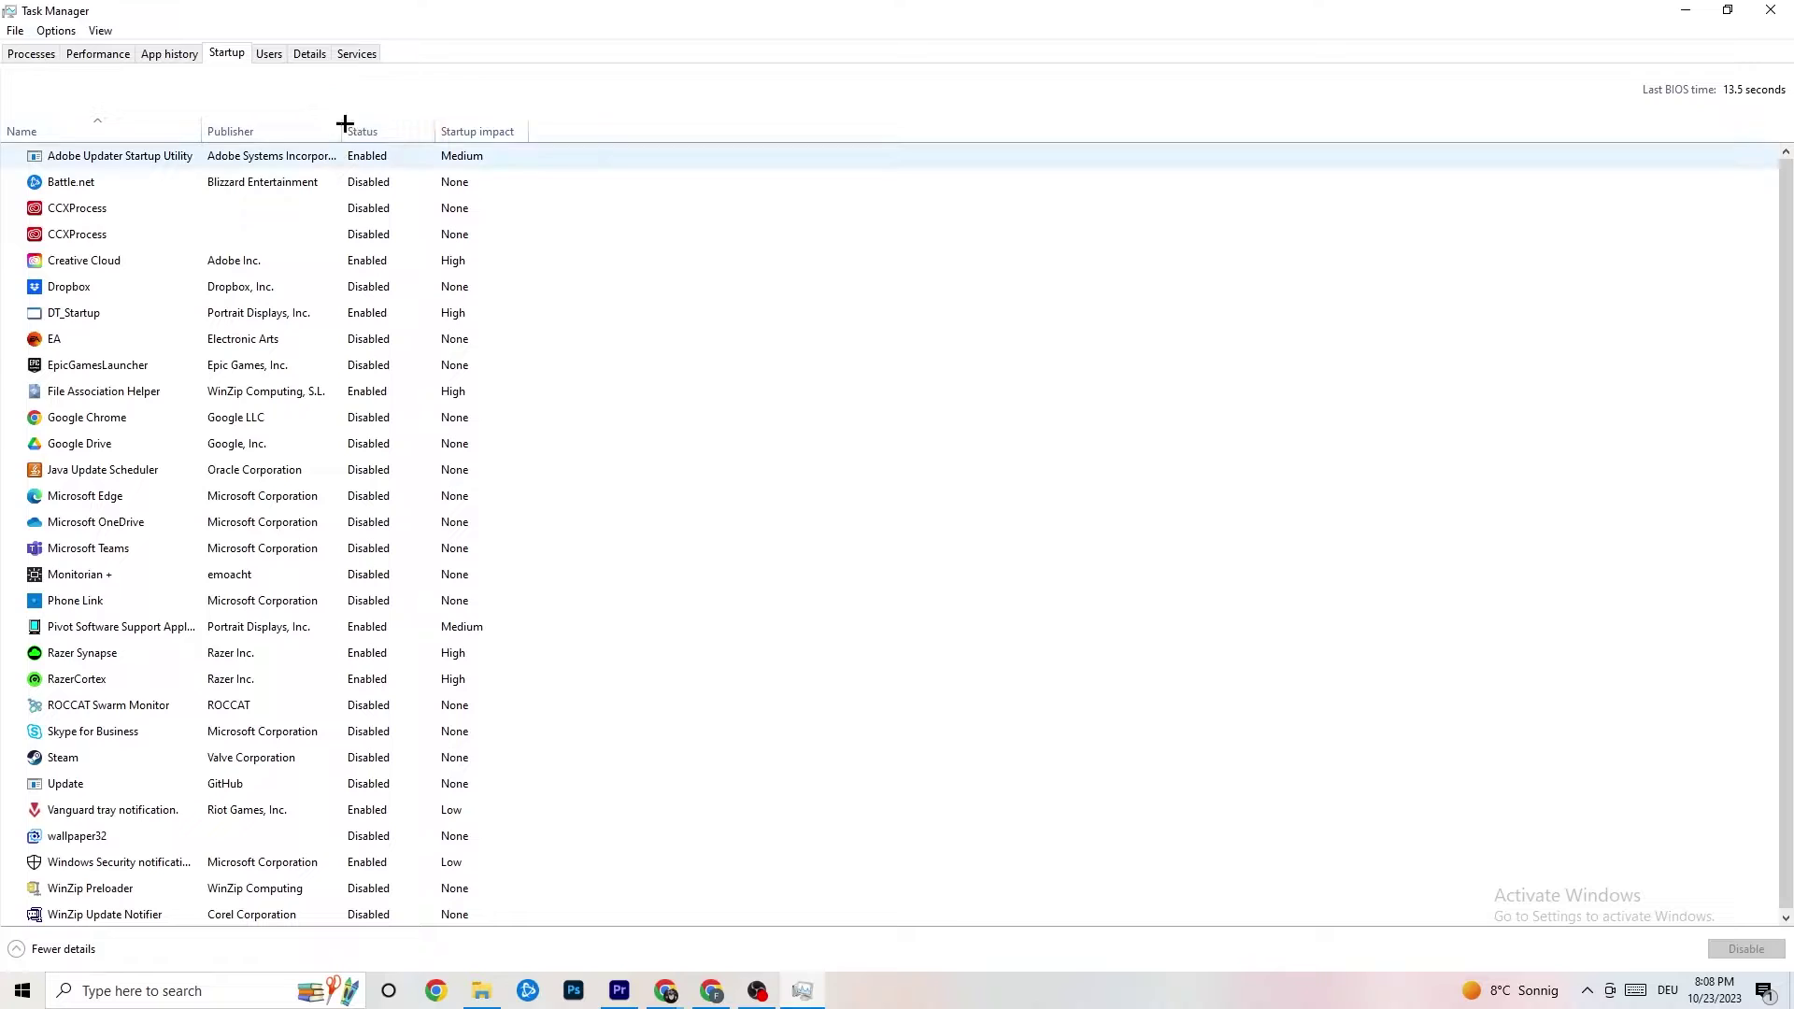
right_click(374, 164)
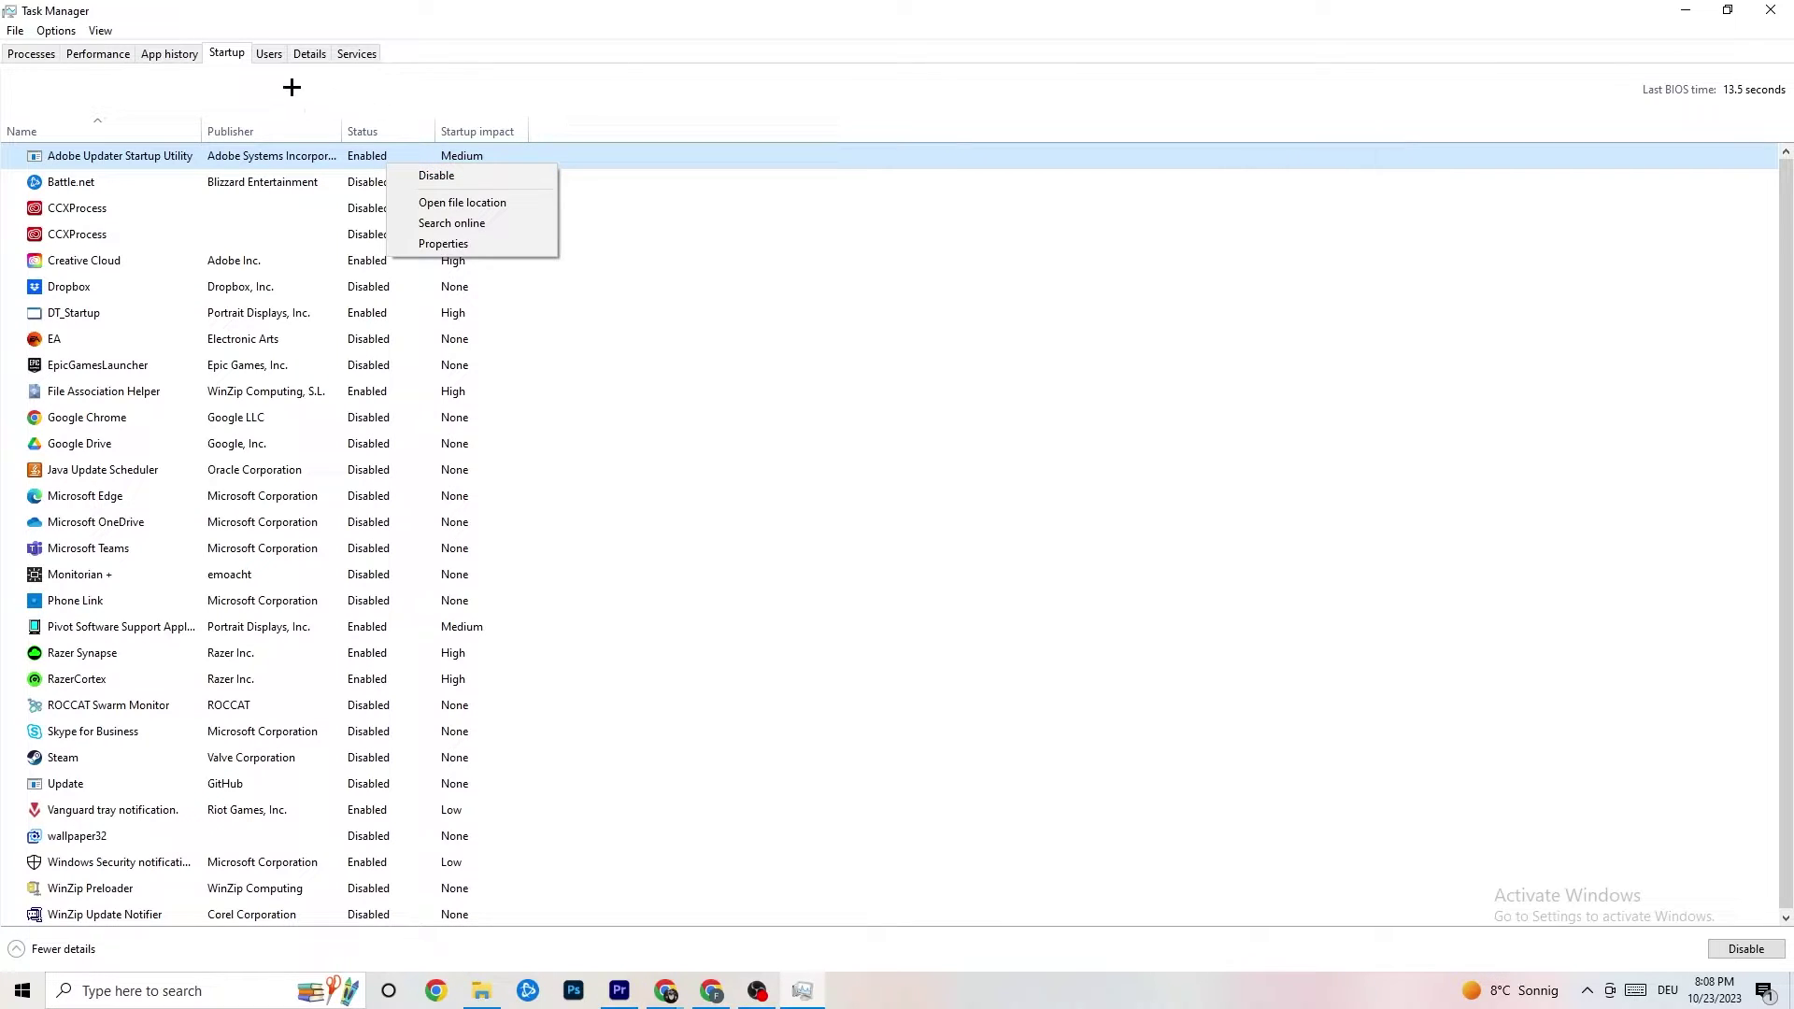
left_click(673, 4)
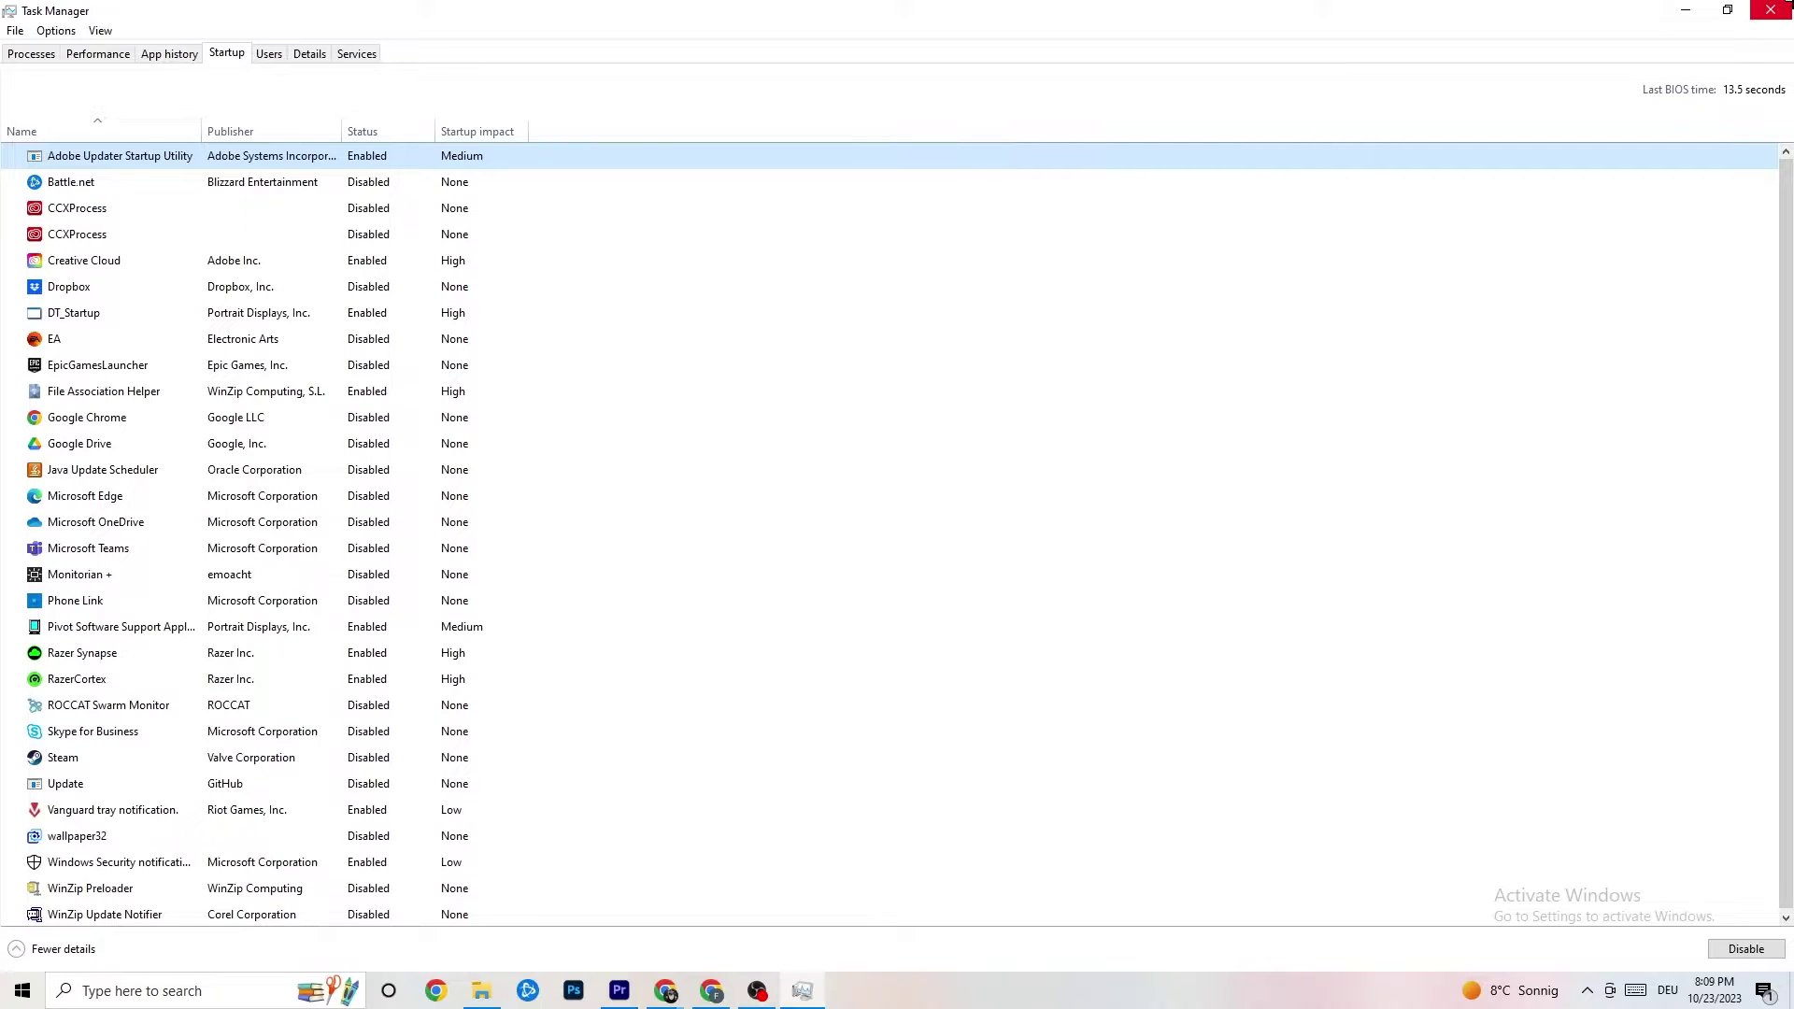
- Close Task Manager and open the System display page in Windows Settings
left_click(1770, 9)
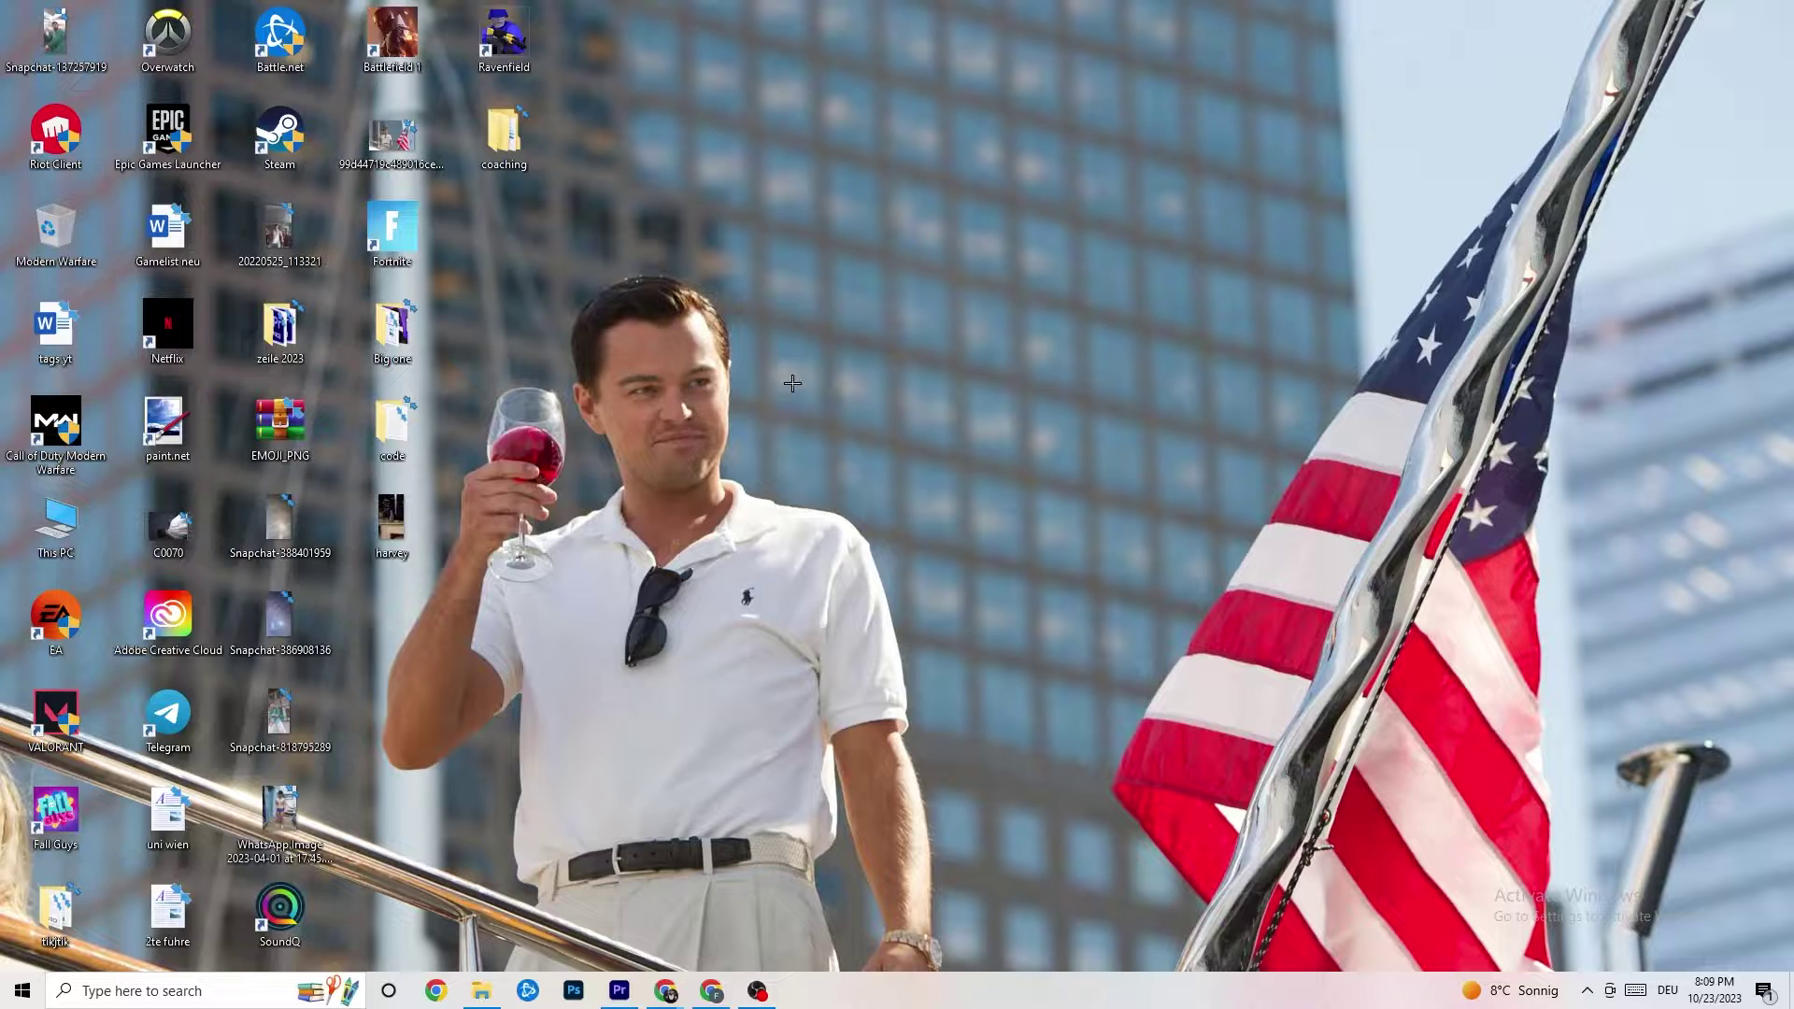
left_click(3, 1002)
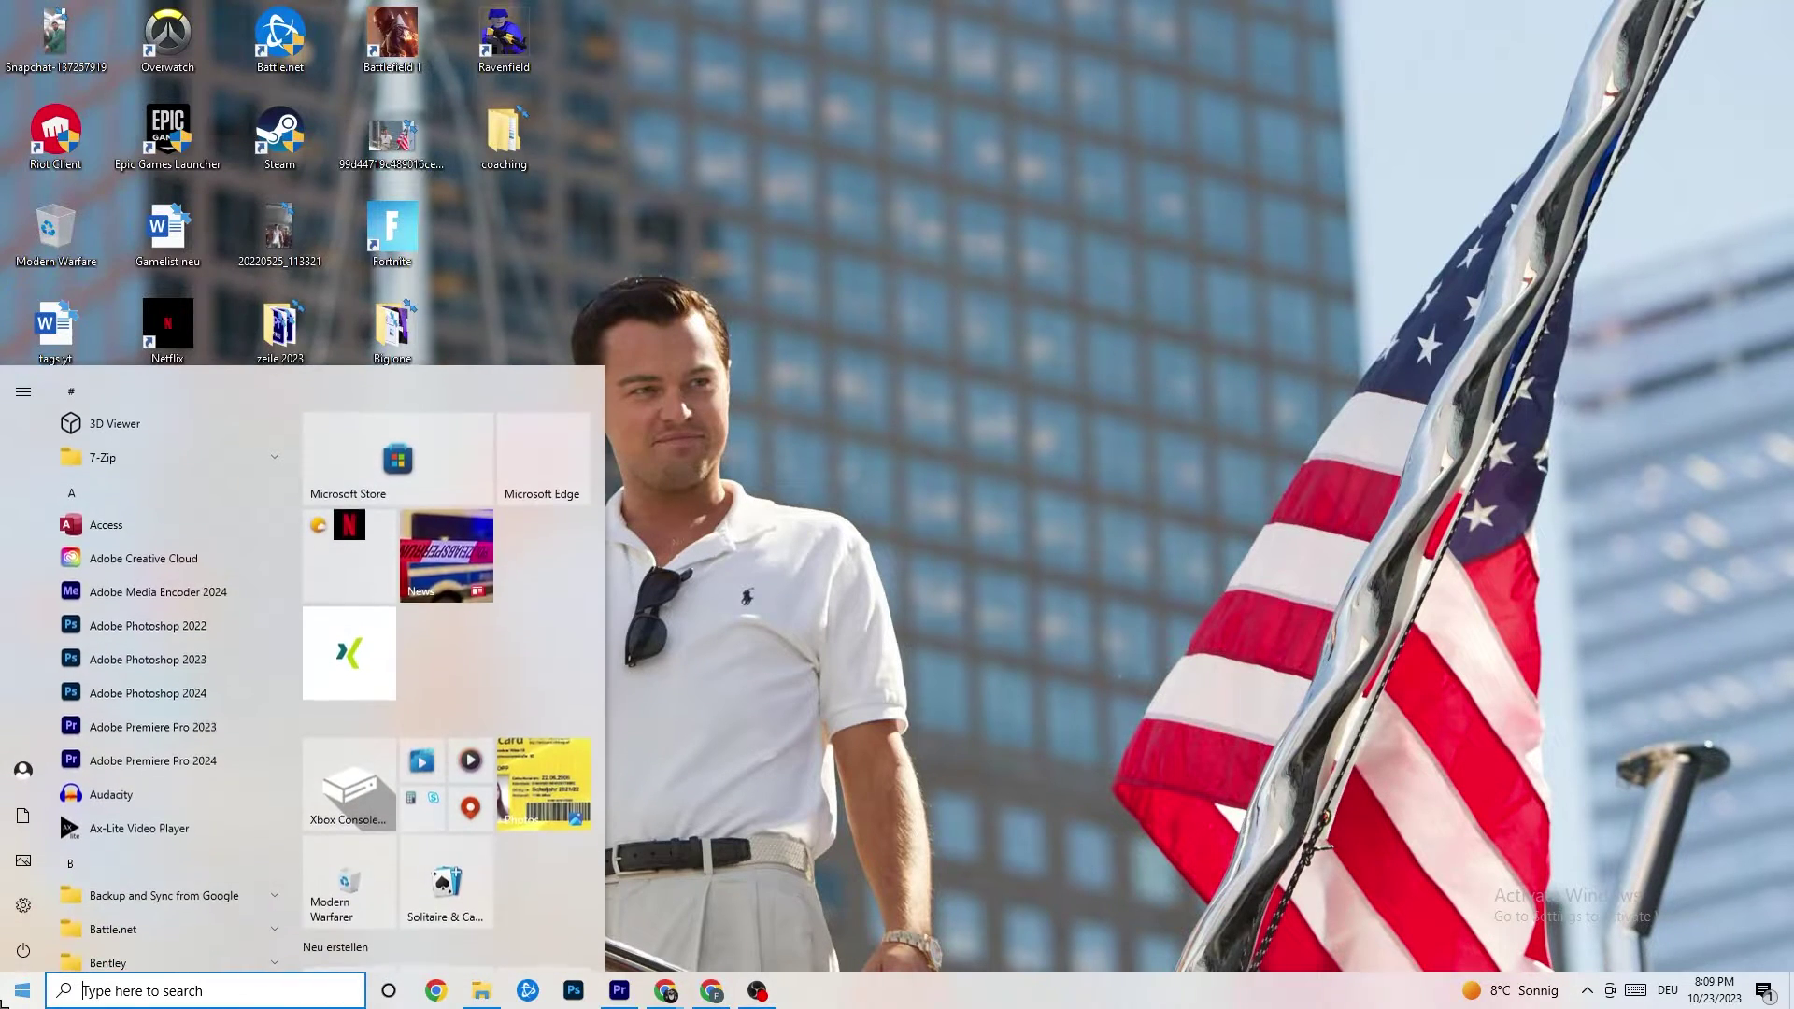
left_click(25, 909)
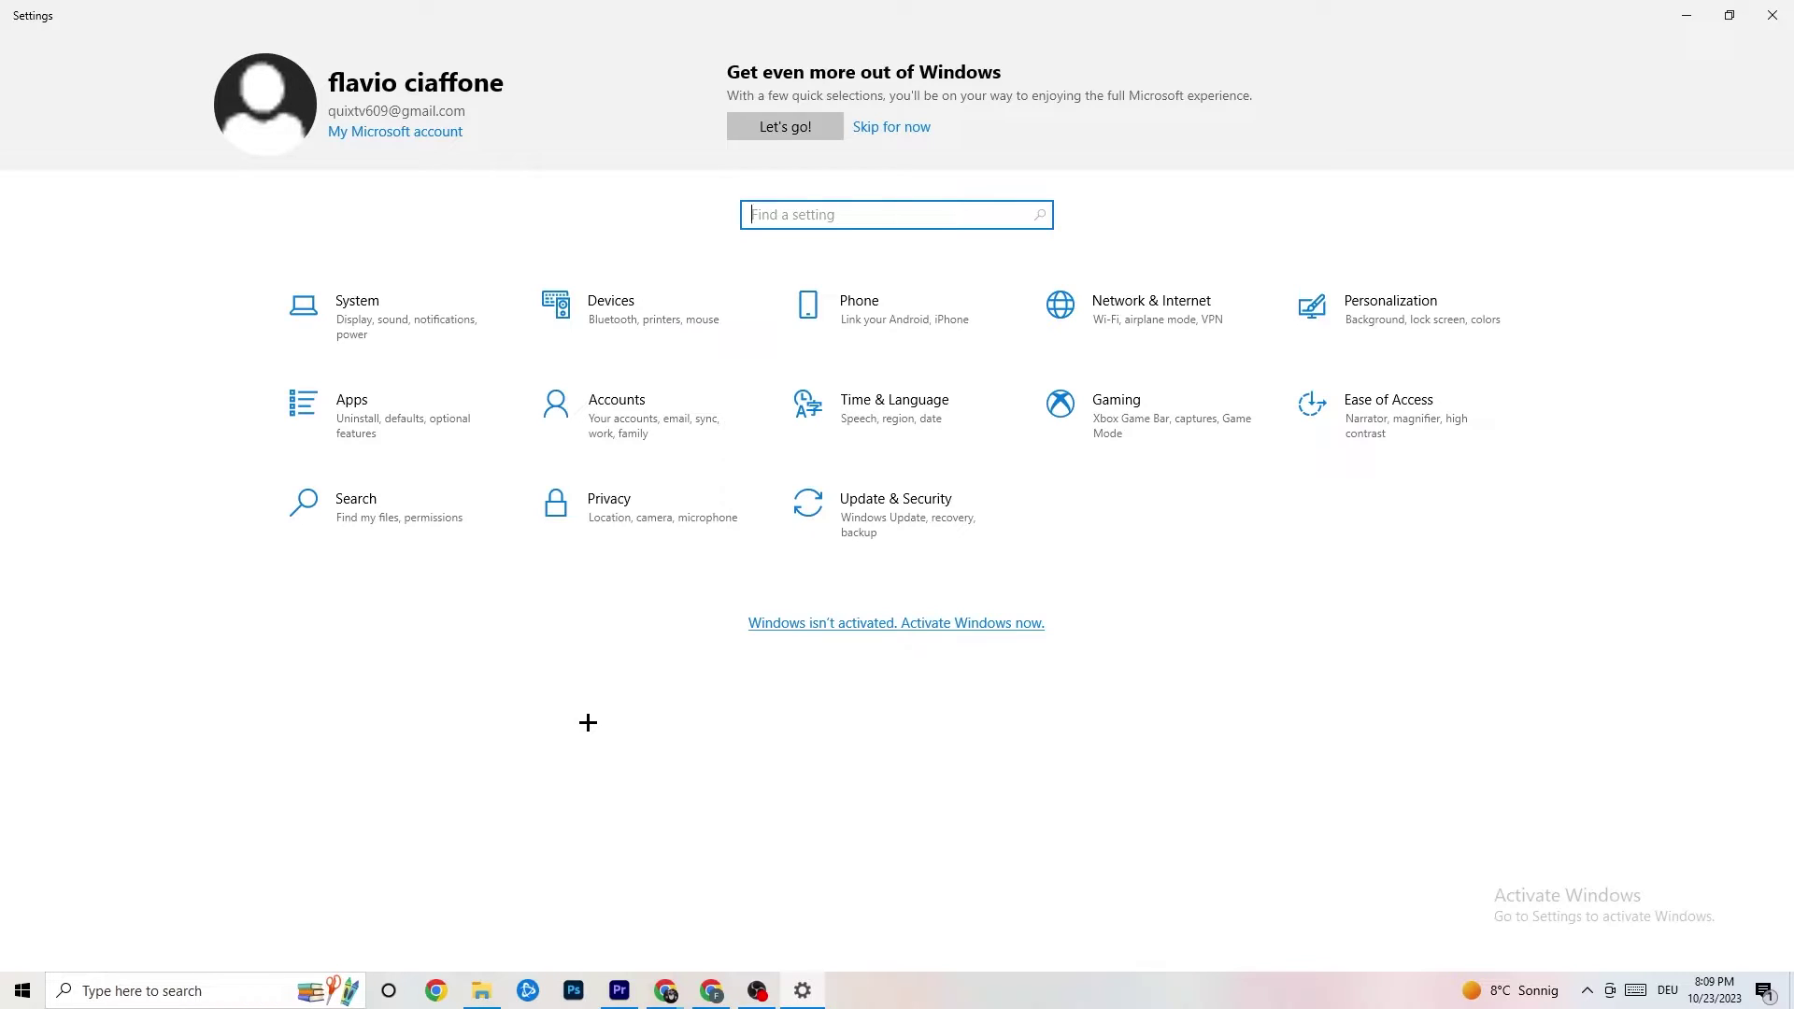
left_click(421, 313)
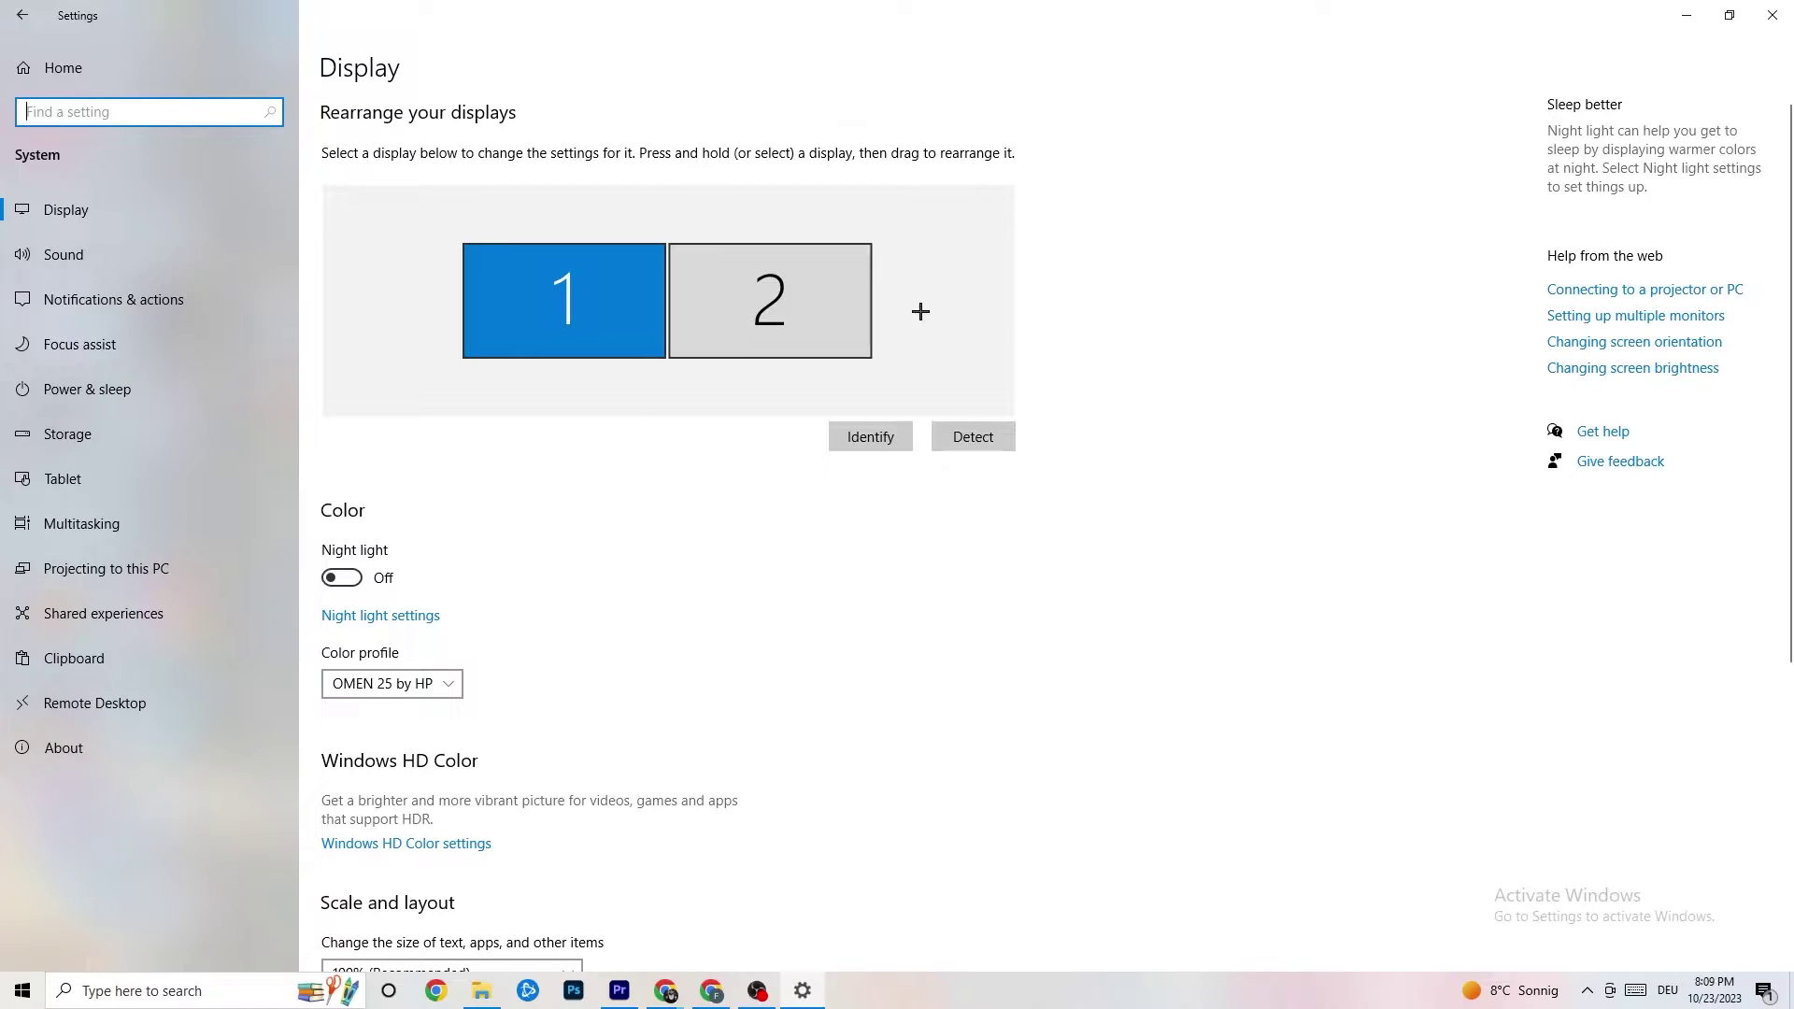
- Examine the scaling and display resolution options for display 1 without choosing different values
scroll(1006, 358, "down", 1)
scroll(1009, 365, "up", 1)
scroll(747, 393, "down", 5)
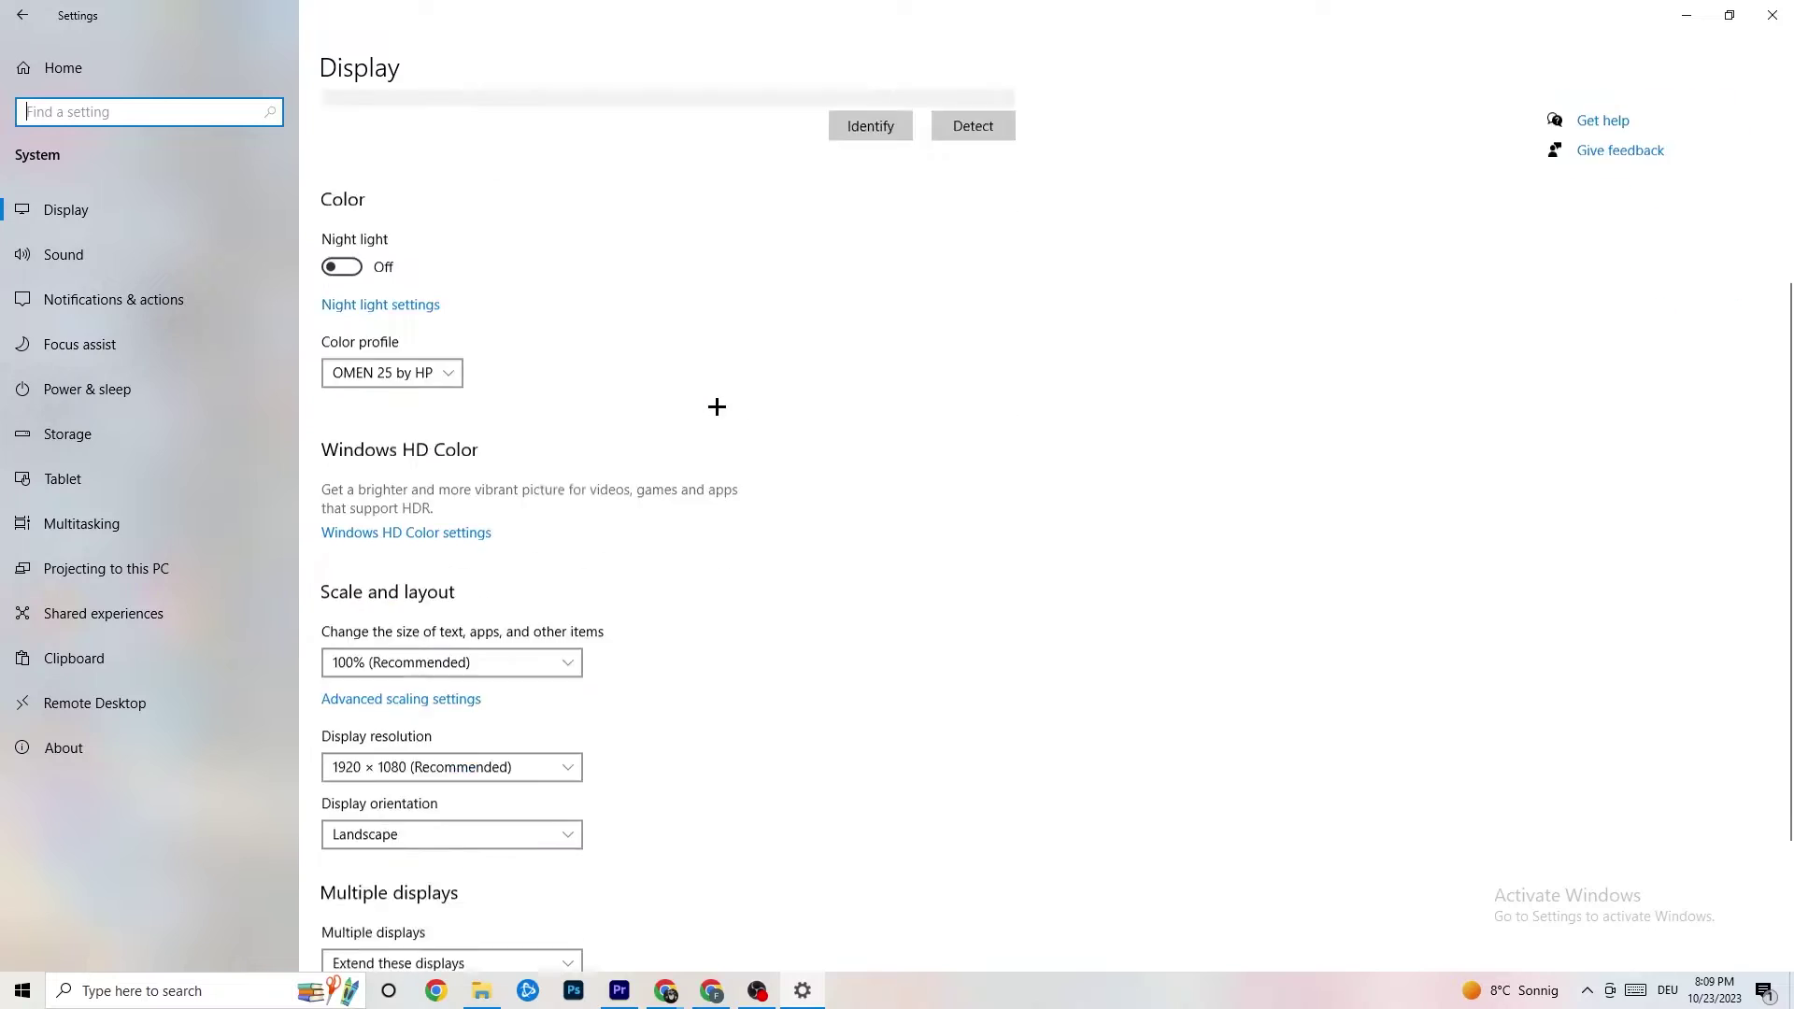
left_click(570, 540)
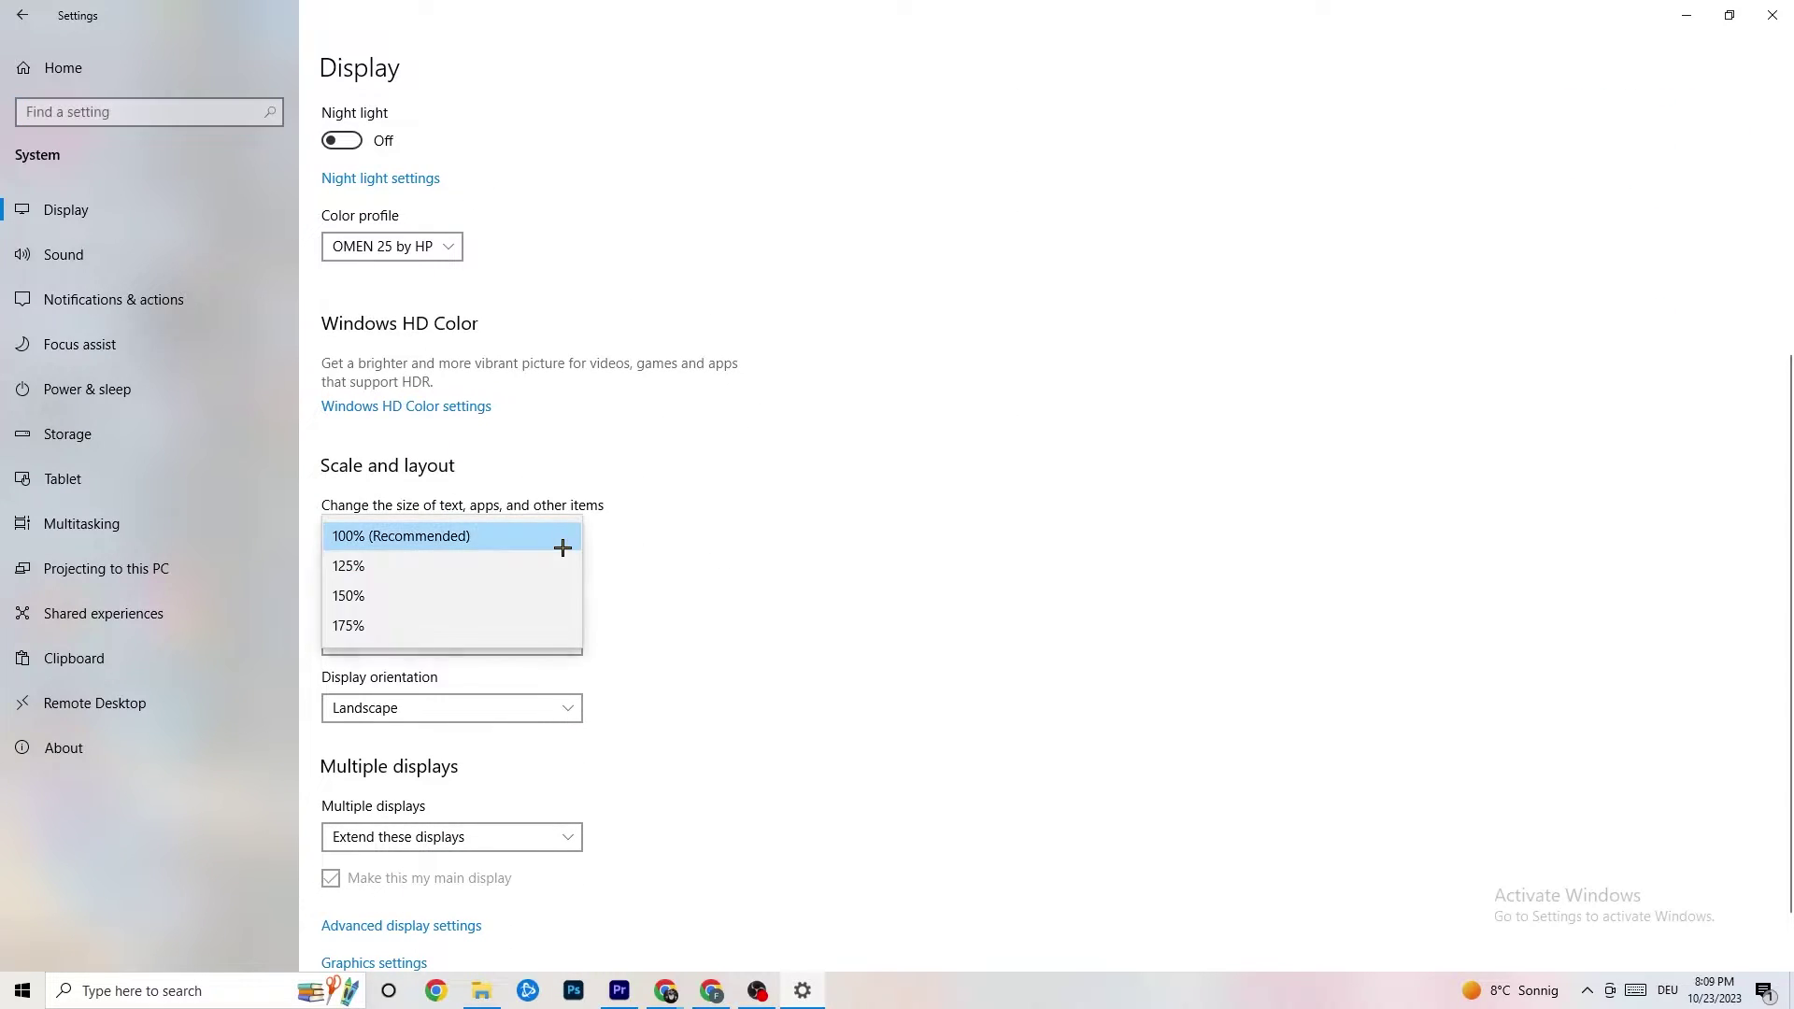
left_click(540, 482)
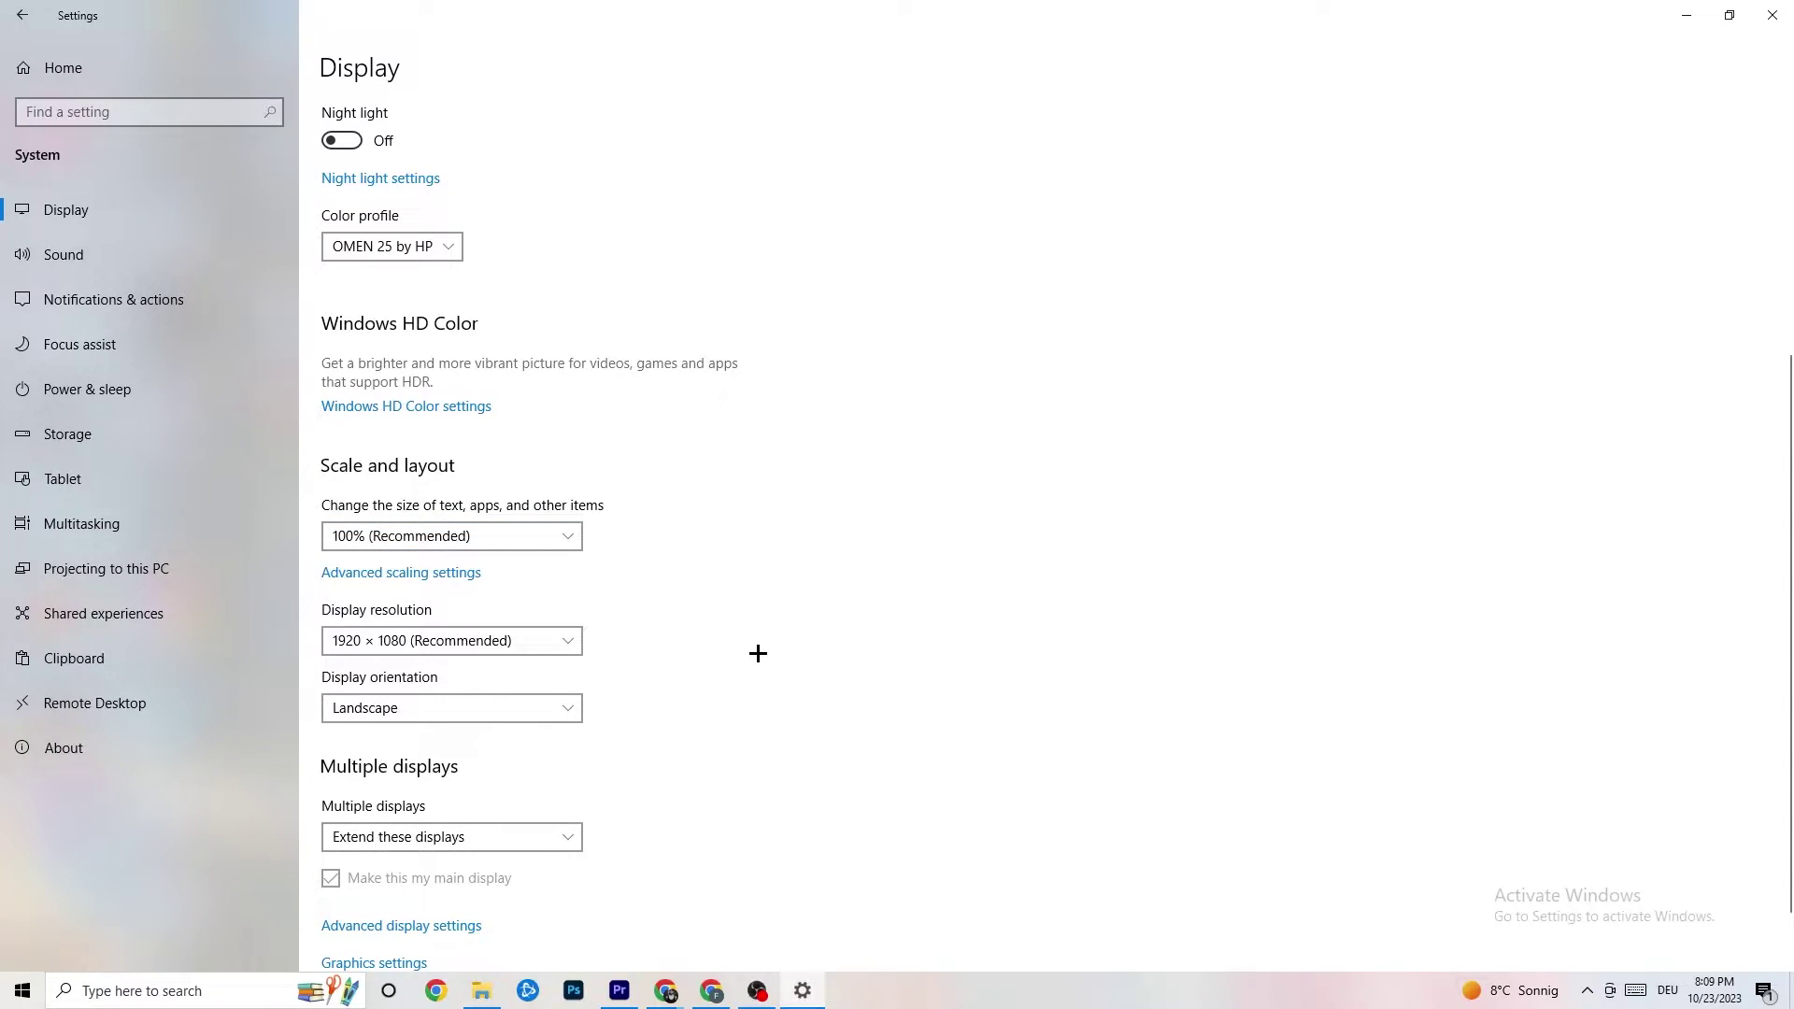
left_click(539, 645)
left_click(797, 561)
scroll(771, 523, "down", 1)
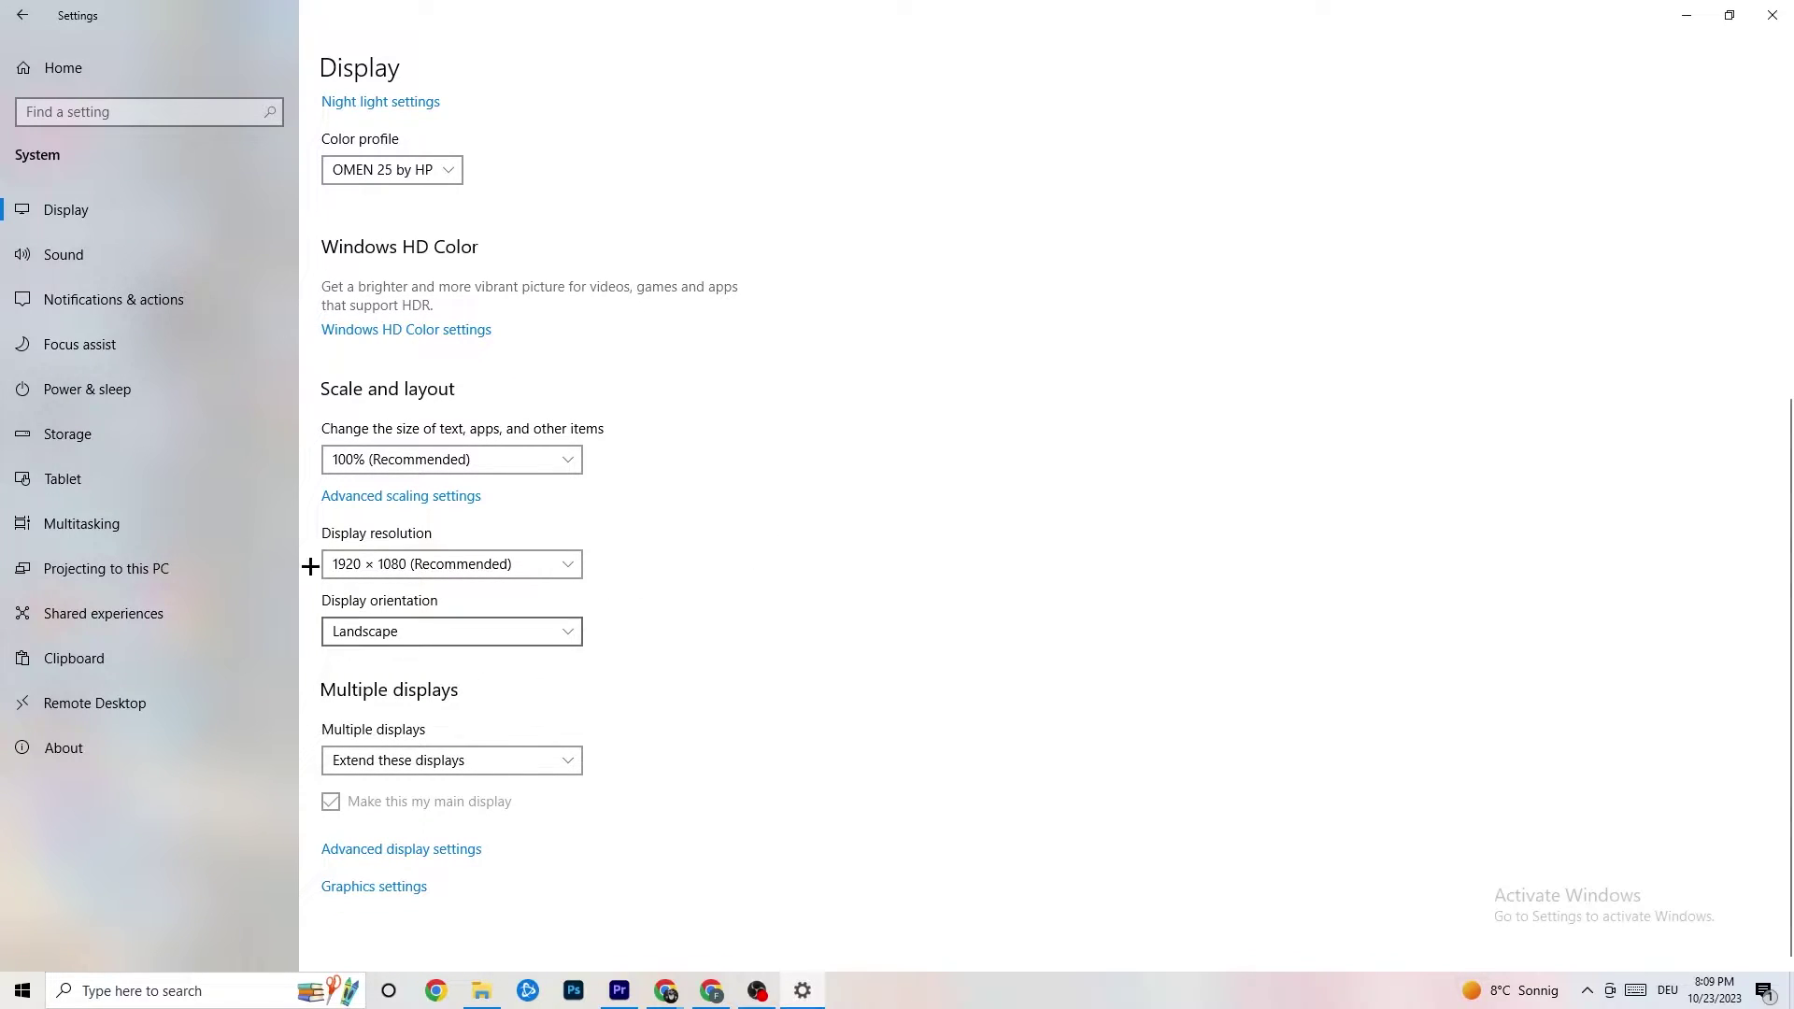
- Review the available power plans in the additional power settings and close Power Options without switching plans
left_click(176, 389)
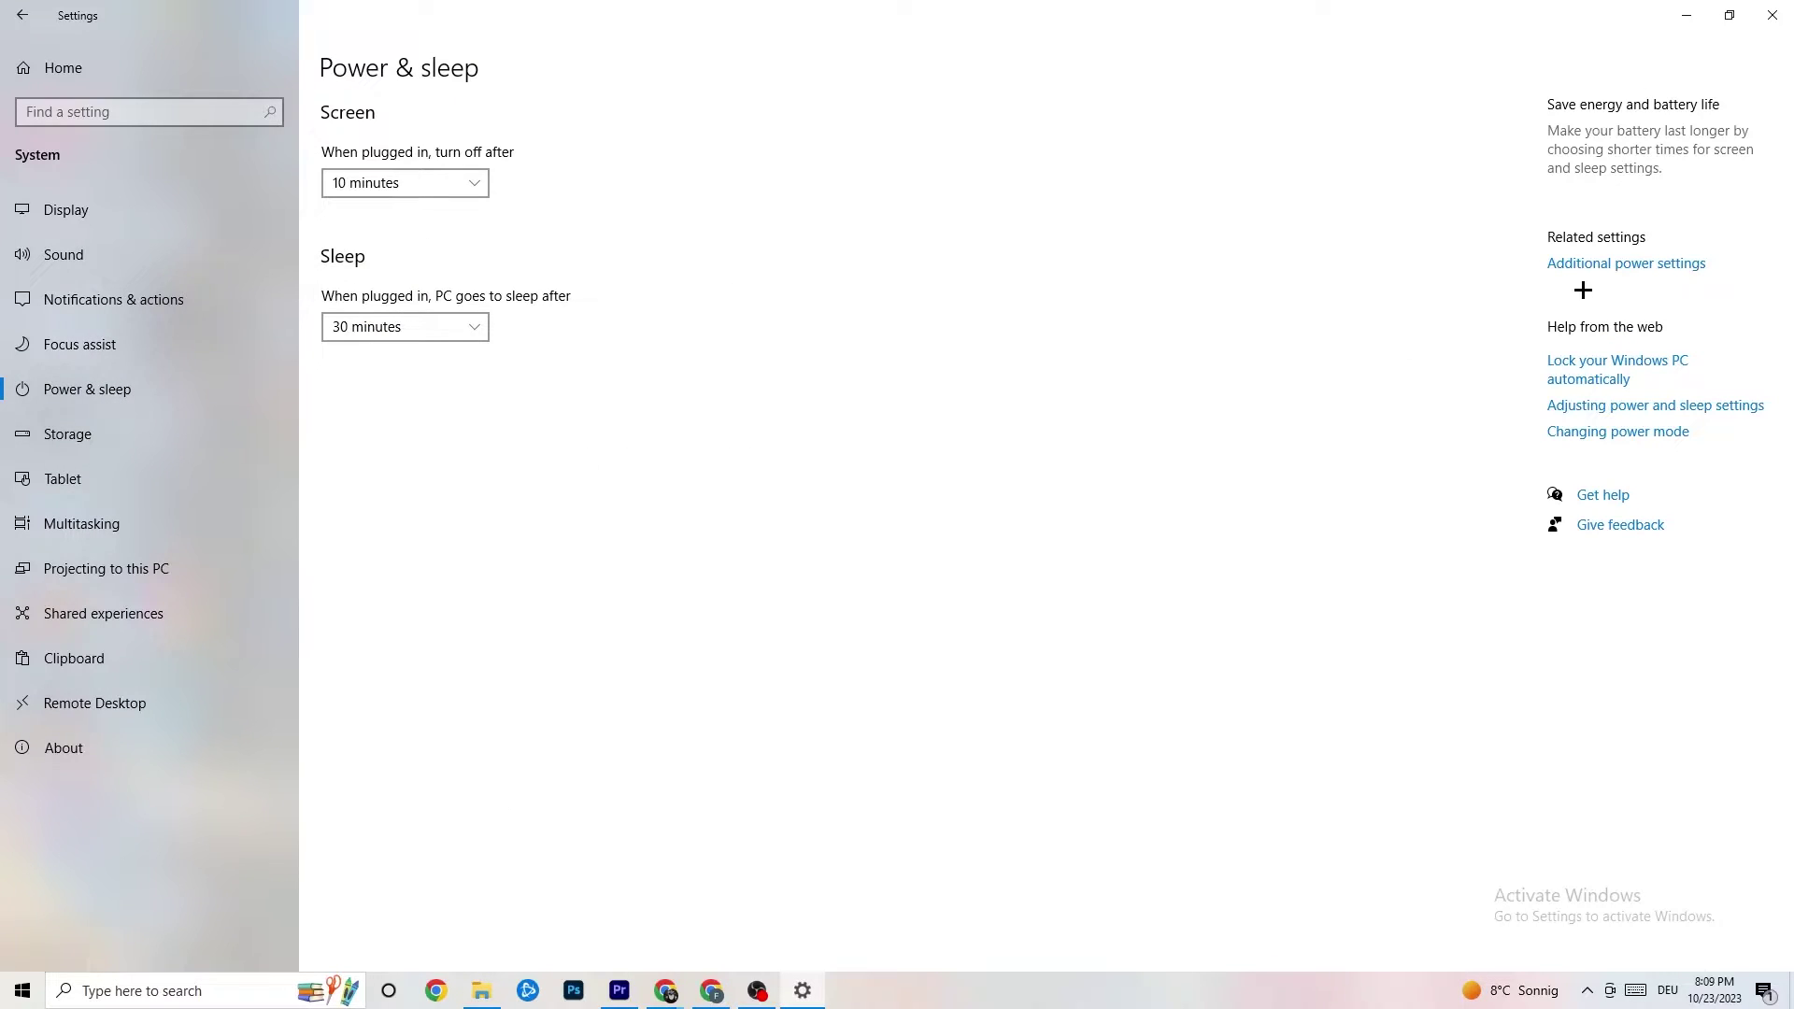
left_click(1615, 265)
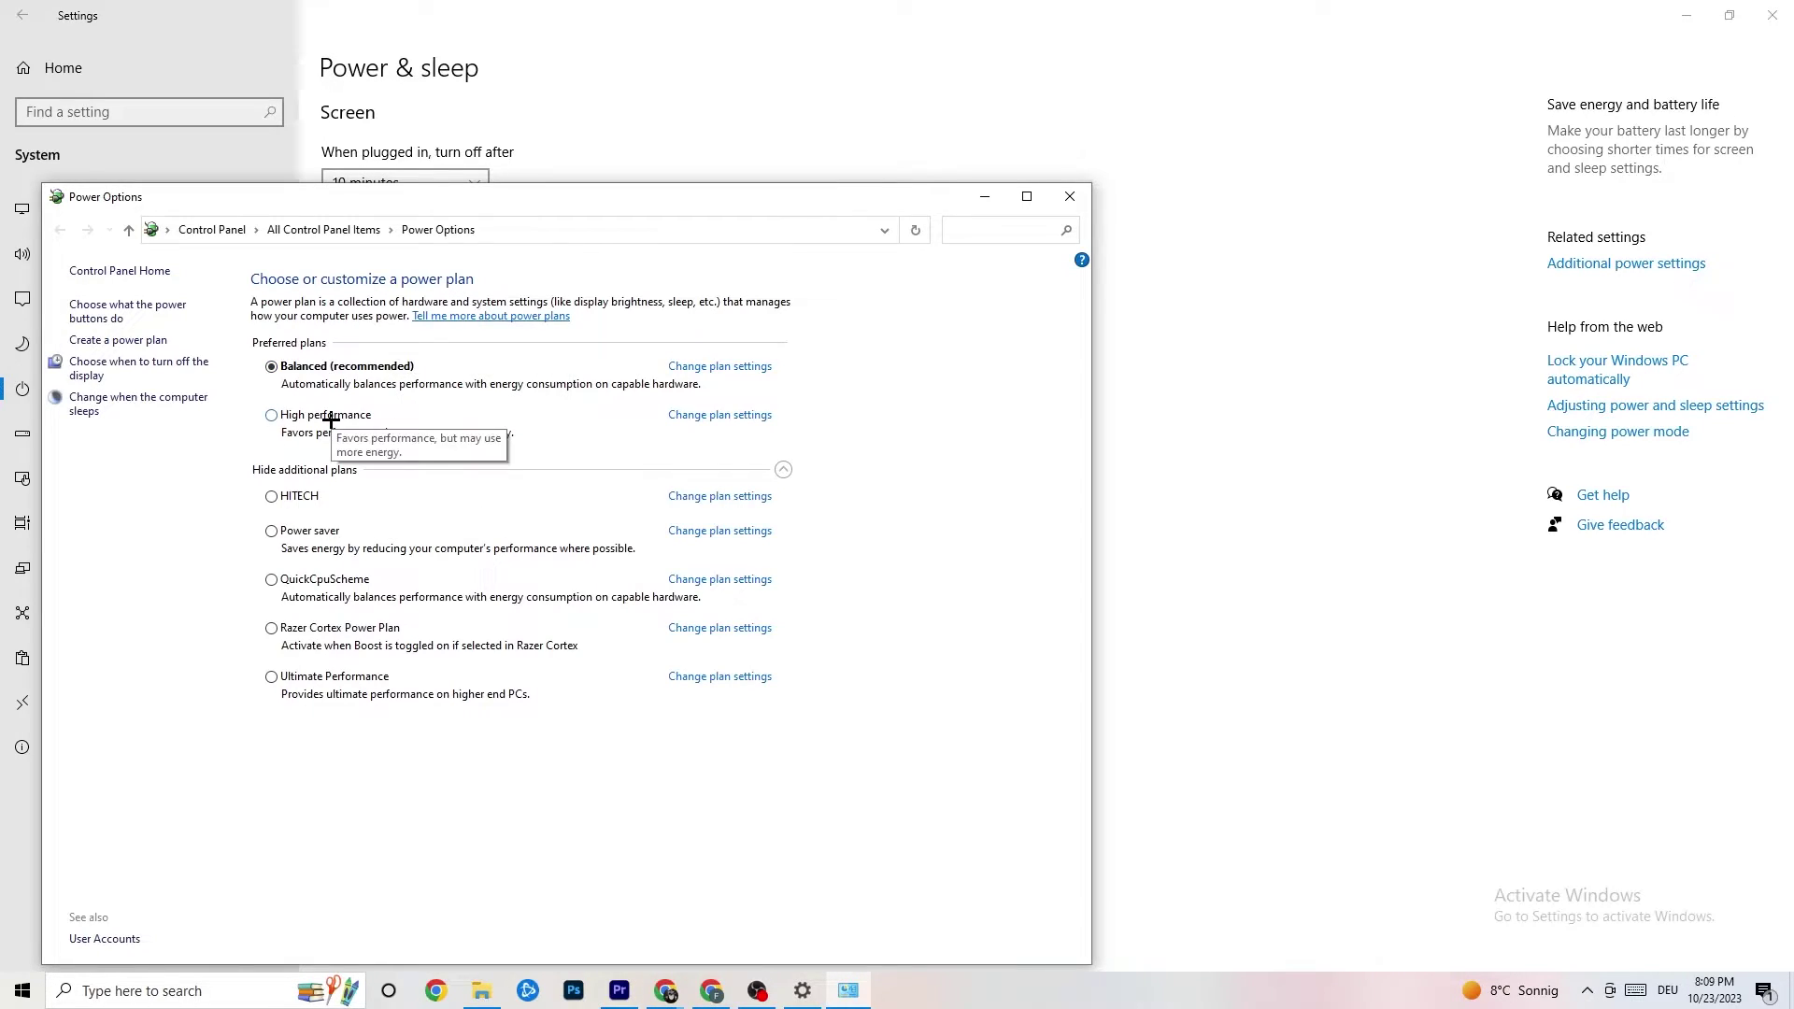
left_click(1070, 198)
- Examine the Storage Sense configuration and its run frequency options without altering them, and return to the Storage page
left_click(116, 449)
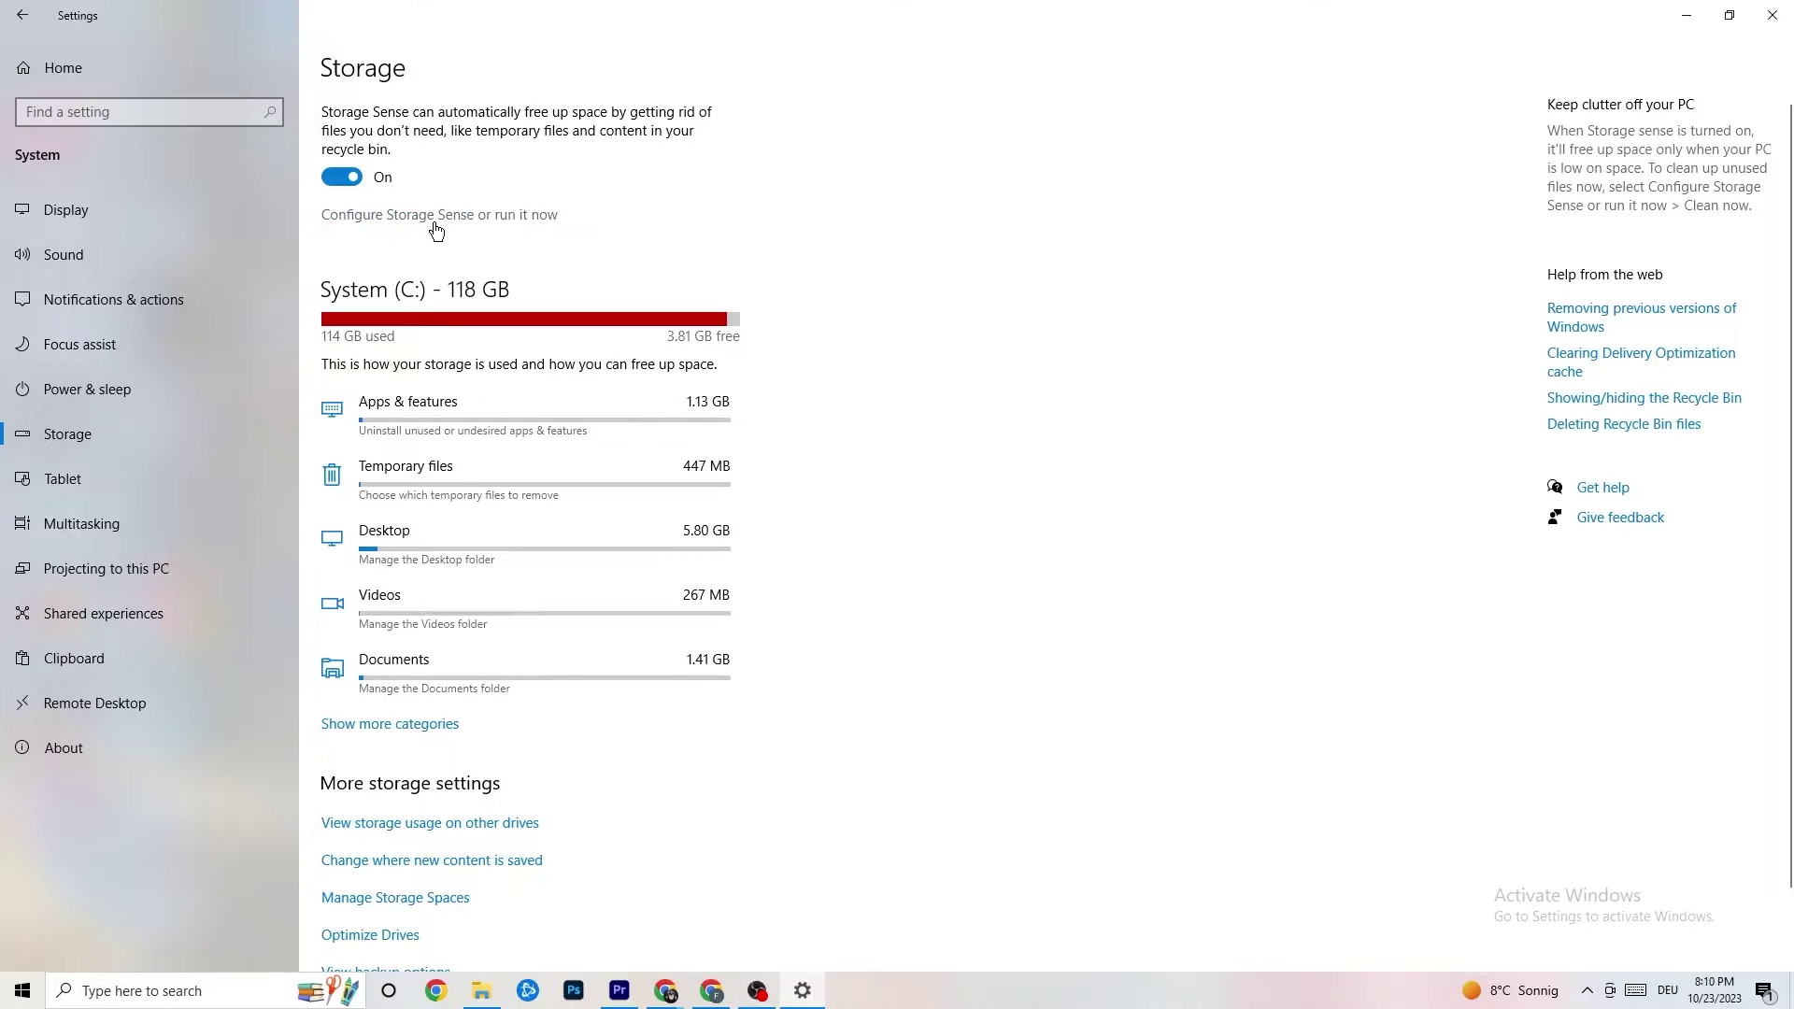
left_click(505, 216)
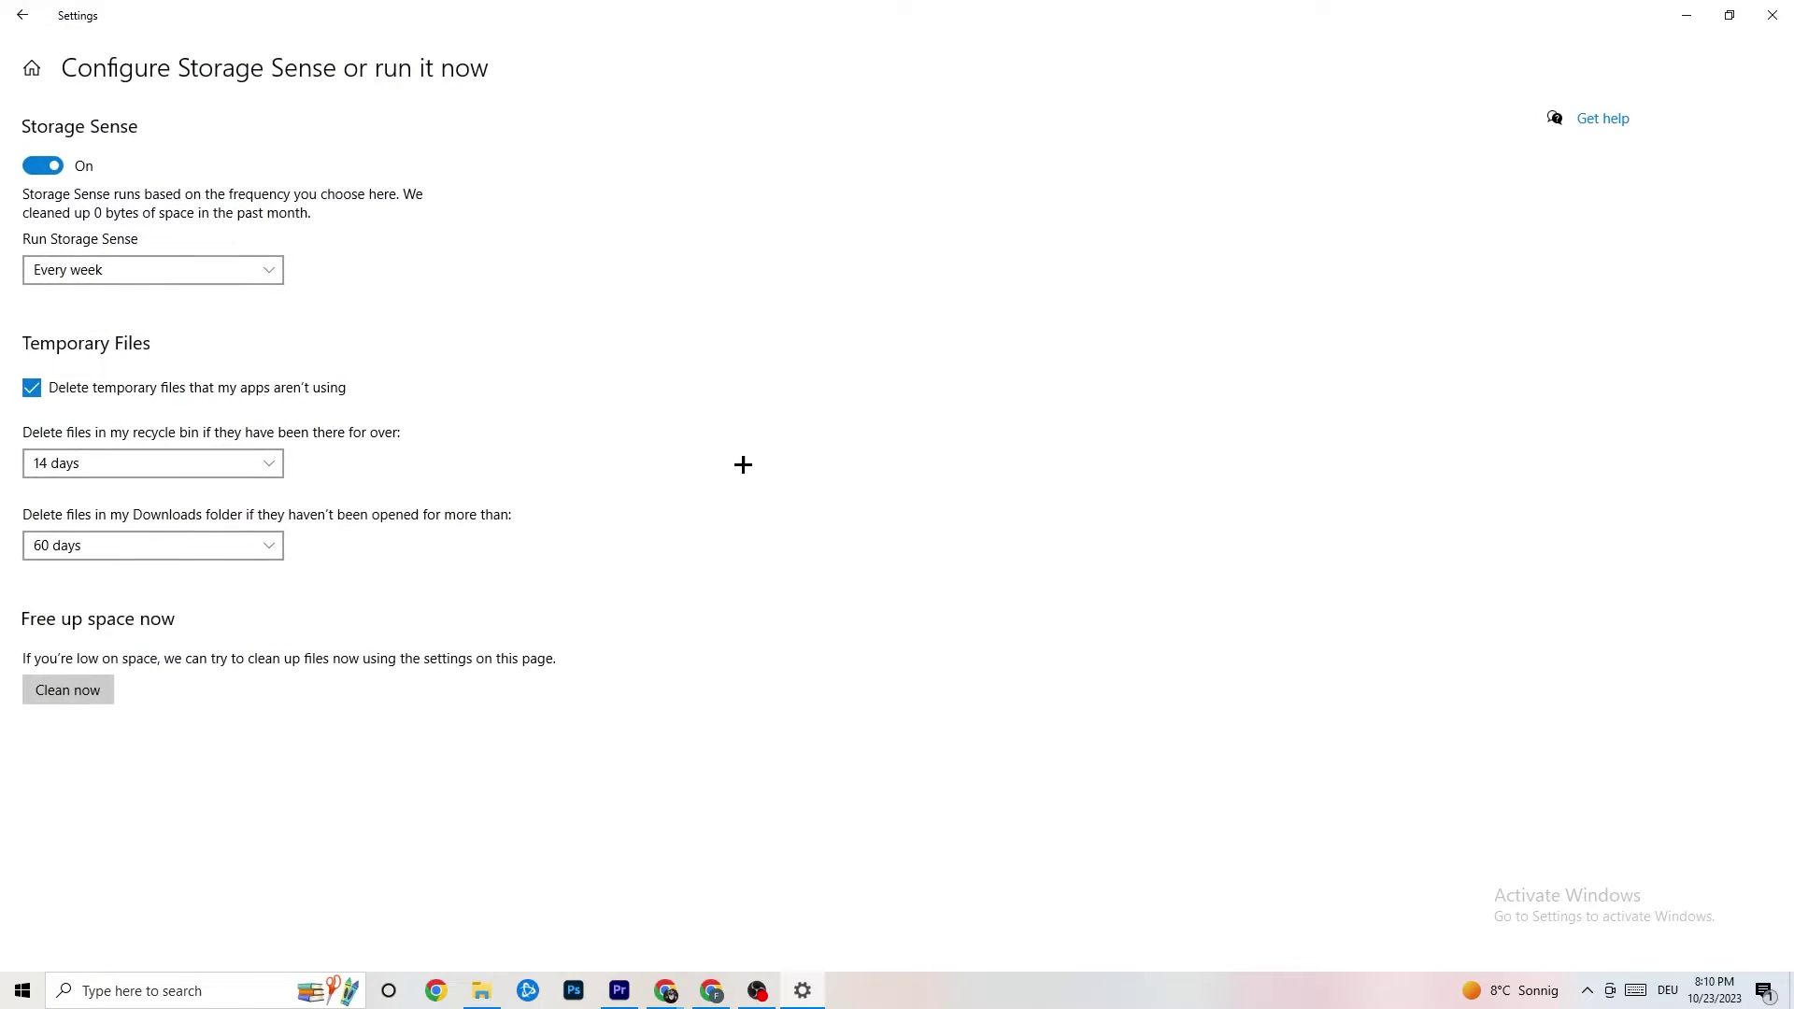
left_click(266, 275)
left_click(542, 266)
left_click(28, 19)
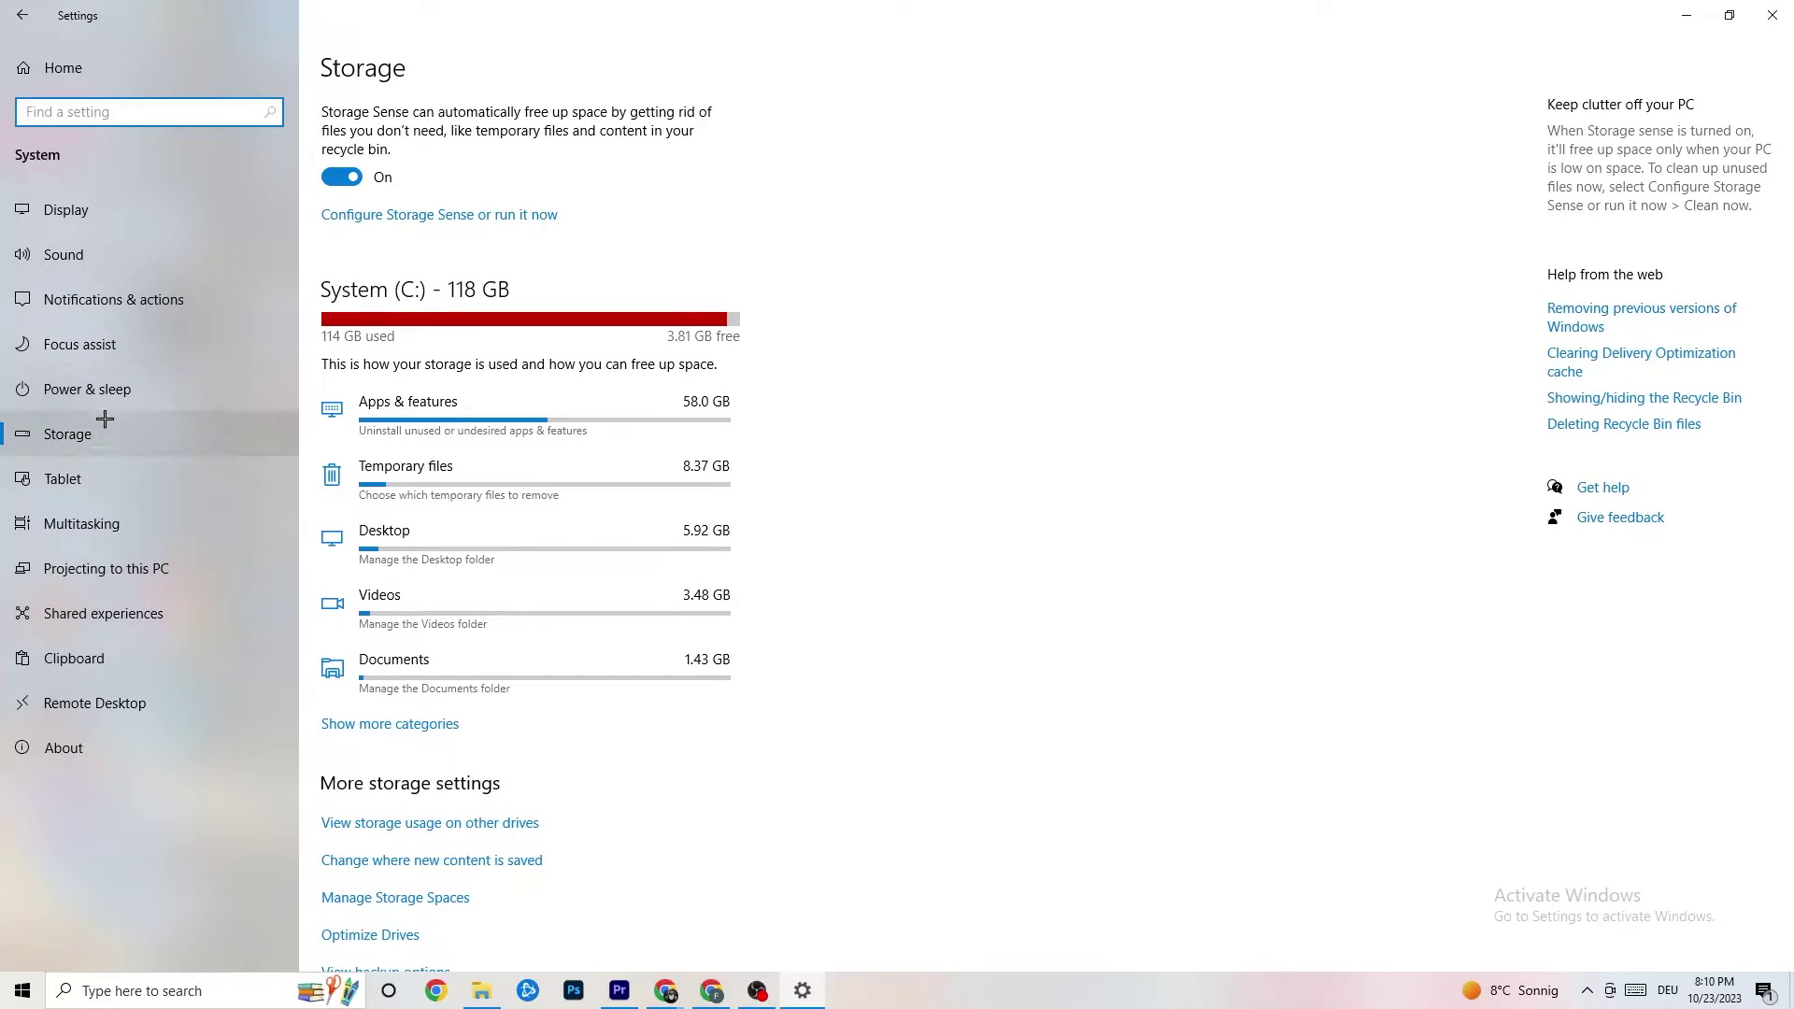
- Examine the Xbox Game Bar, Captures and Game Mode pages of the Gaming settings
left_click(21, 16)
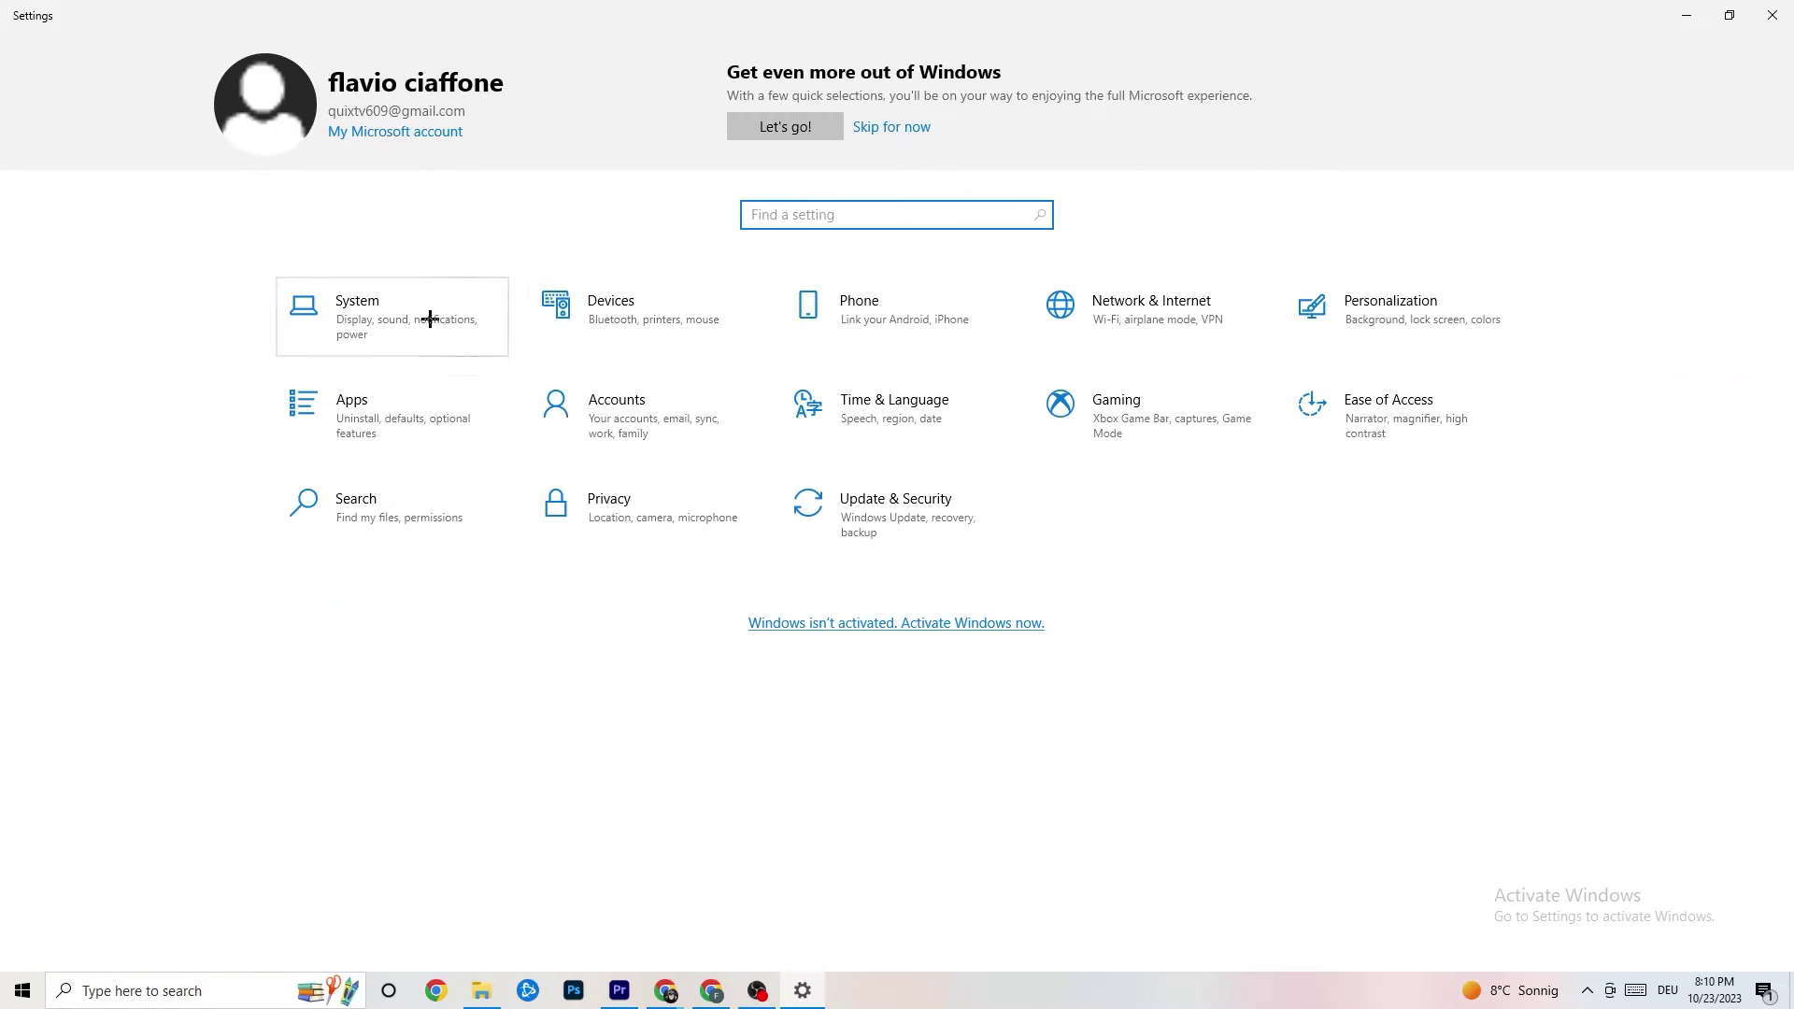
left_click(1168, 436)
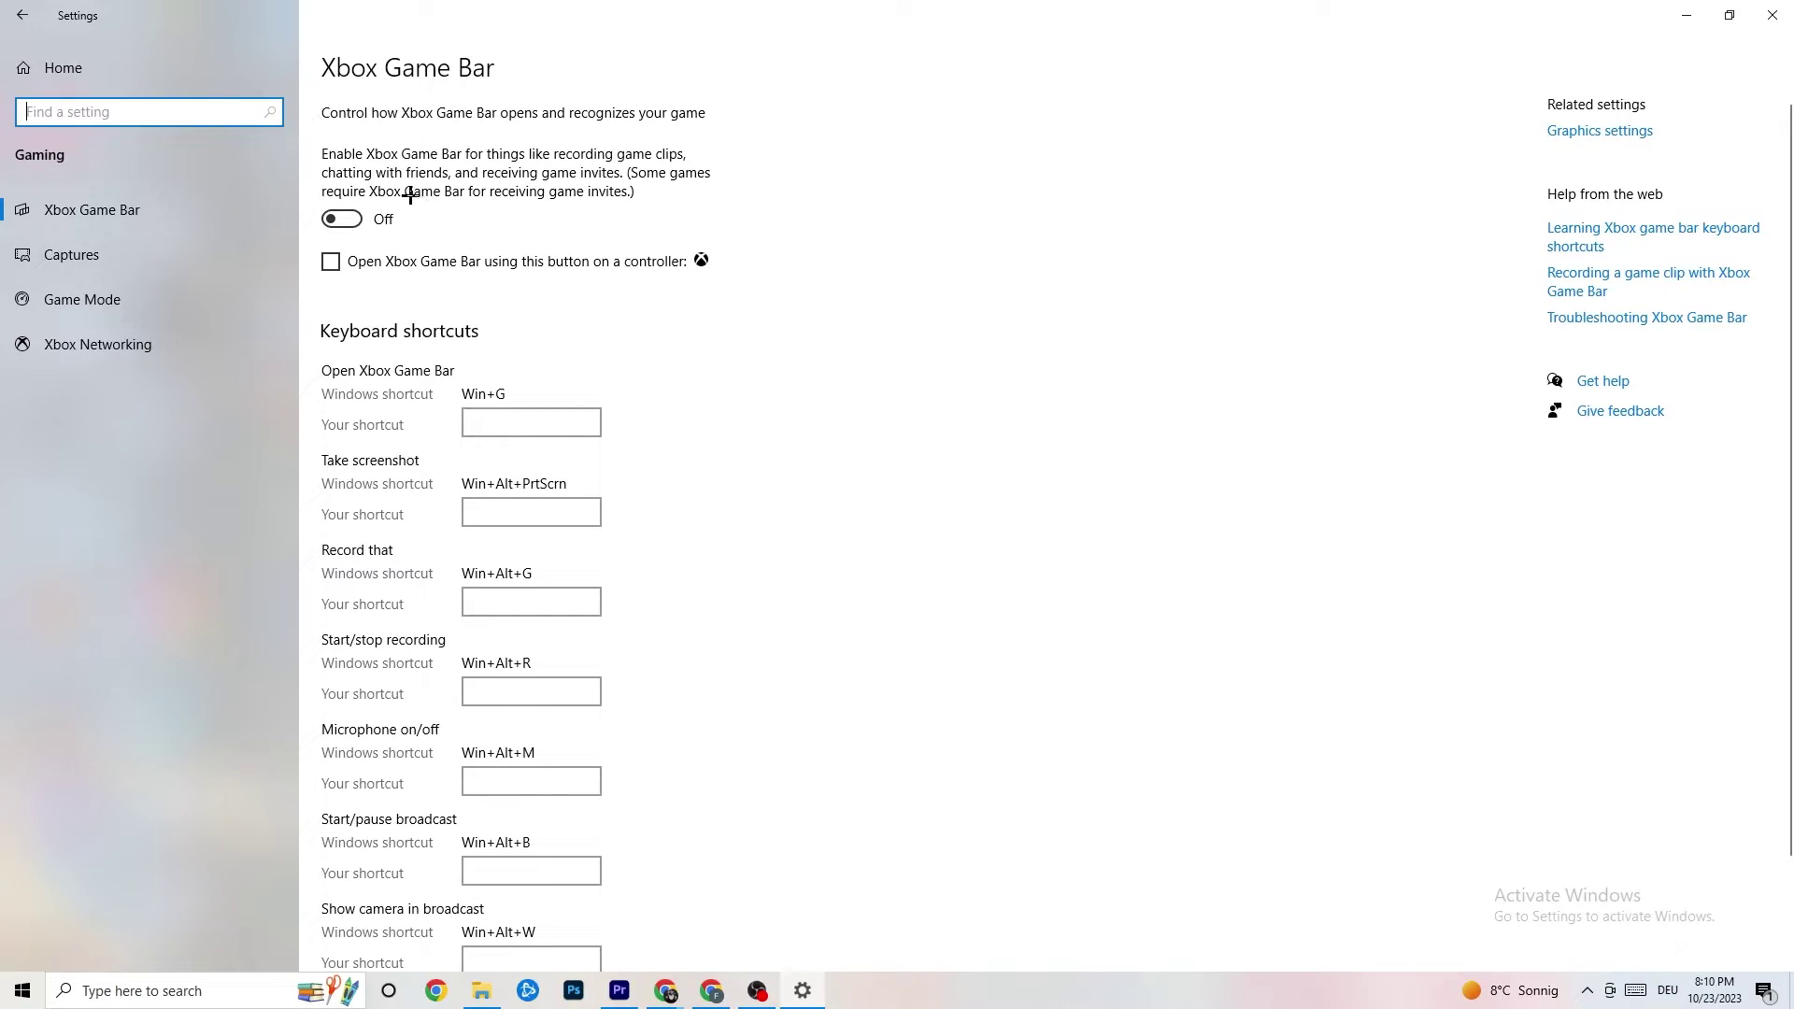
left_click(168, 254)
scroll(621, 392, "down", 3)
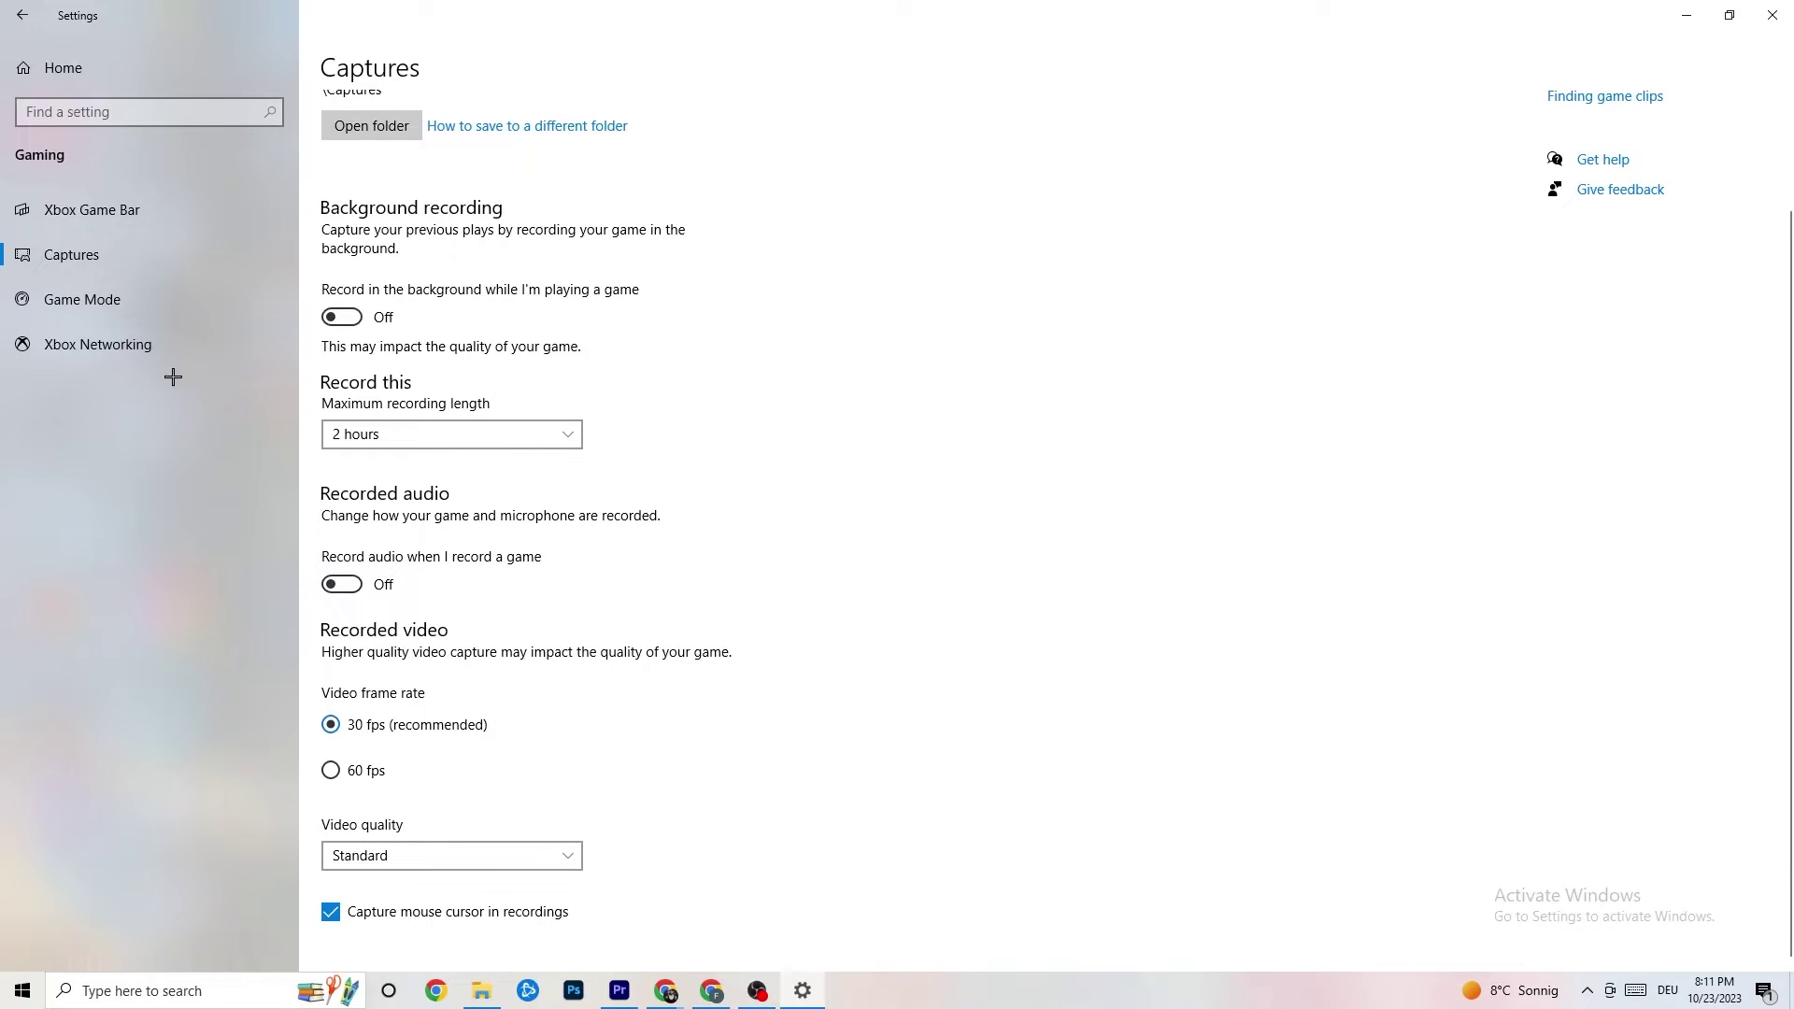
left_click(120, 295)
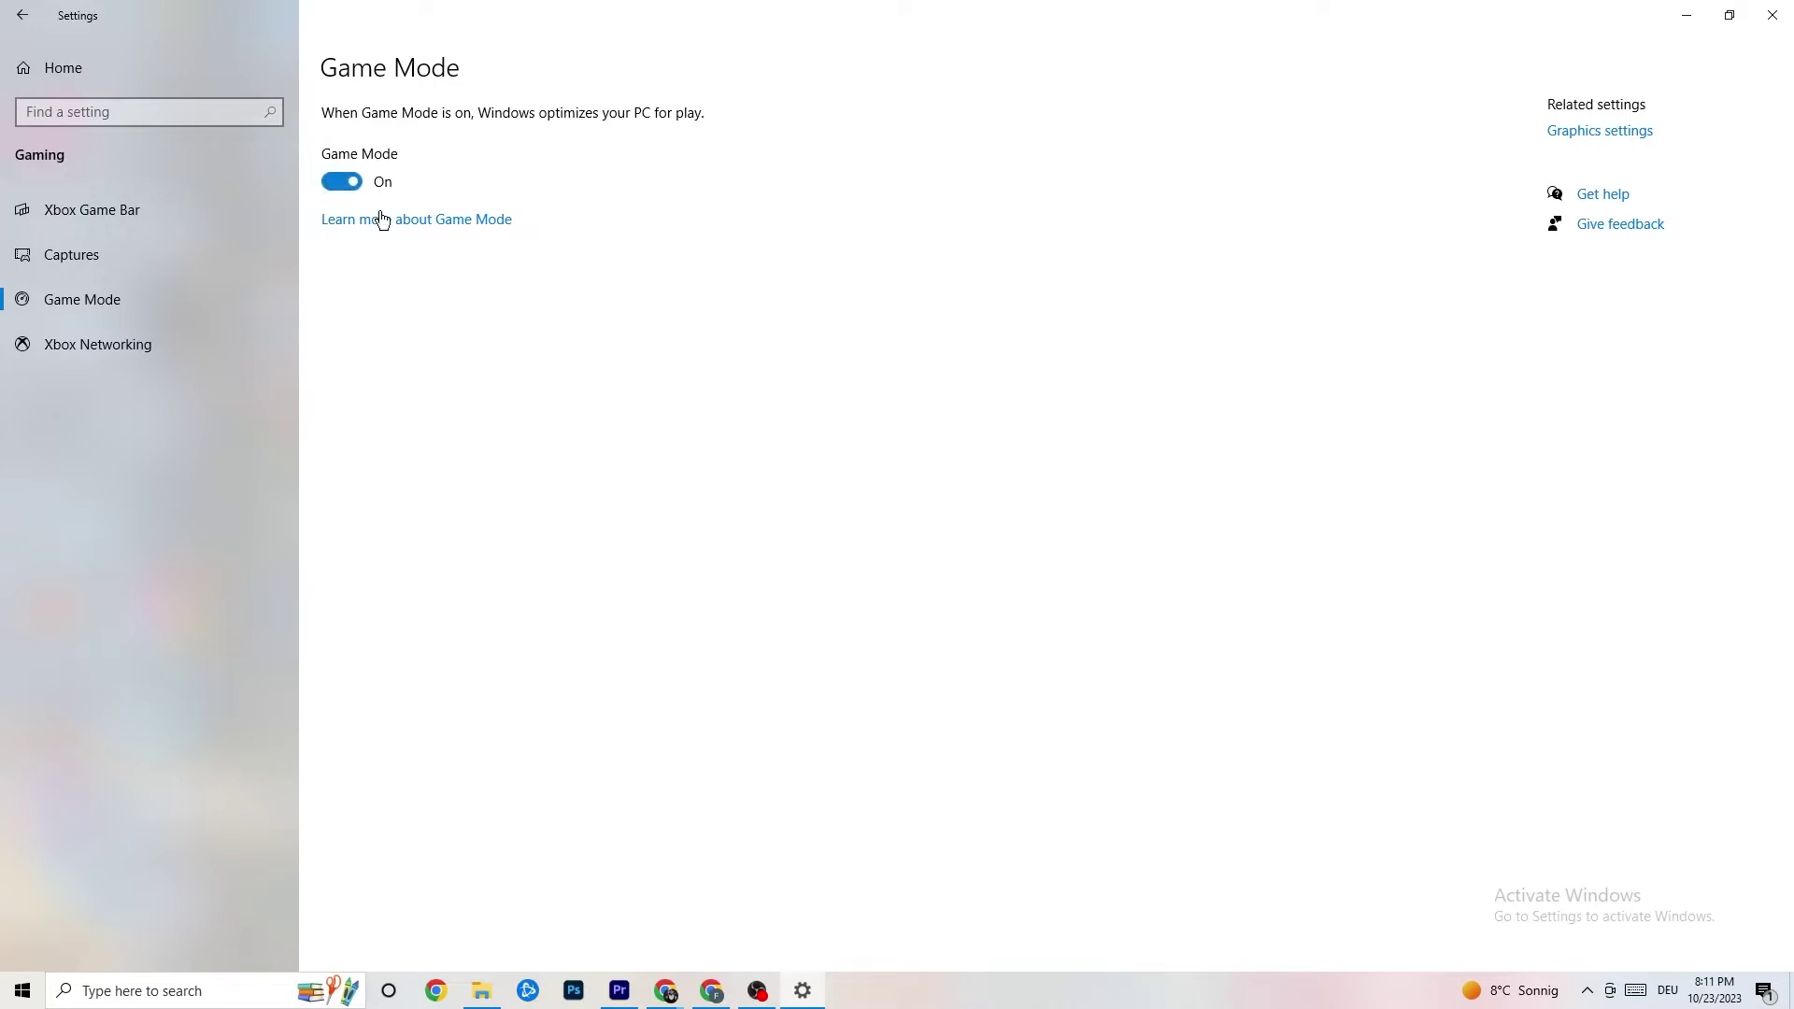
- Check the Windows Update and Troubleshoot pages under Update & Security, and close Settings
left_click(23, 15)
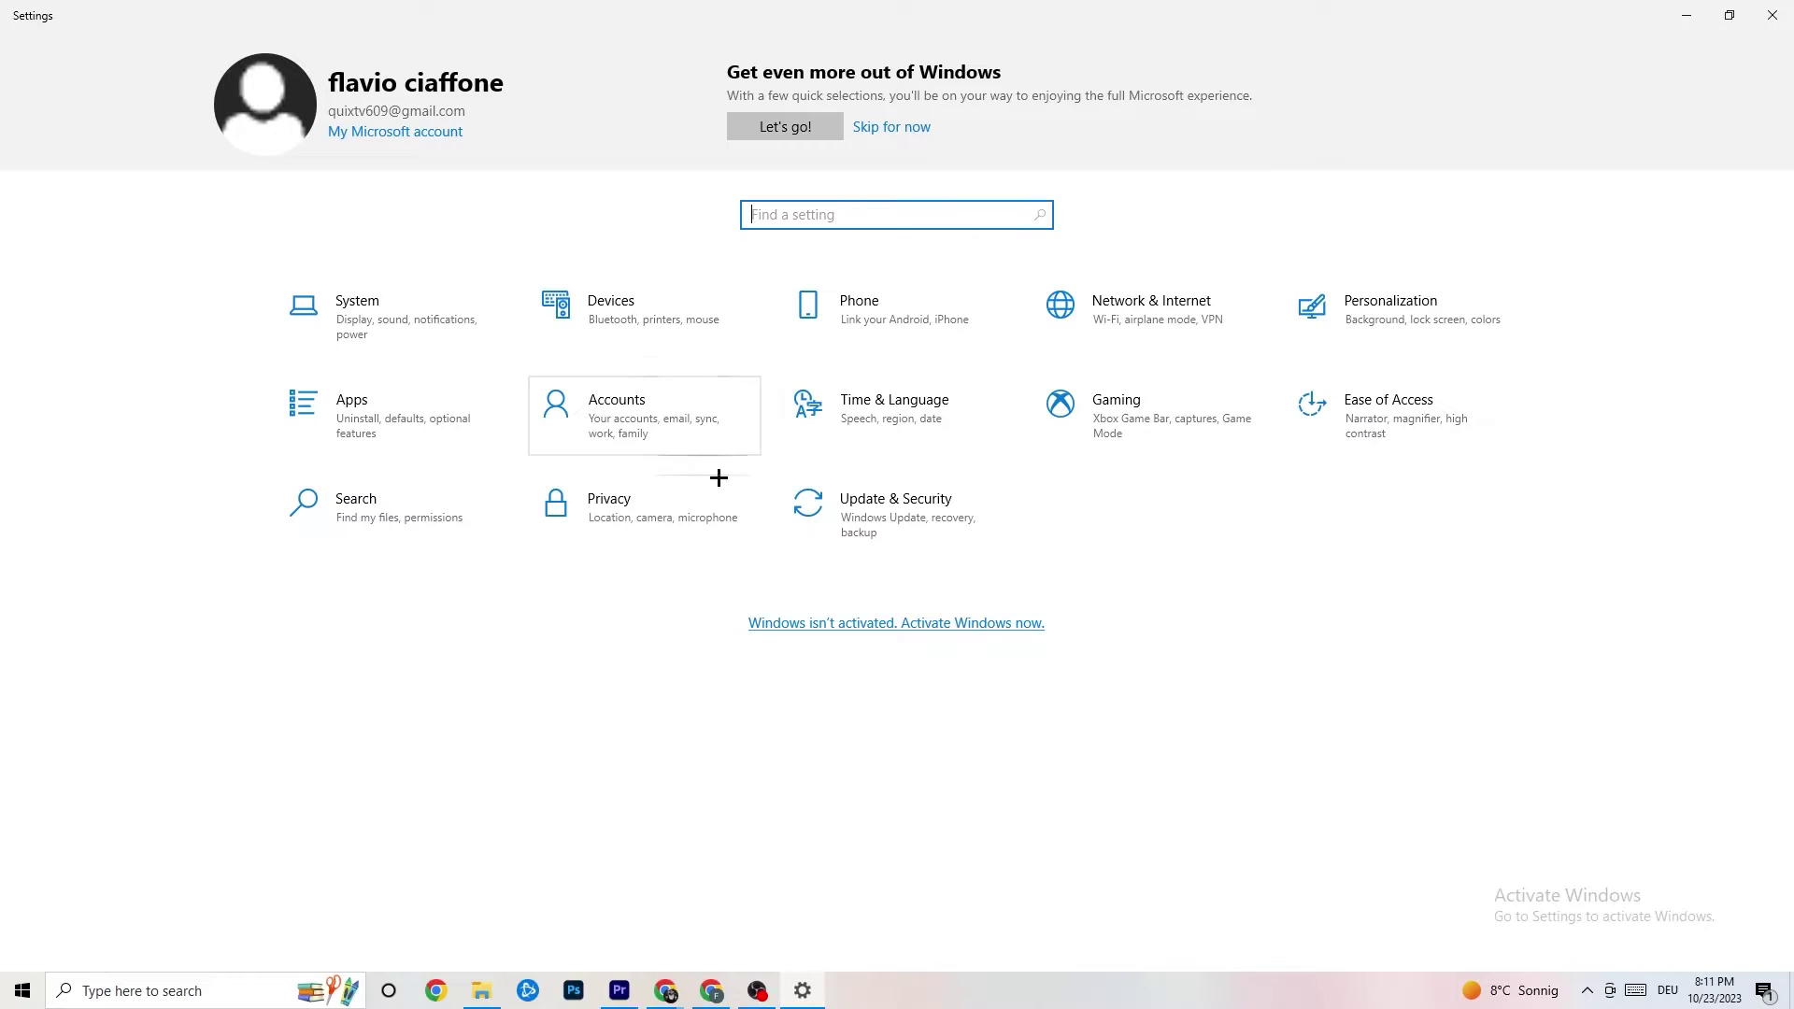
left_click(910, 506)
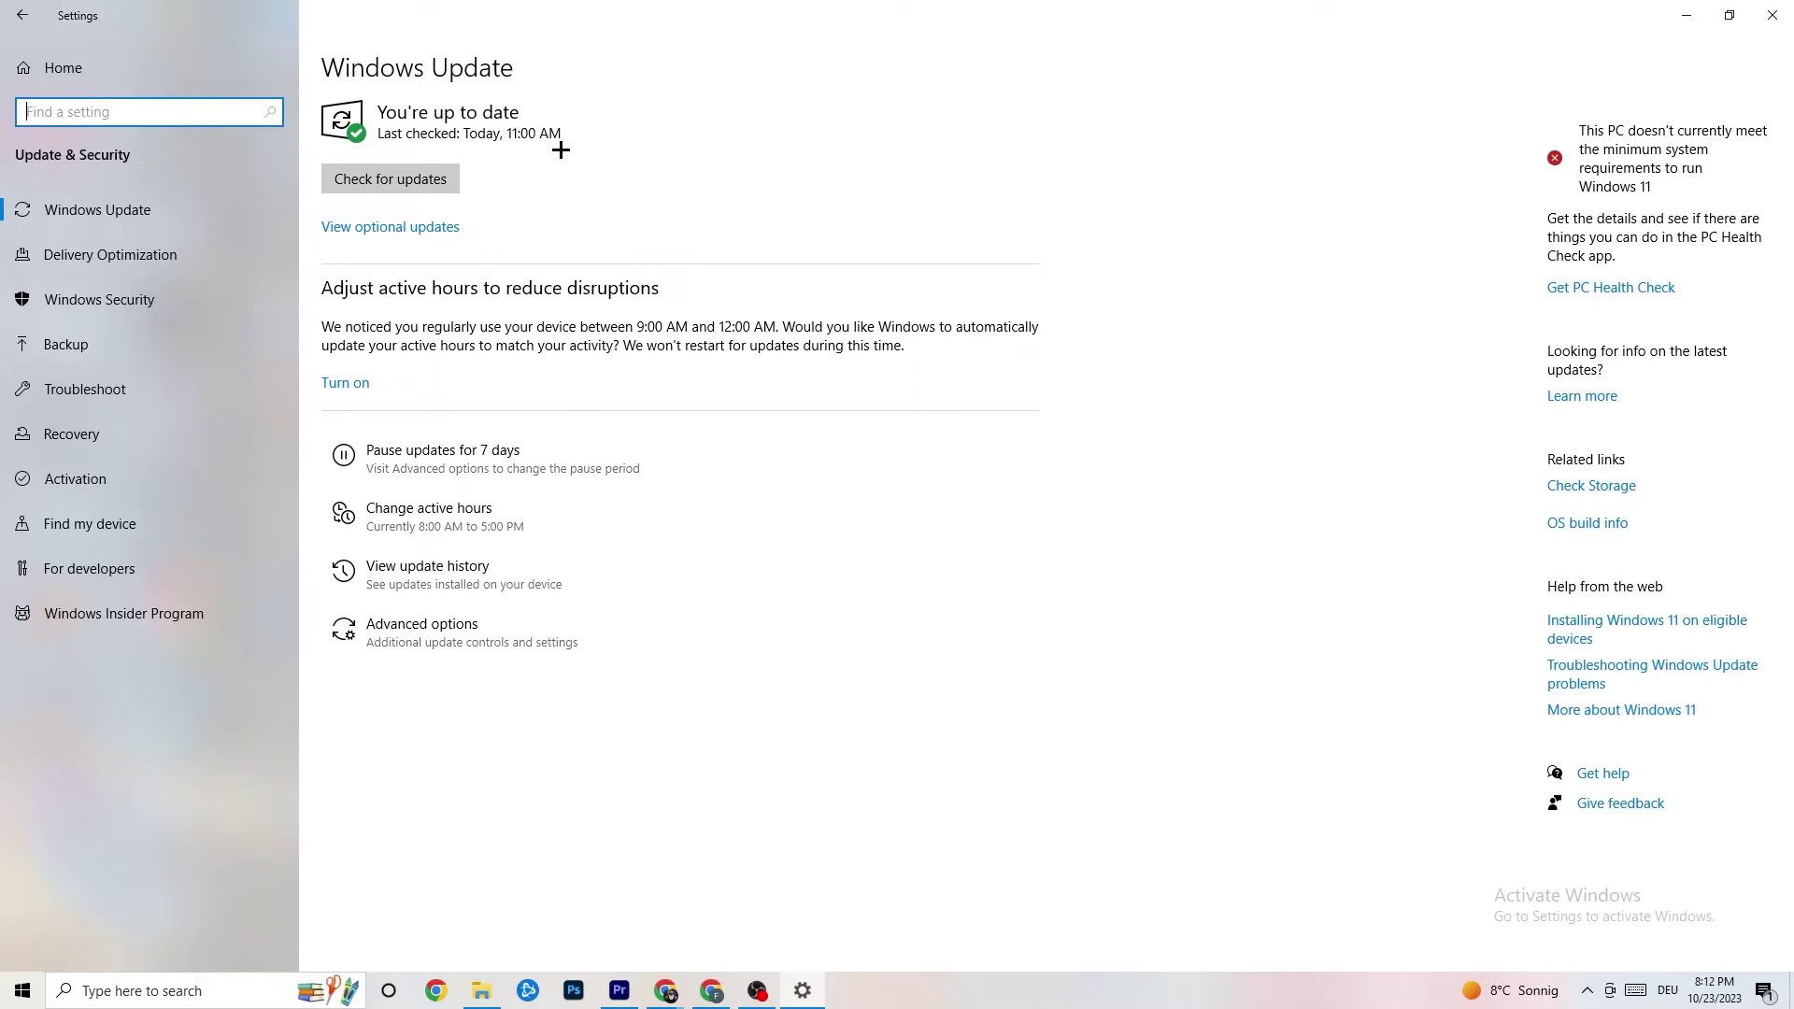
left_click(196, 215)
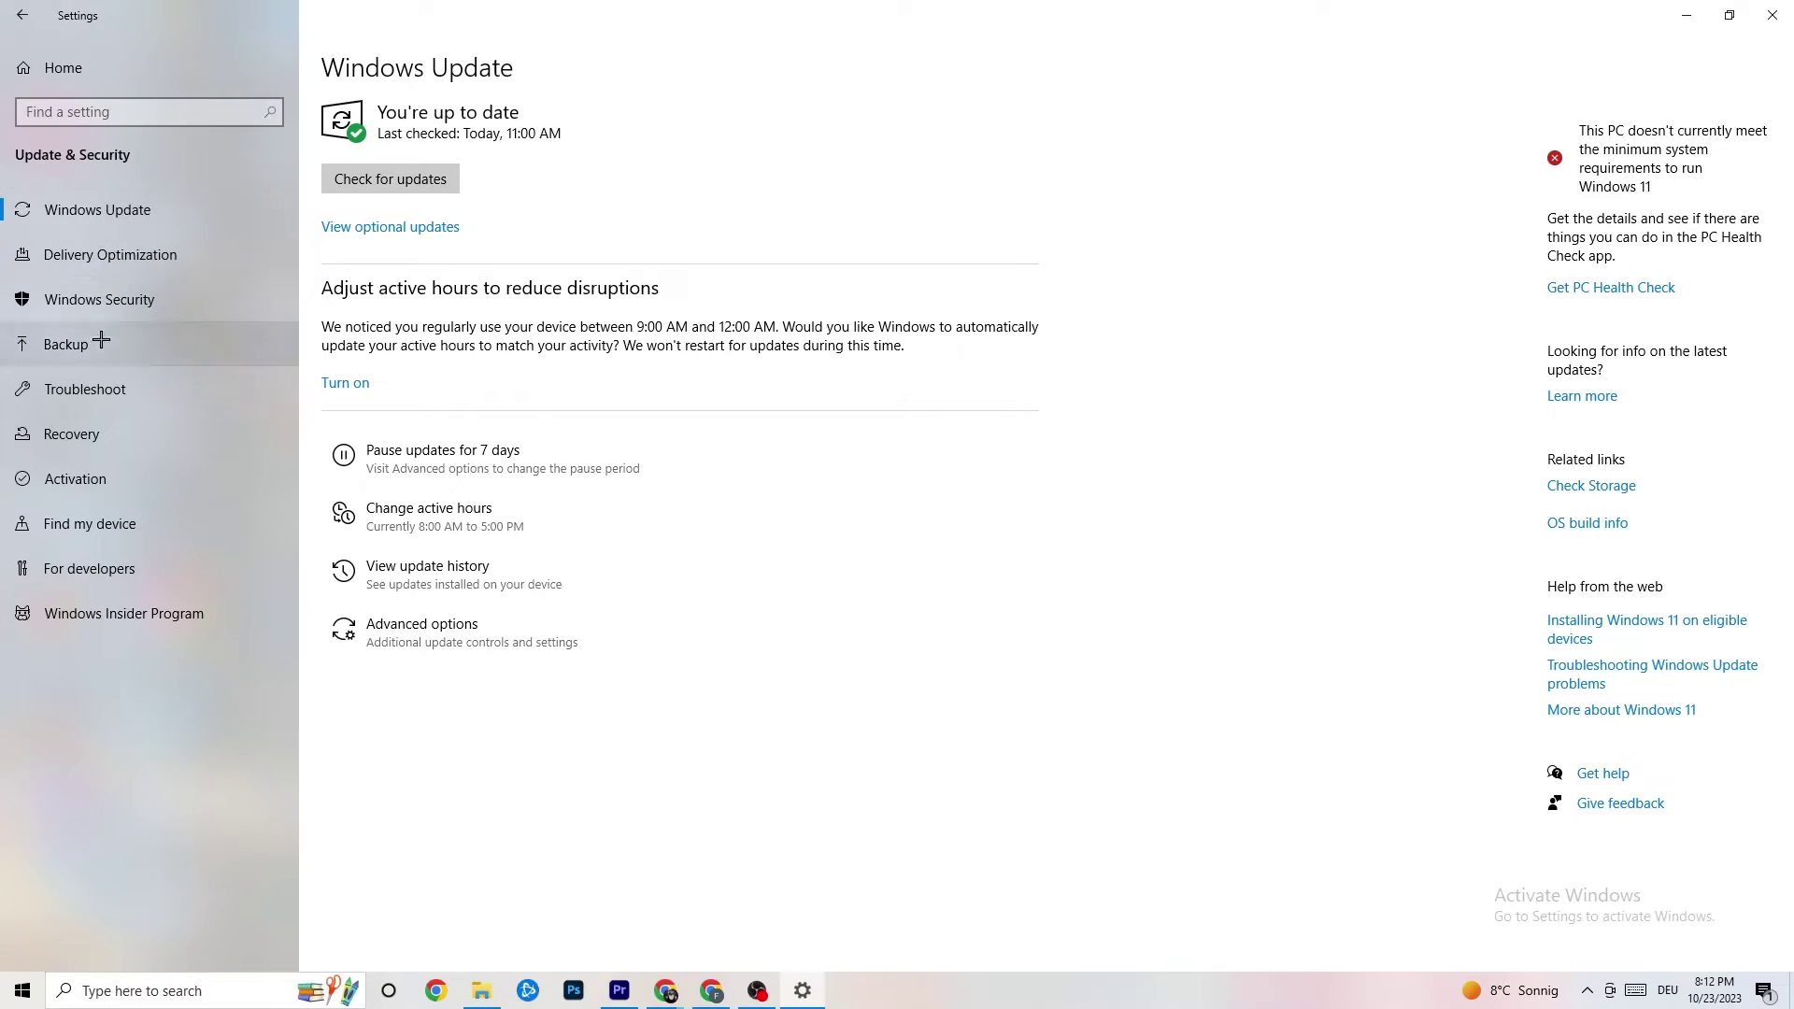
left_click(105, 389)
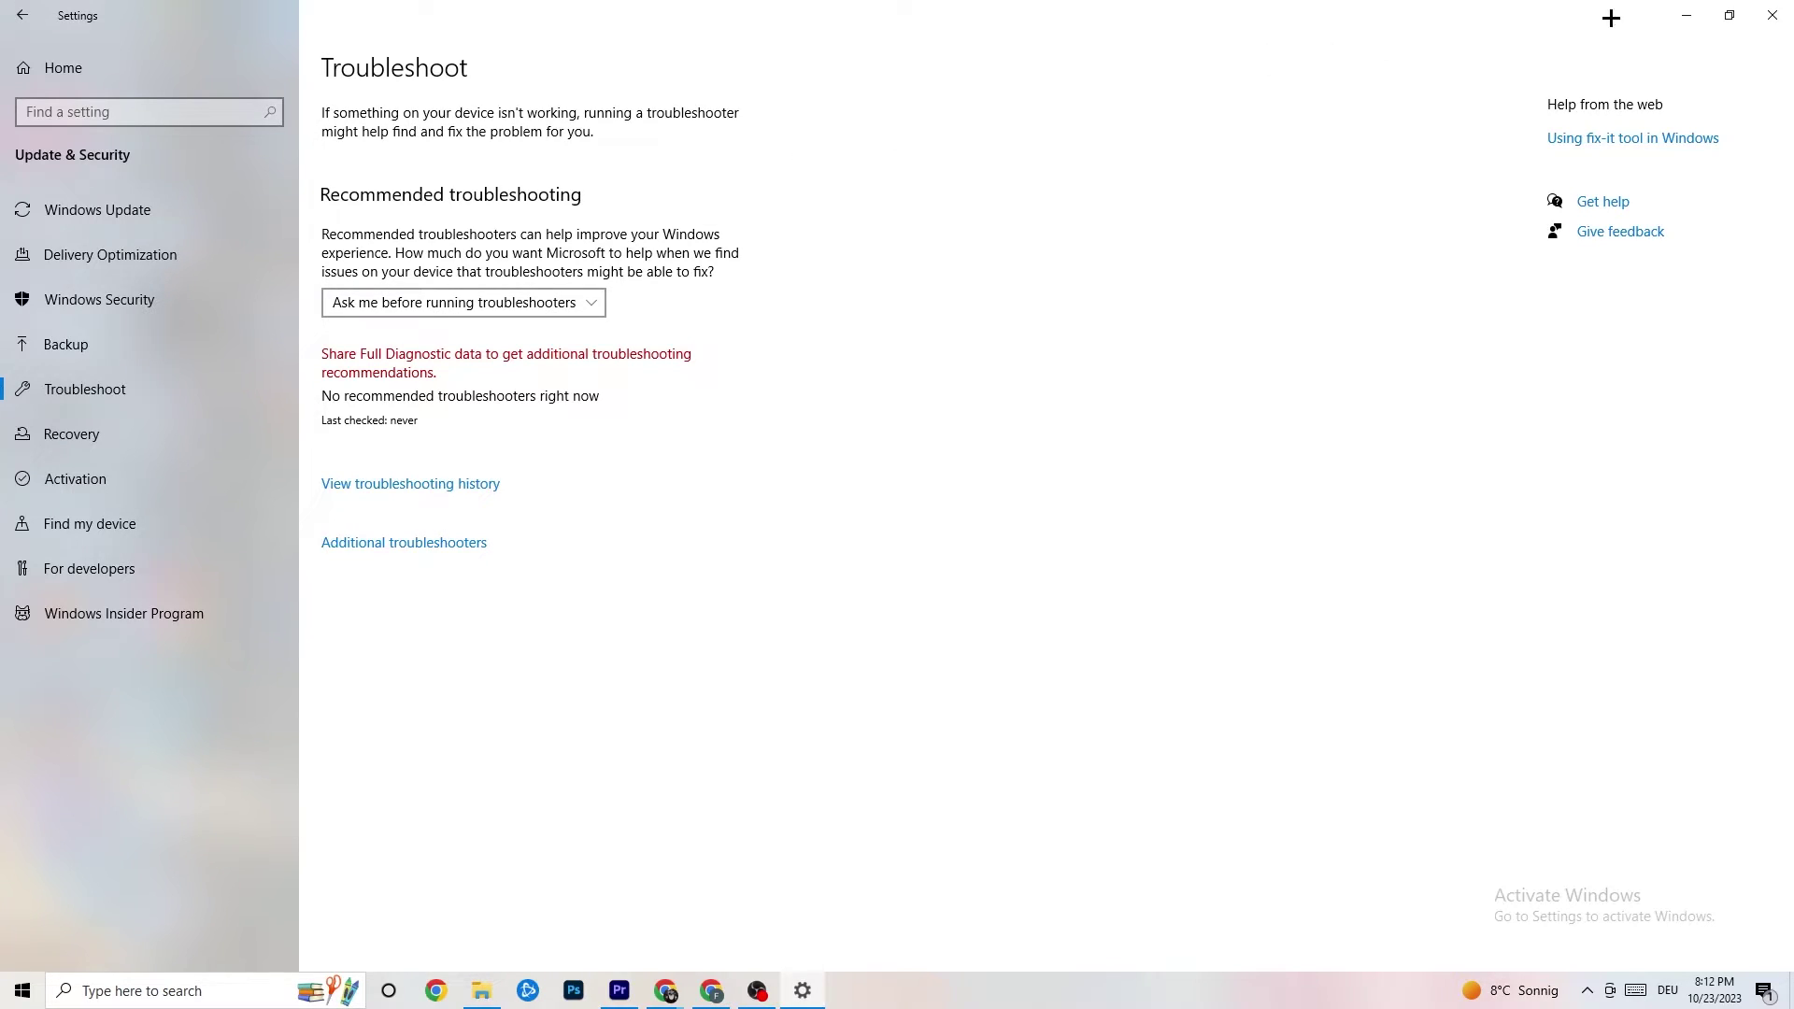
left_click(1775, 10)
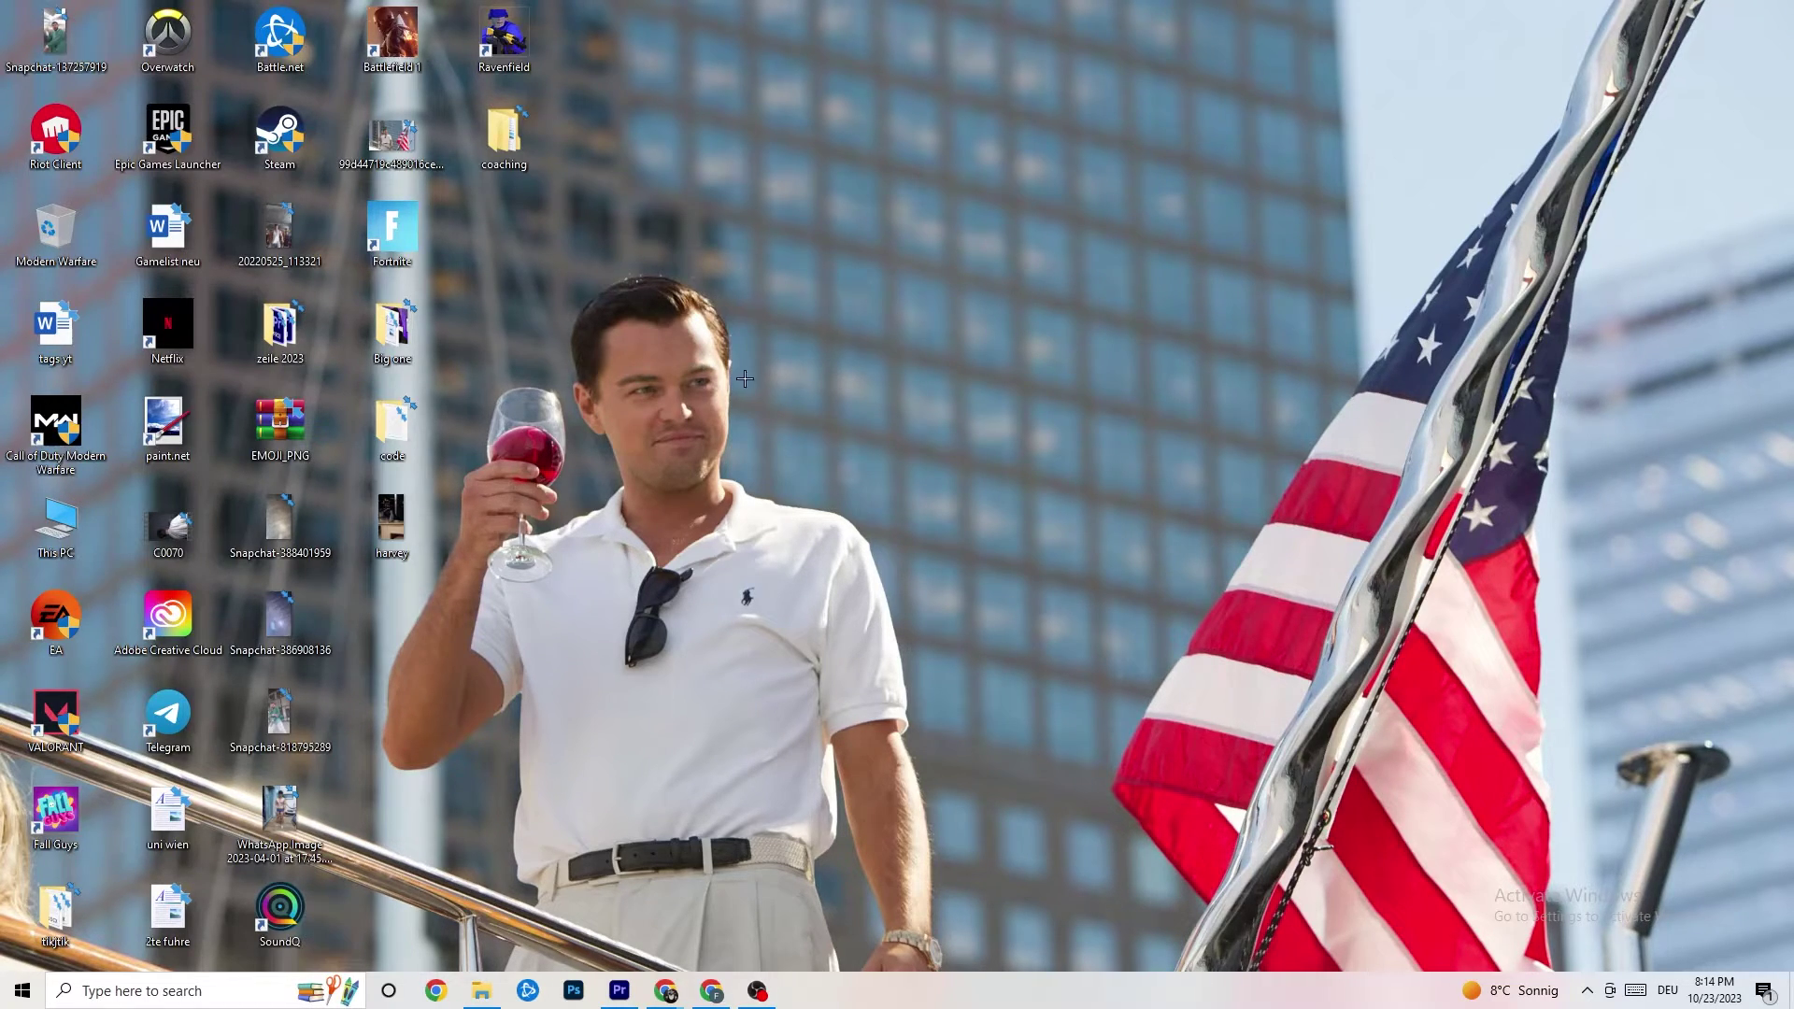
- Open NVIDIA Control Panel from the desktop, examine the image preview settings and the resolution and refresh rate page, and close it
right_click(804, 242)
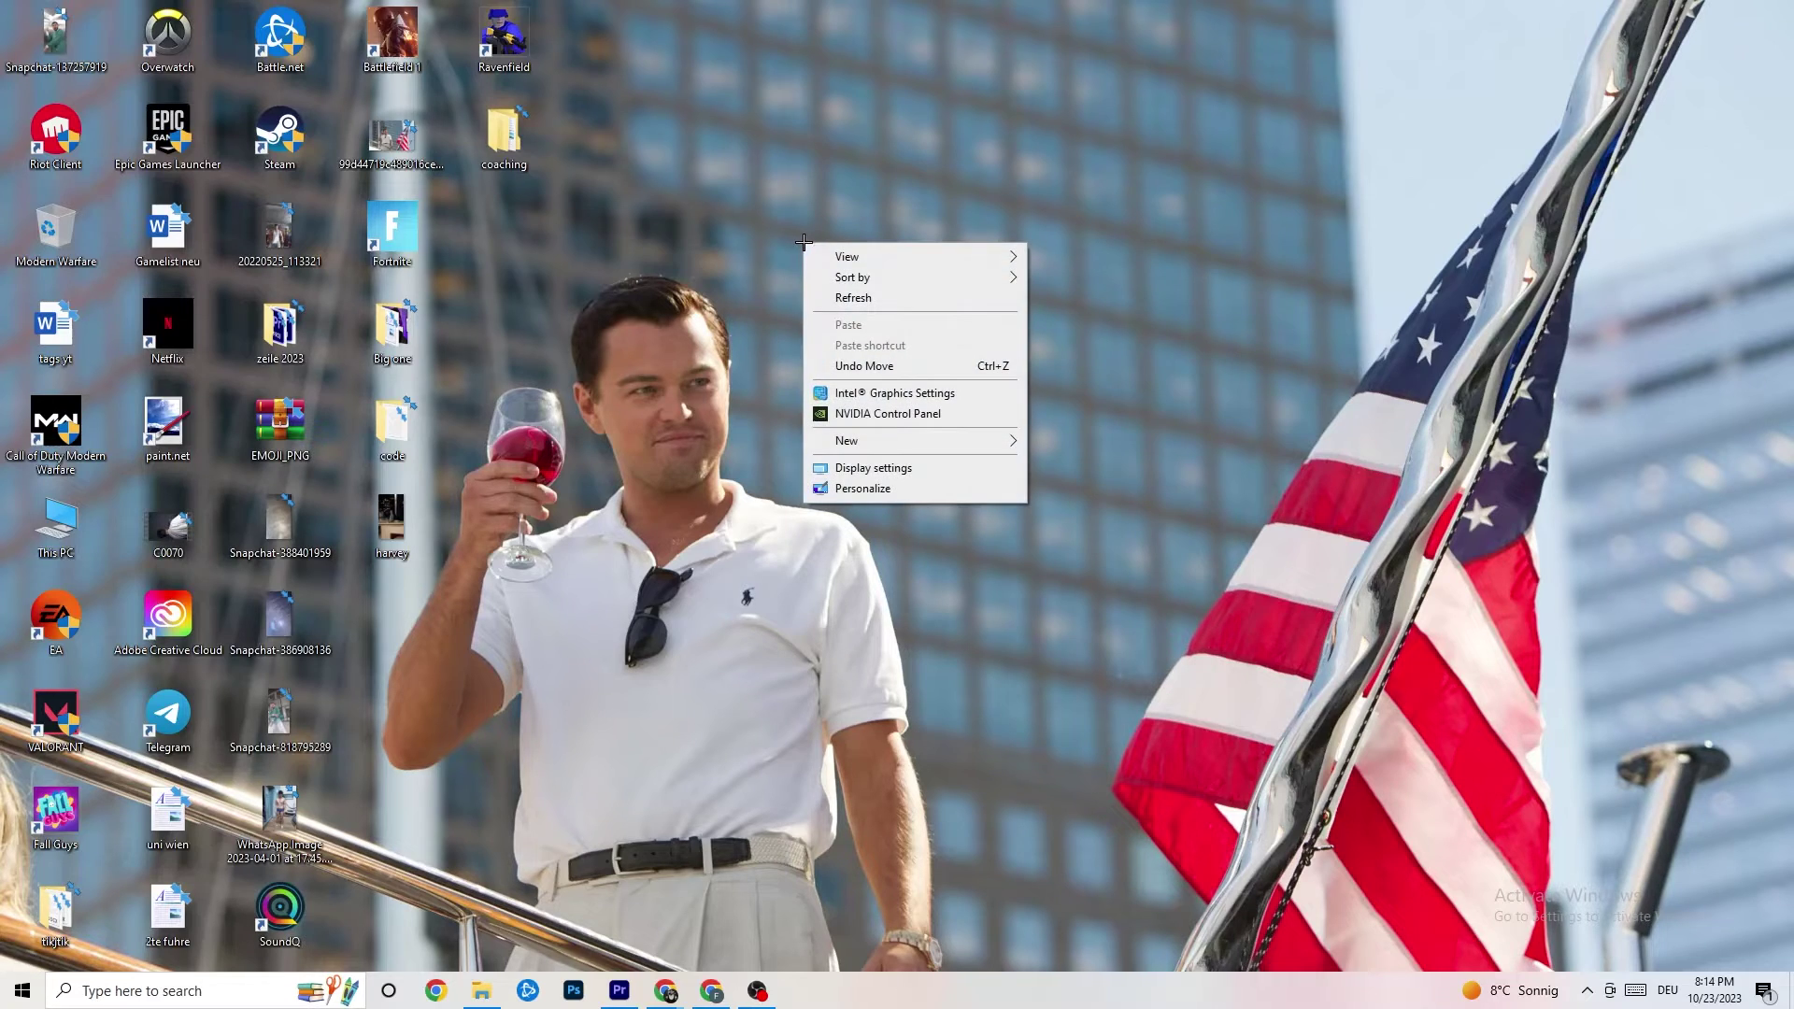
left_click(868, 416)
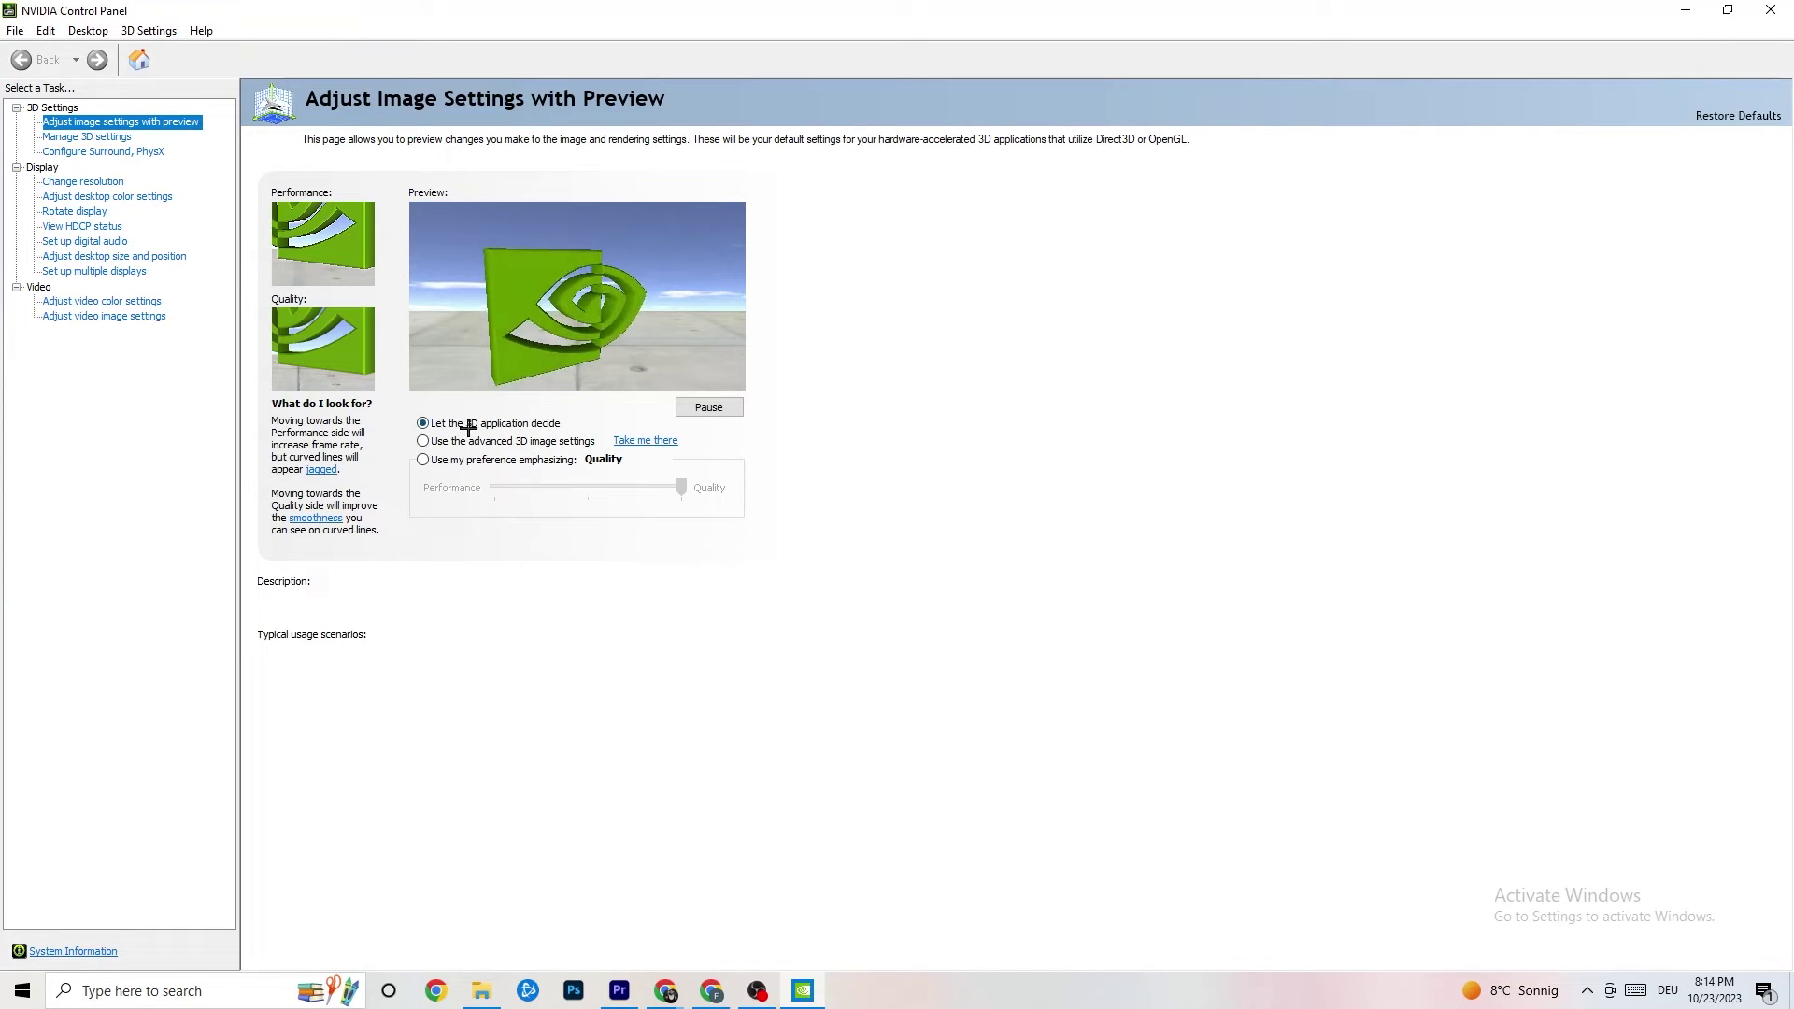
mouse_move(508, 441)
mouse_move(588, 480)
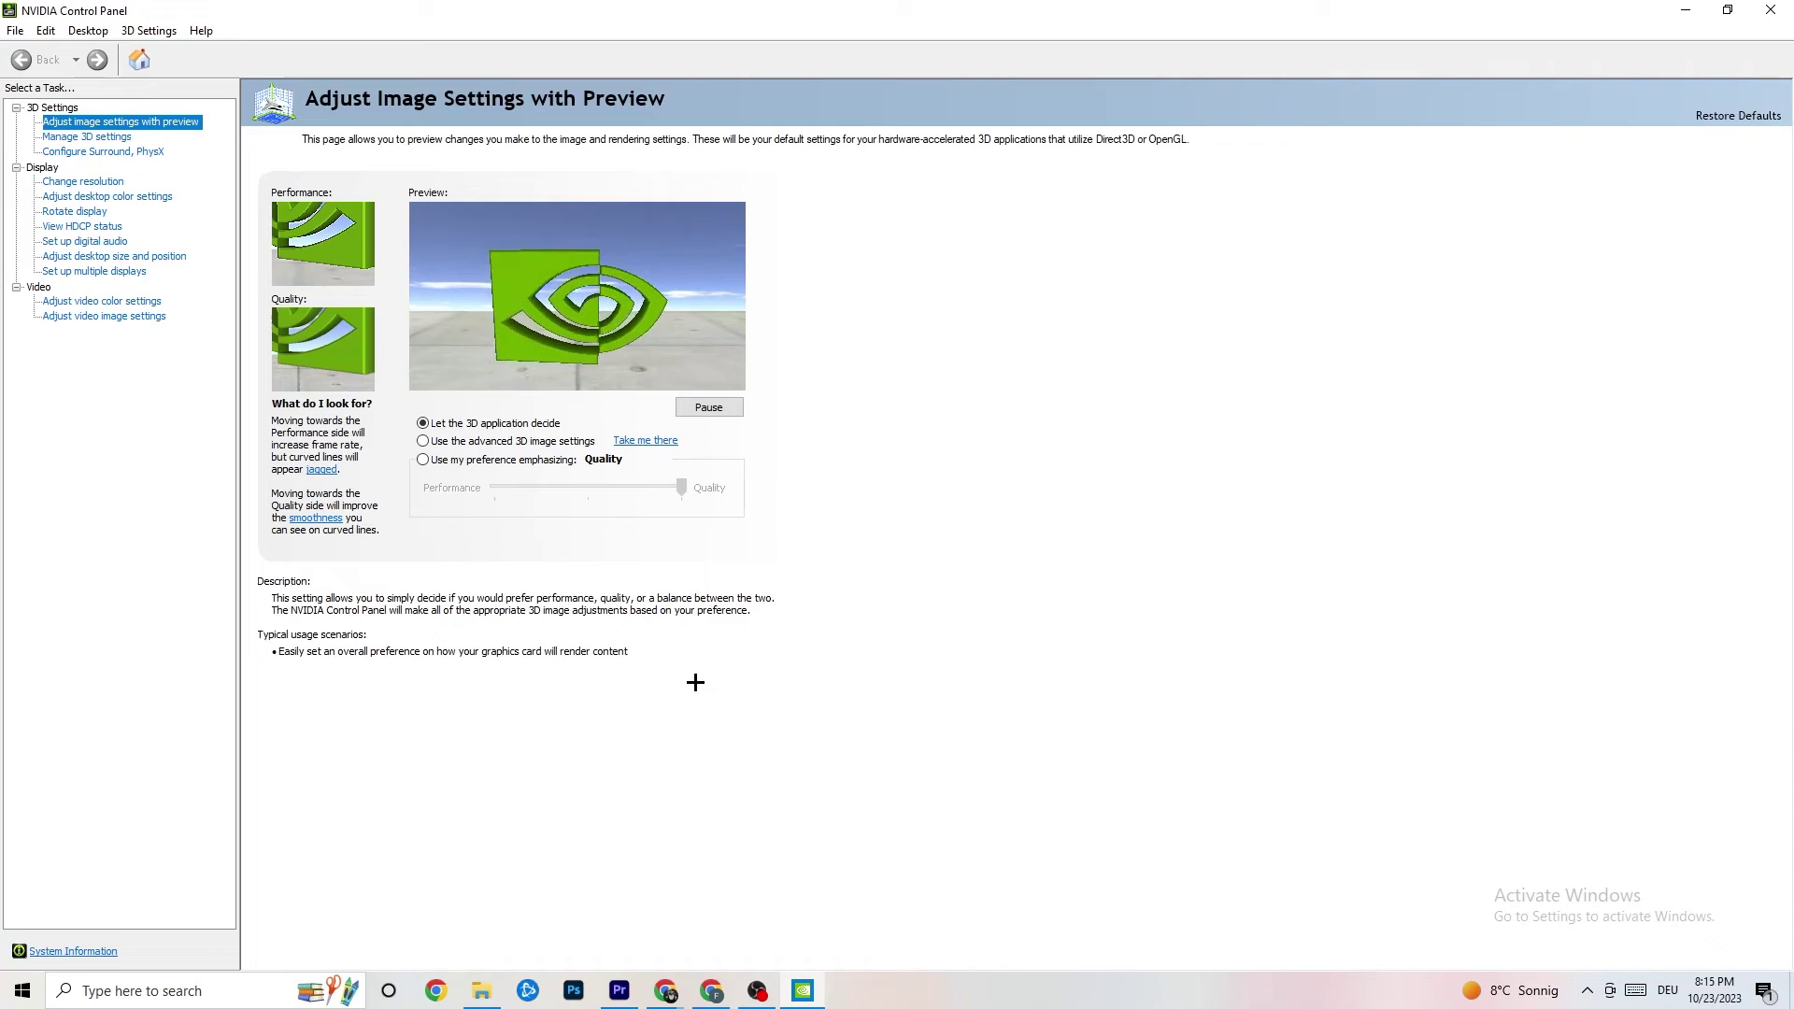
left_click(77, 184)
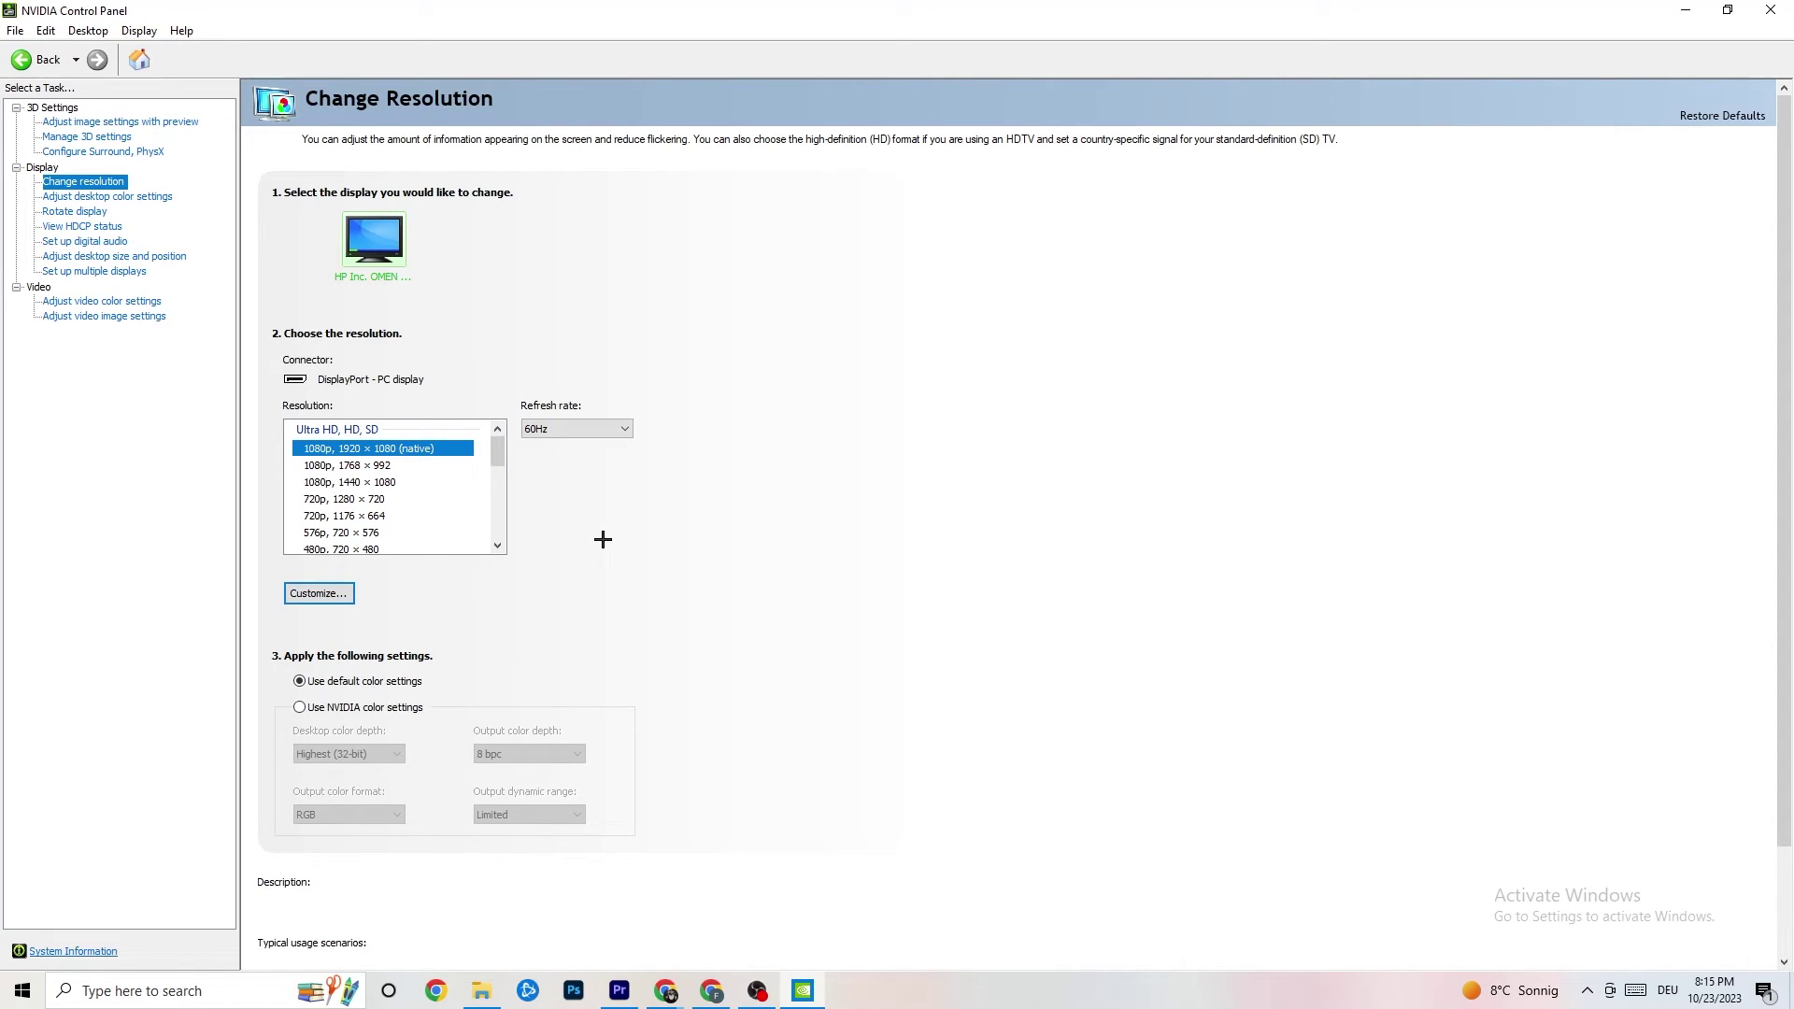
mouse_move(436, 416)
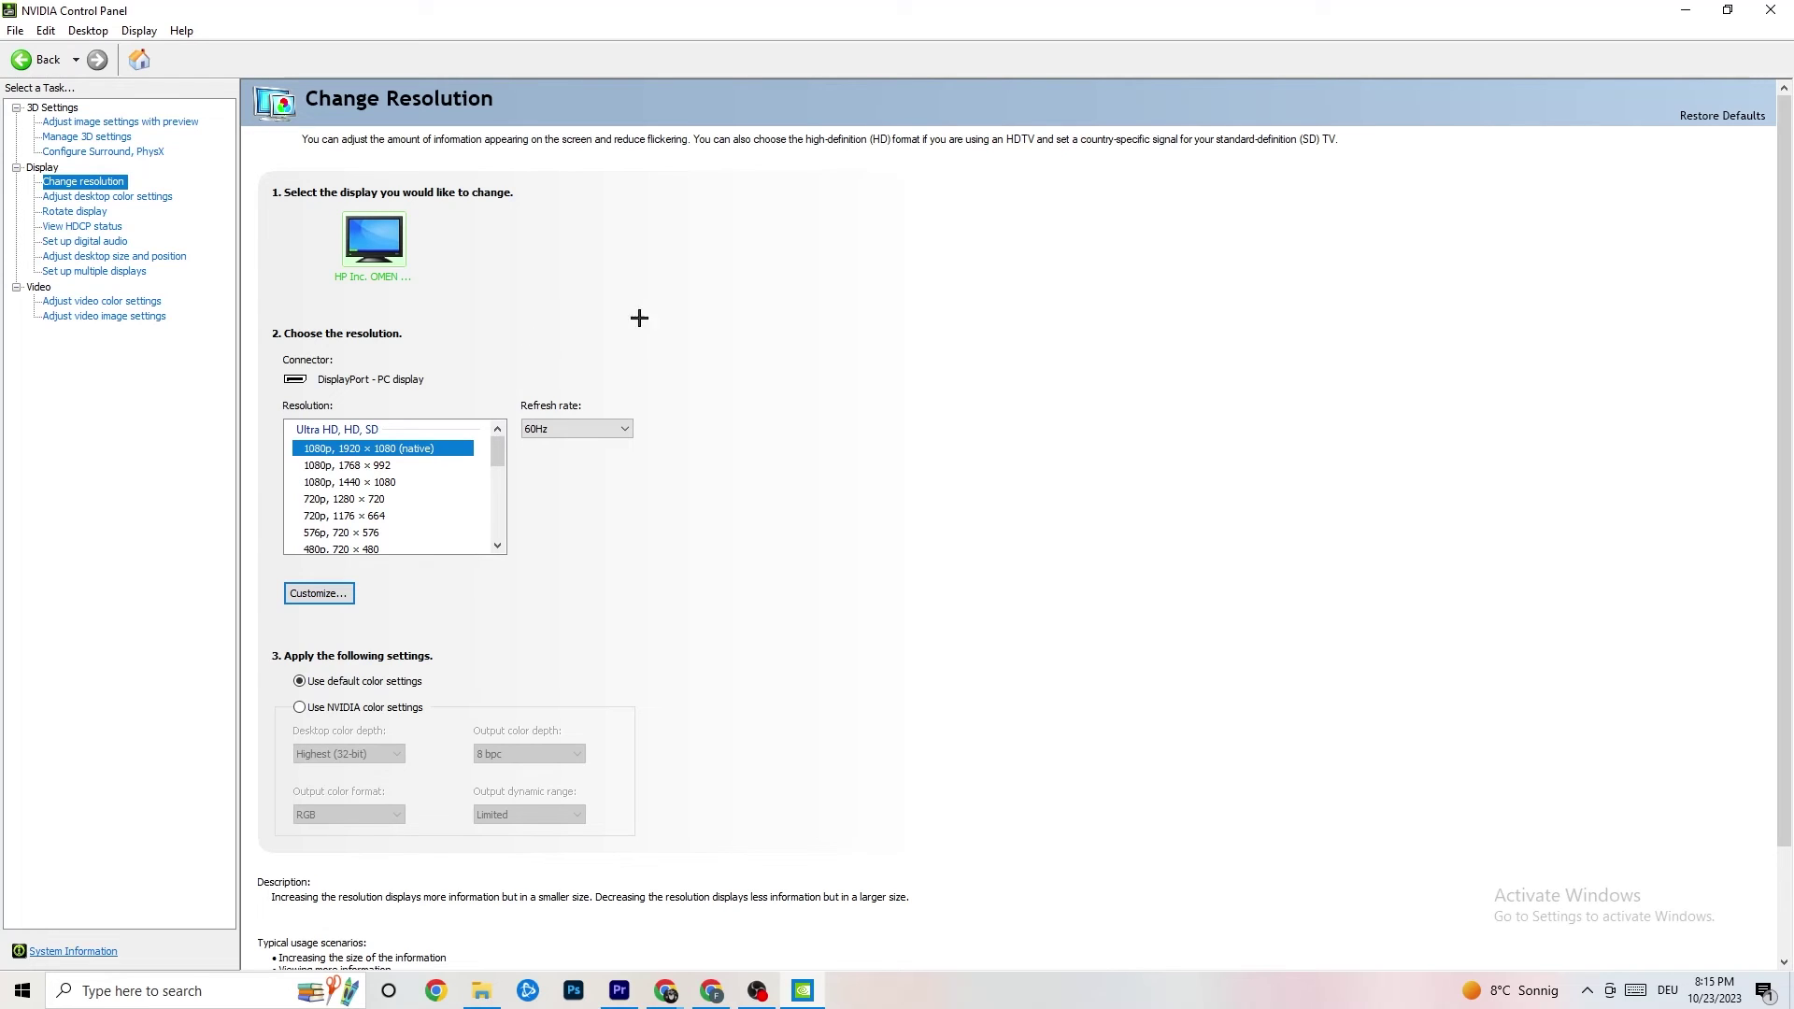
key("alt+F4")
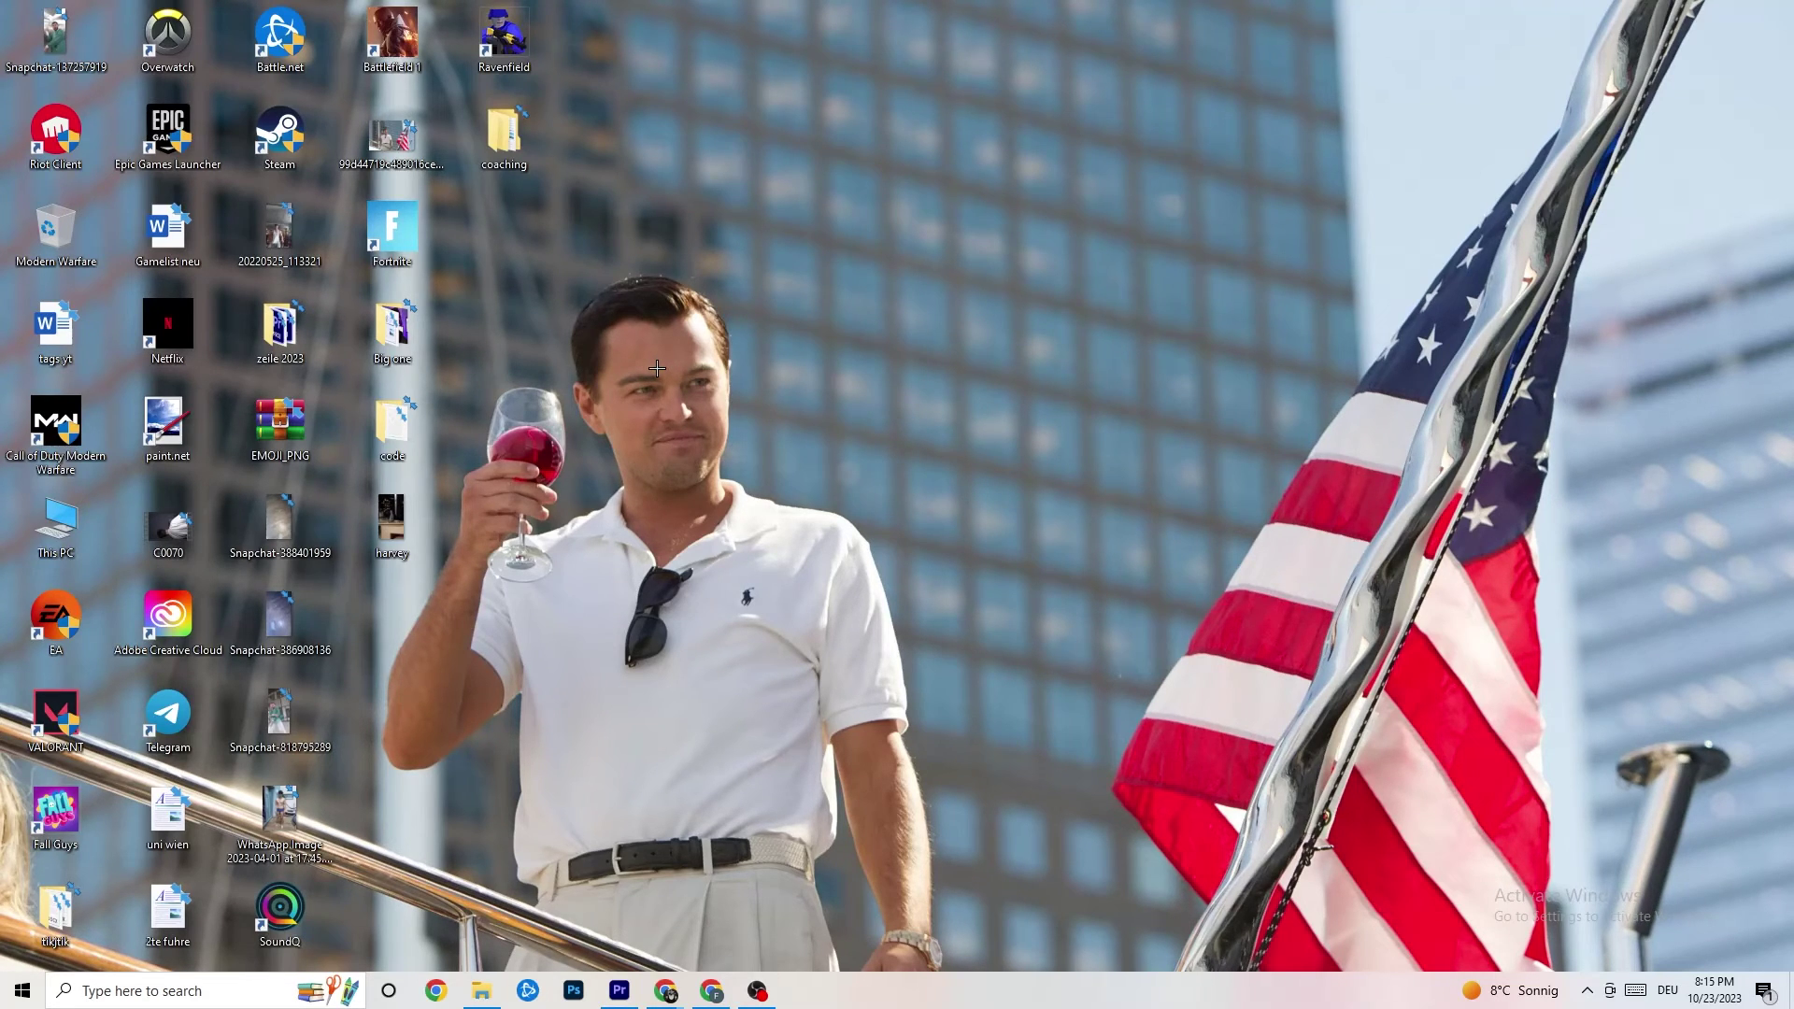
- Show the computer's power options, including Restart, and dismiss them without choosing one
left_click(22, 989)
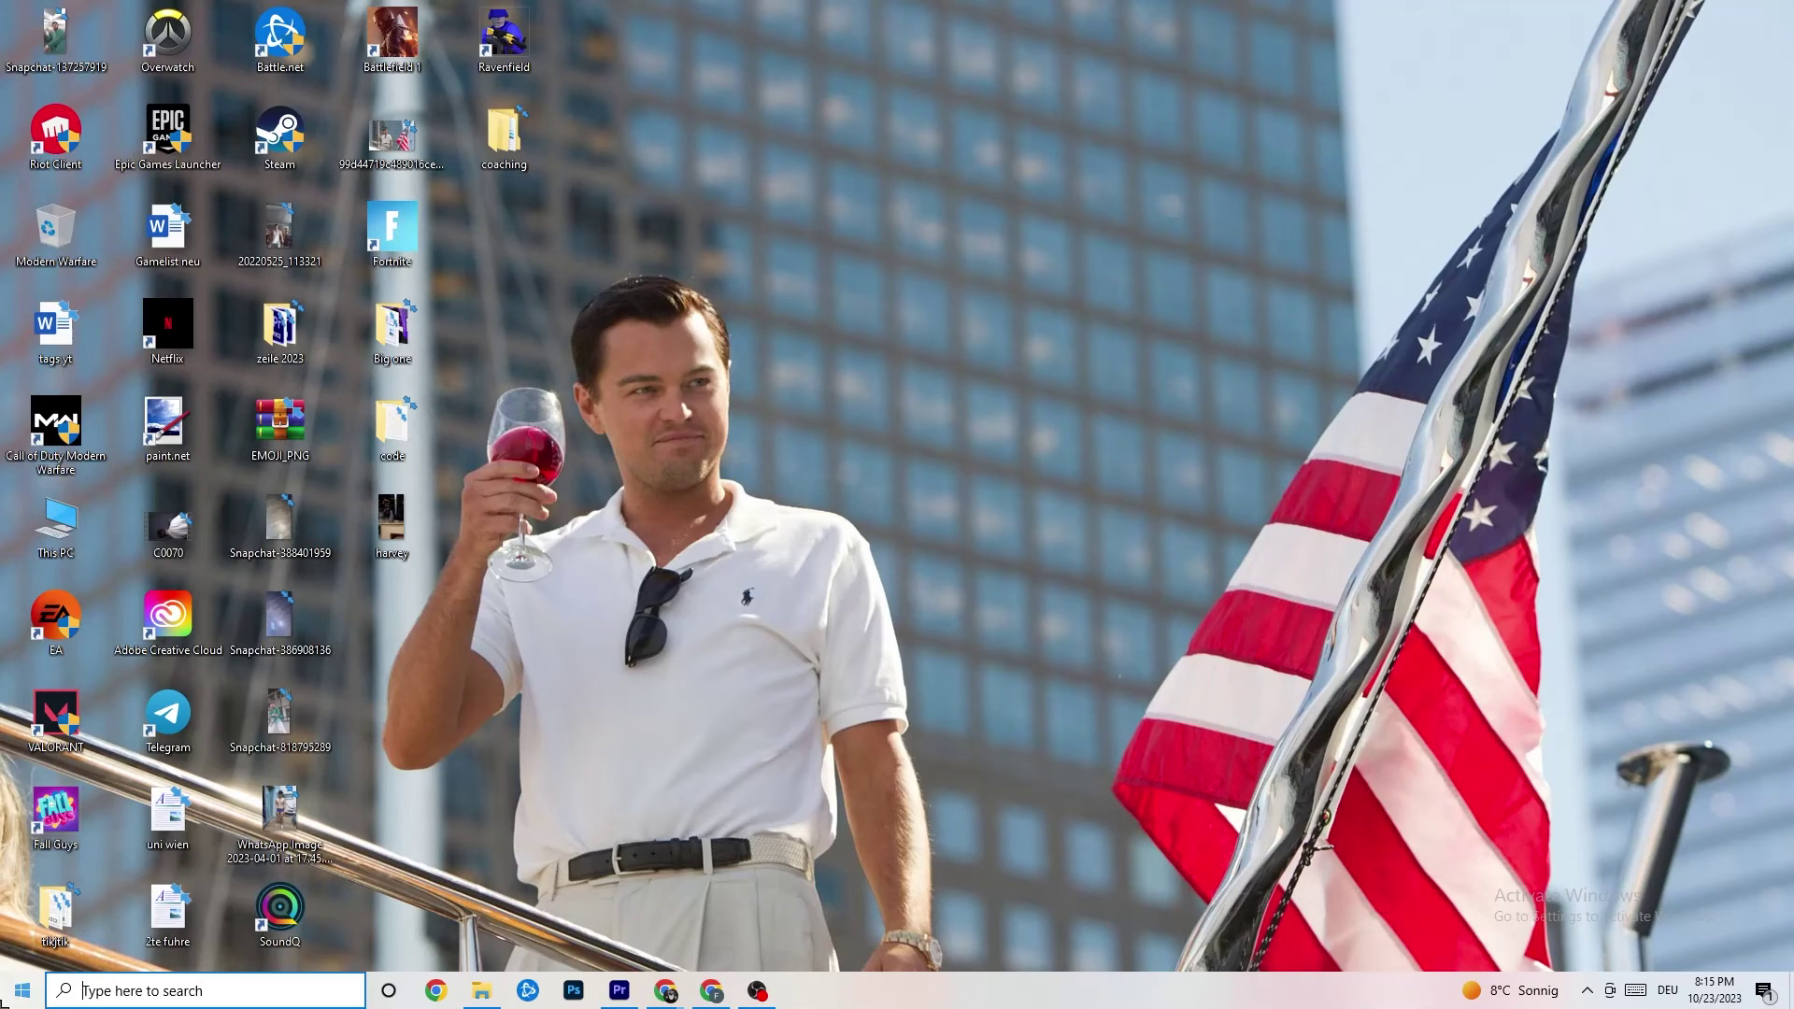
mouse_move(30, 947)
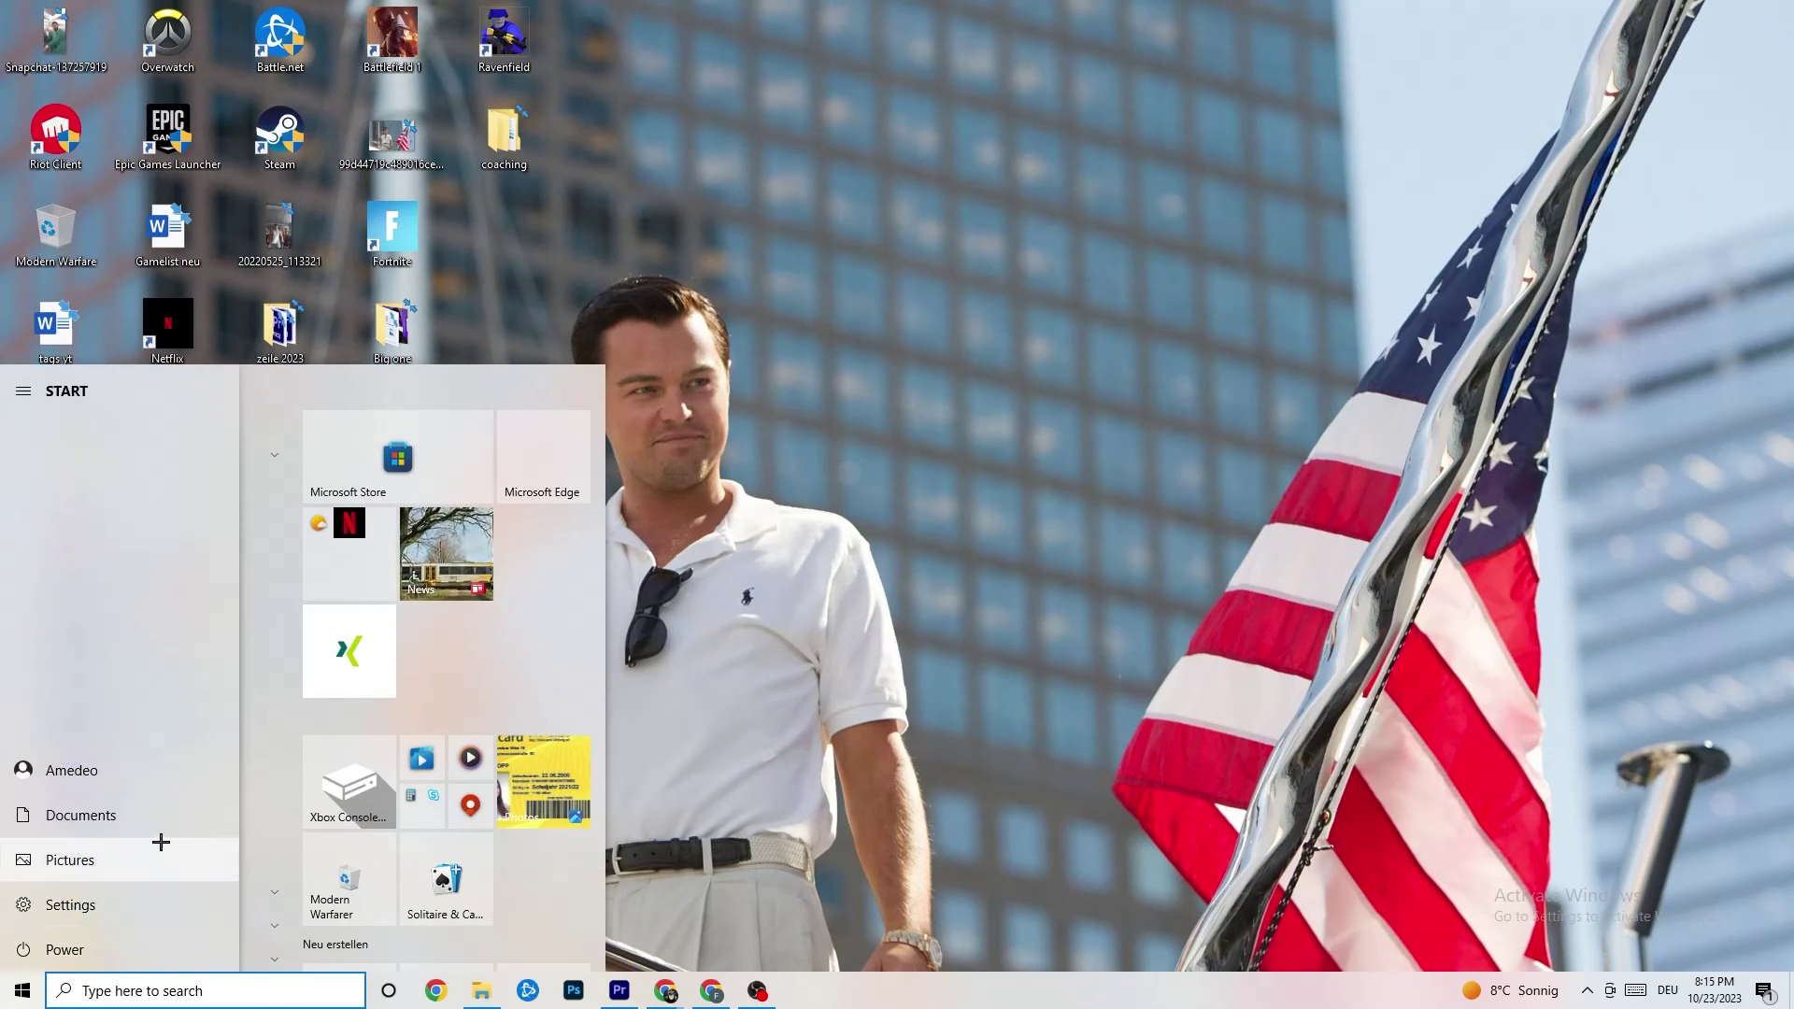
left_click(77, 947)
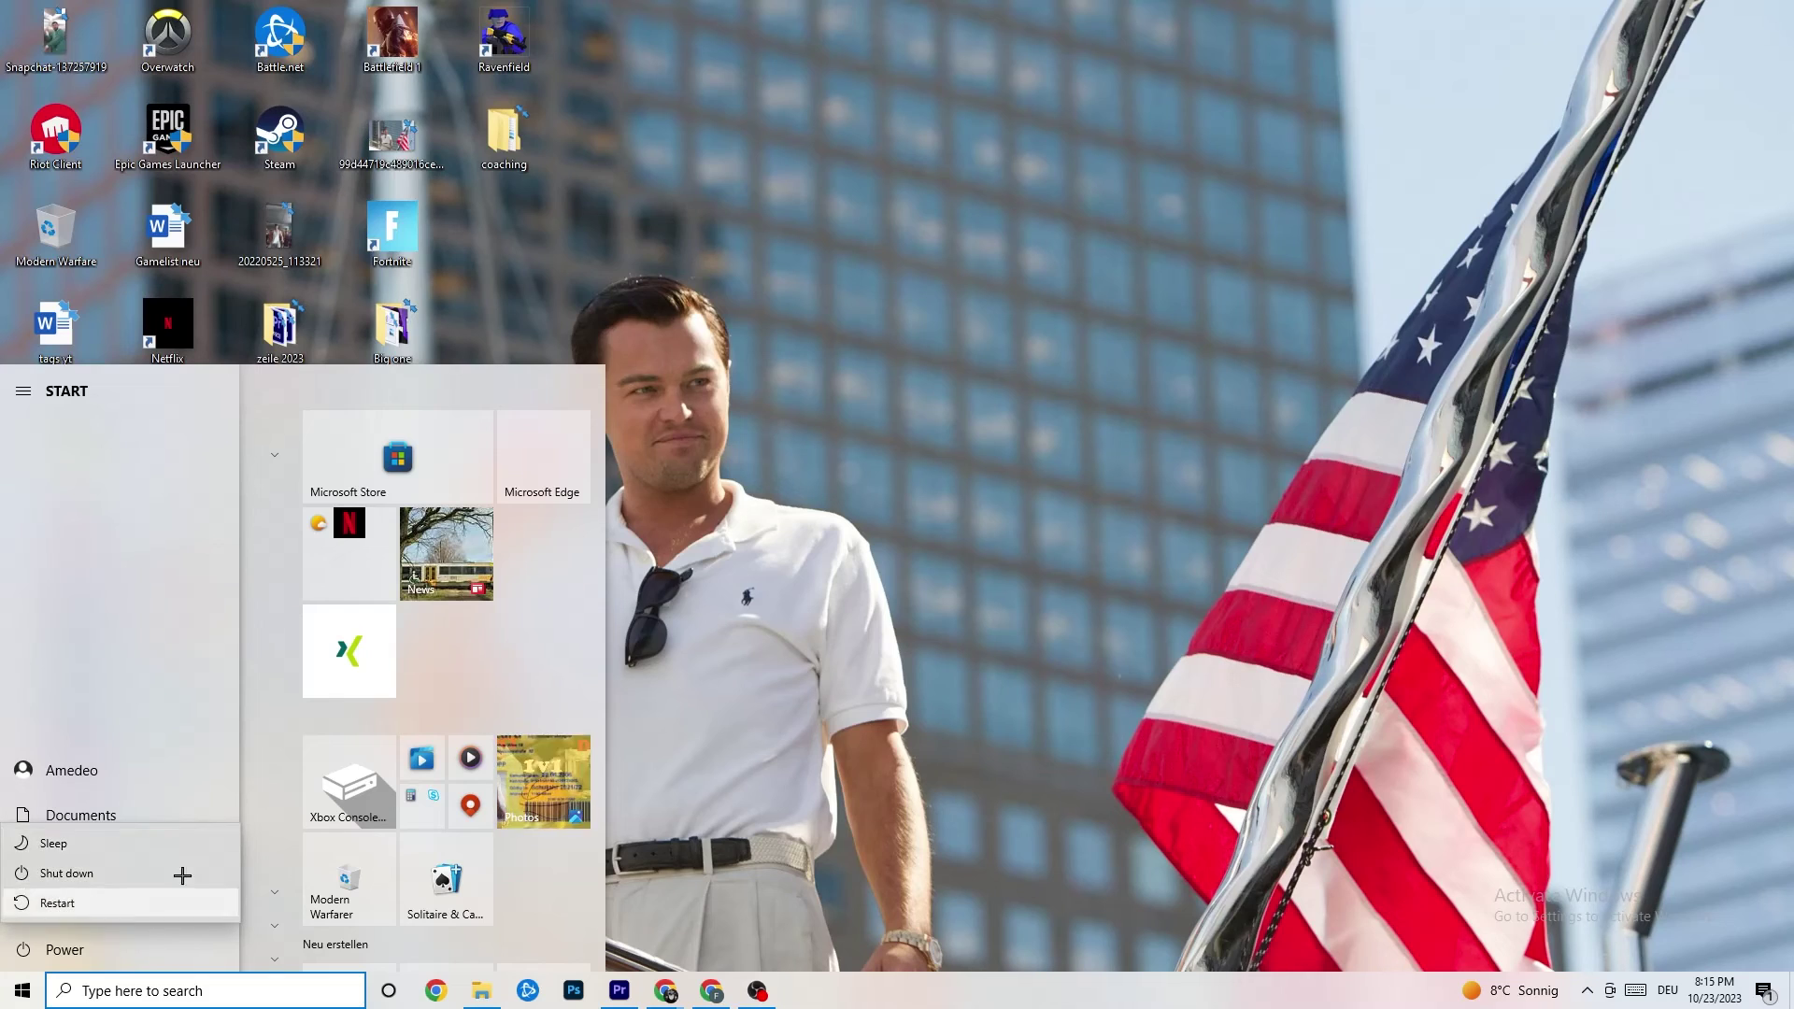
key("Escape")
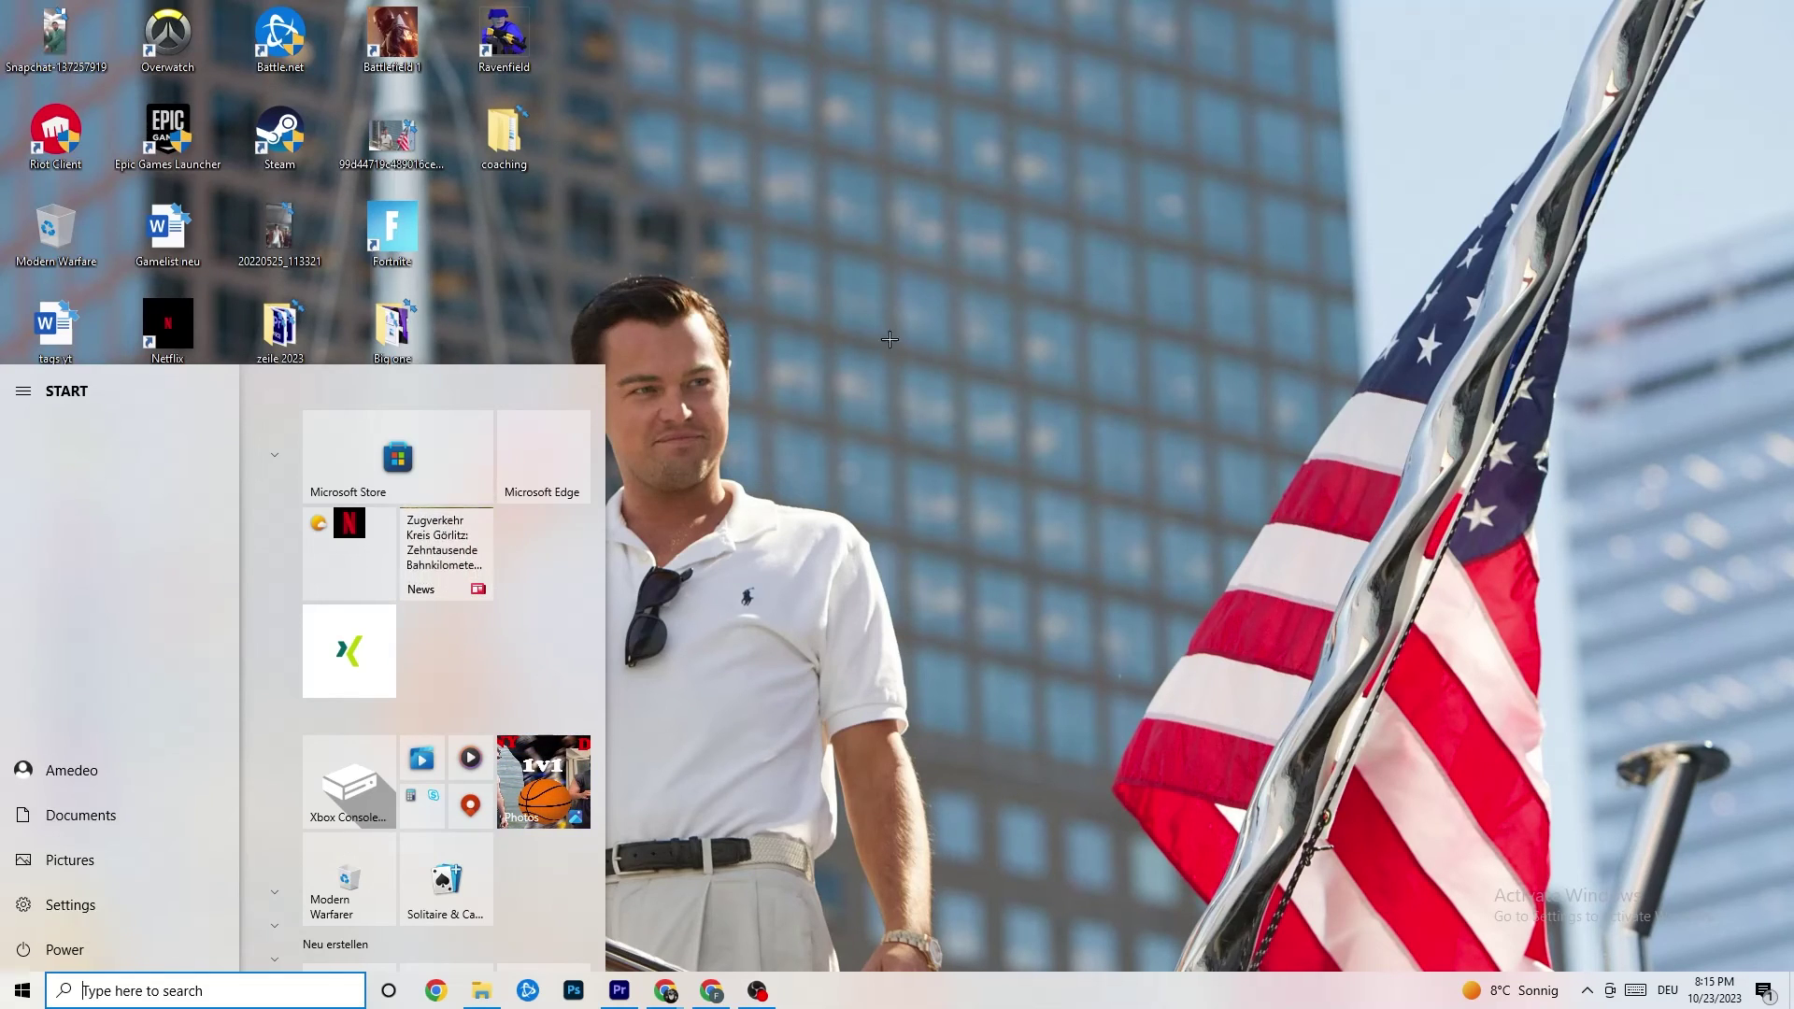
key("Escape")
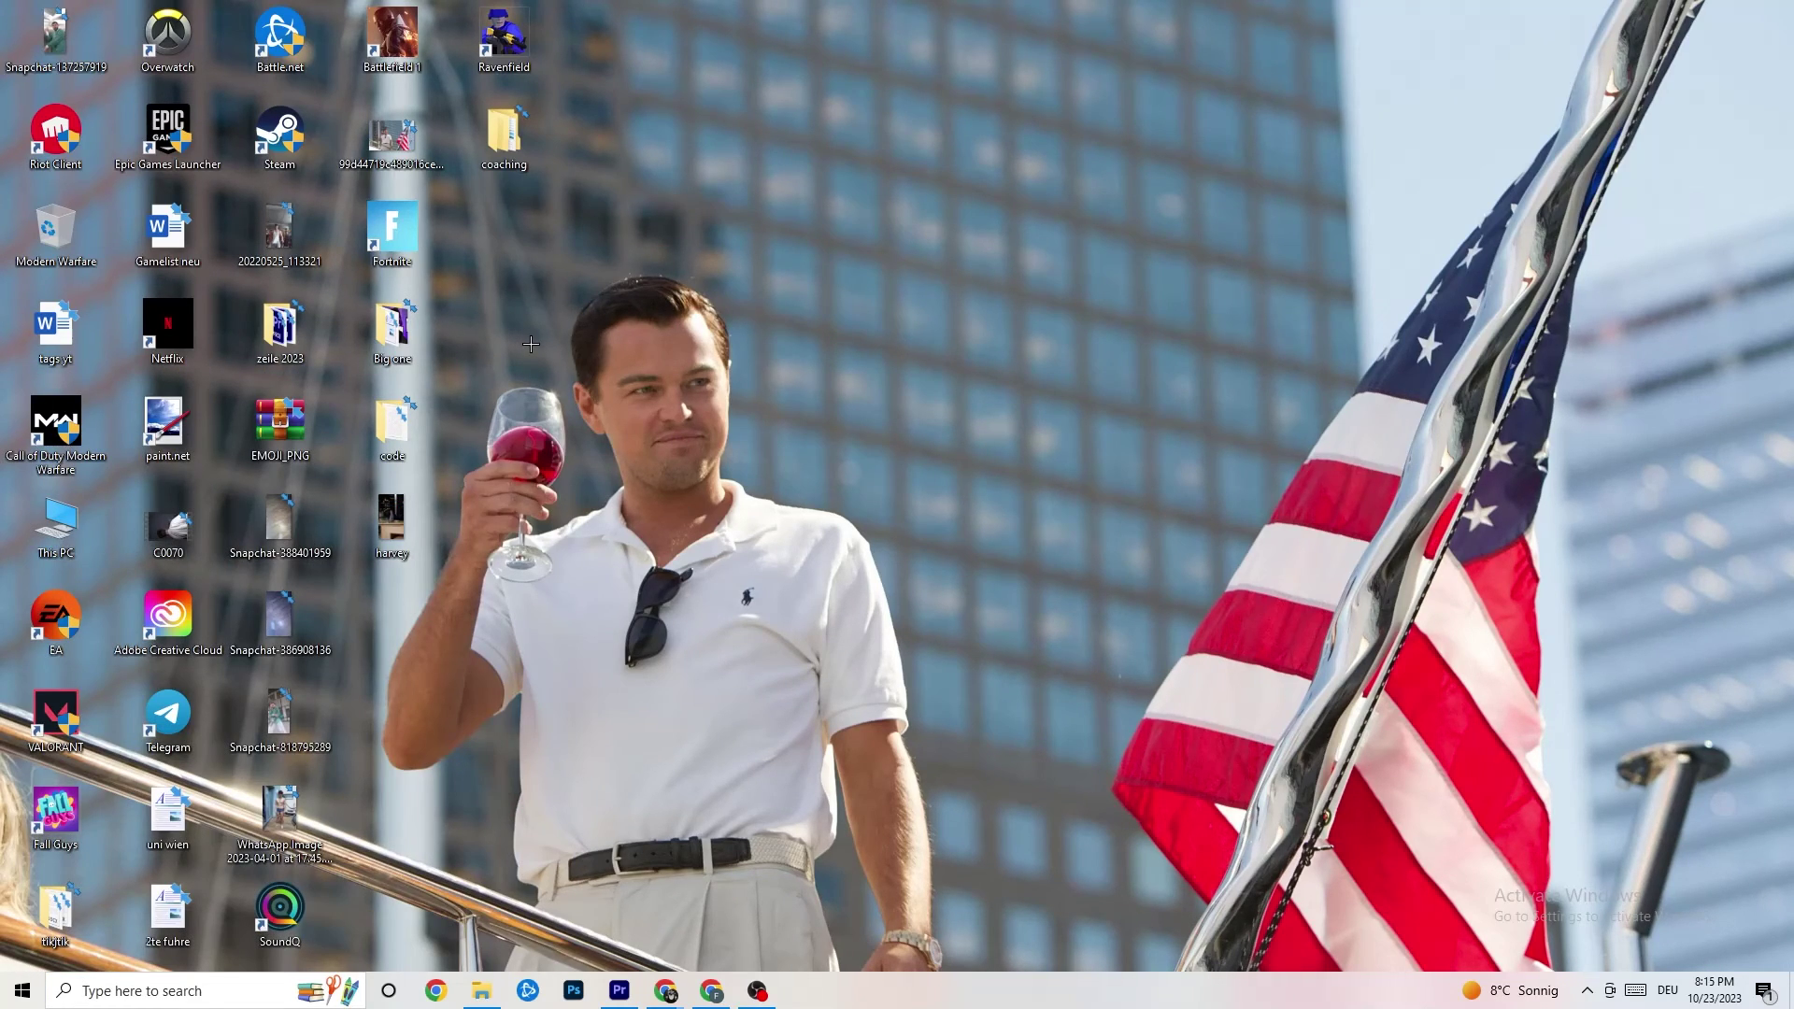